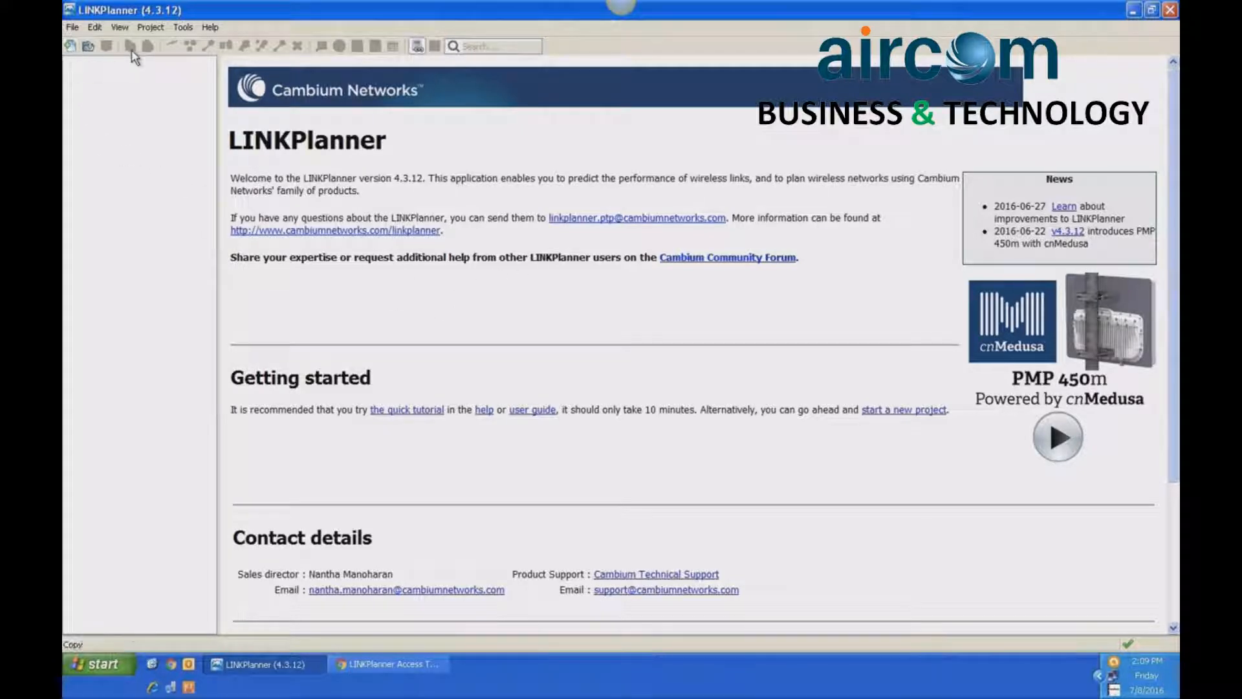
- Open the Path Profile options and review the LINKPlanner Access Token page in Chrome for requesting a new token
{"action": "left_click", "coordinate": [180, 27]}
{"action": "left_click", "coordinate": [189, 48]}
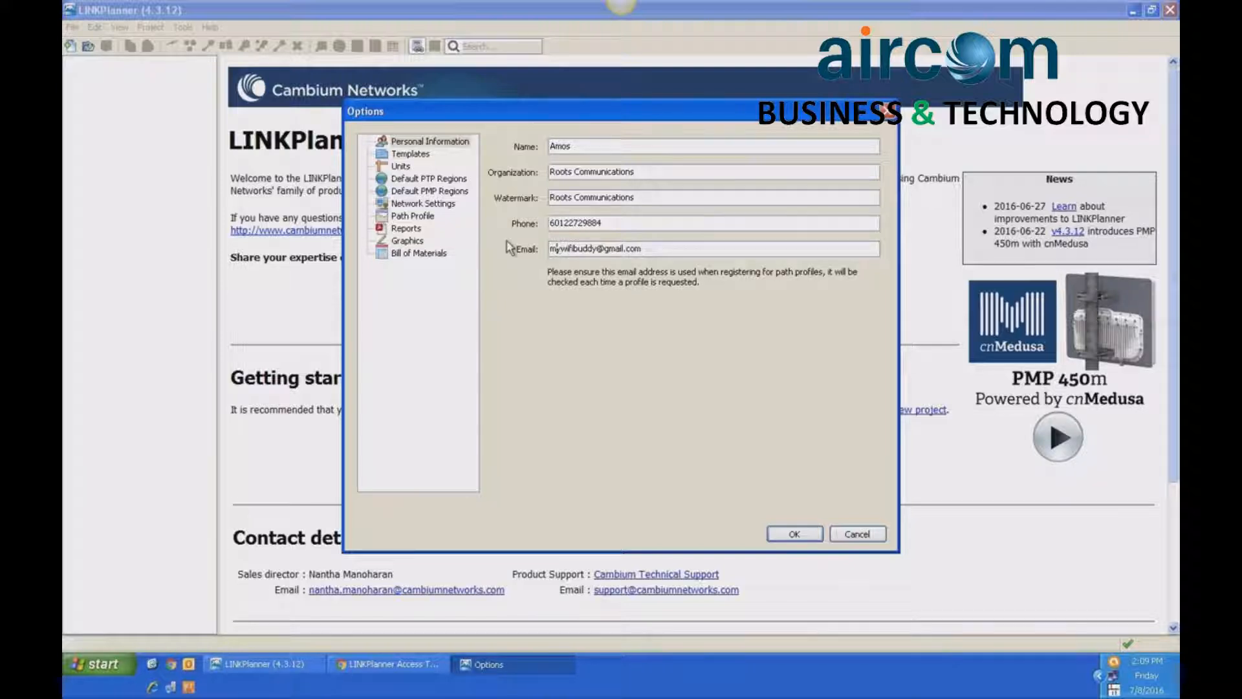
{"action": "left_click", "coordinate": [419, 216]}
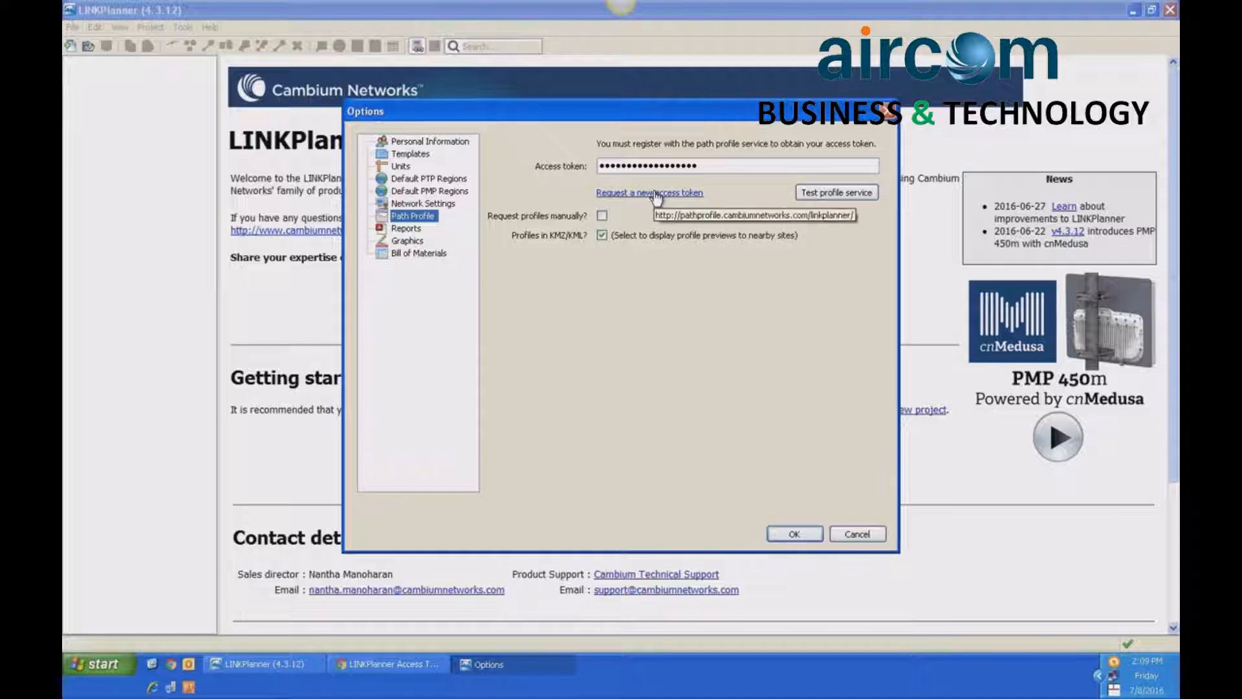
{"action": "left_click", "coordinate": [383, 666]}
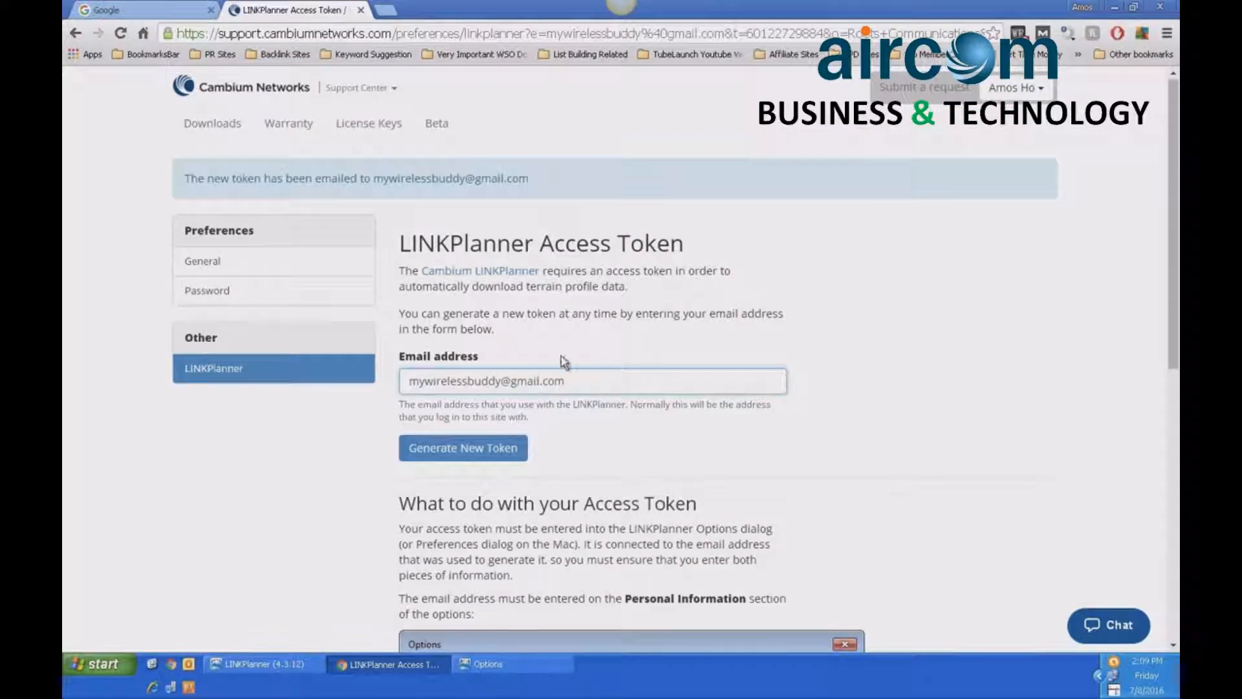
{"action": "scroll", "coordinate": [560, 357], "scroll_direction": "down", "scroll_amount": 9}
{"action": "scroll", "coordinate": [560, 358], "scroll_direction": "up", "scroll_amount": 9}
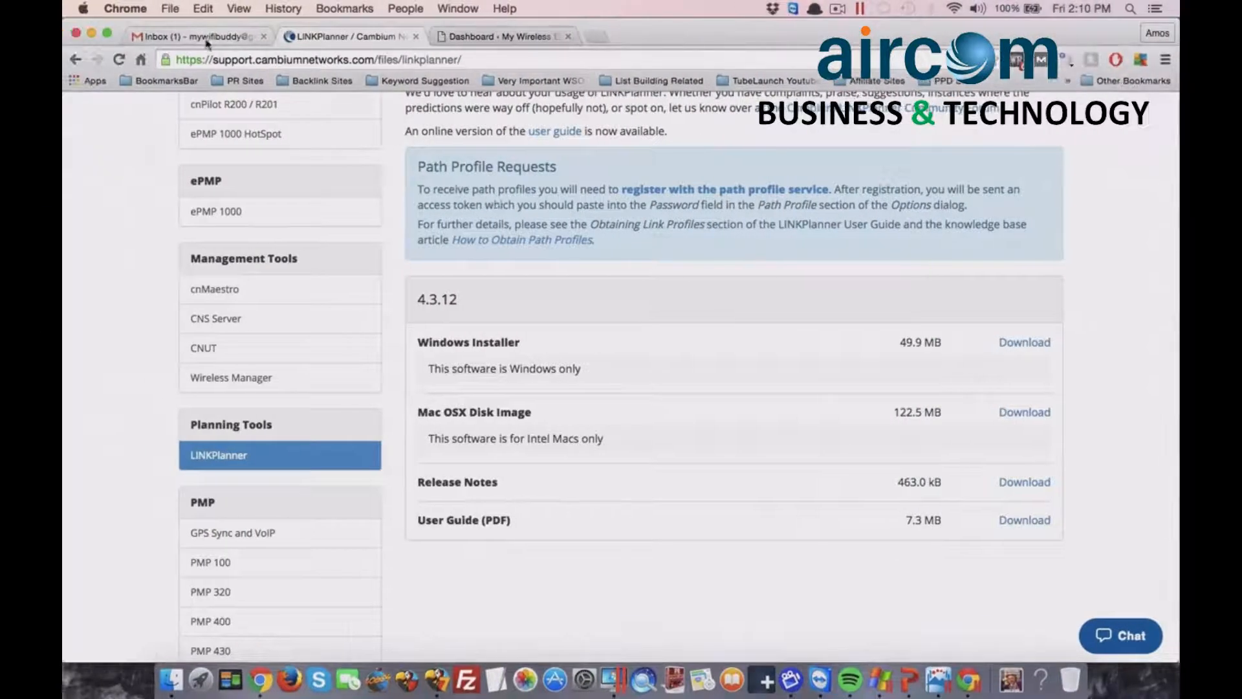
- Open the Path Profile Registration email in the Gmail inbox and select the access token in its text
{"action": "left_click", "coordinate": [197, 38]}
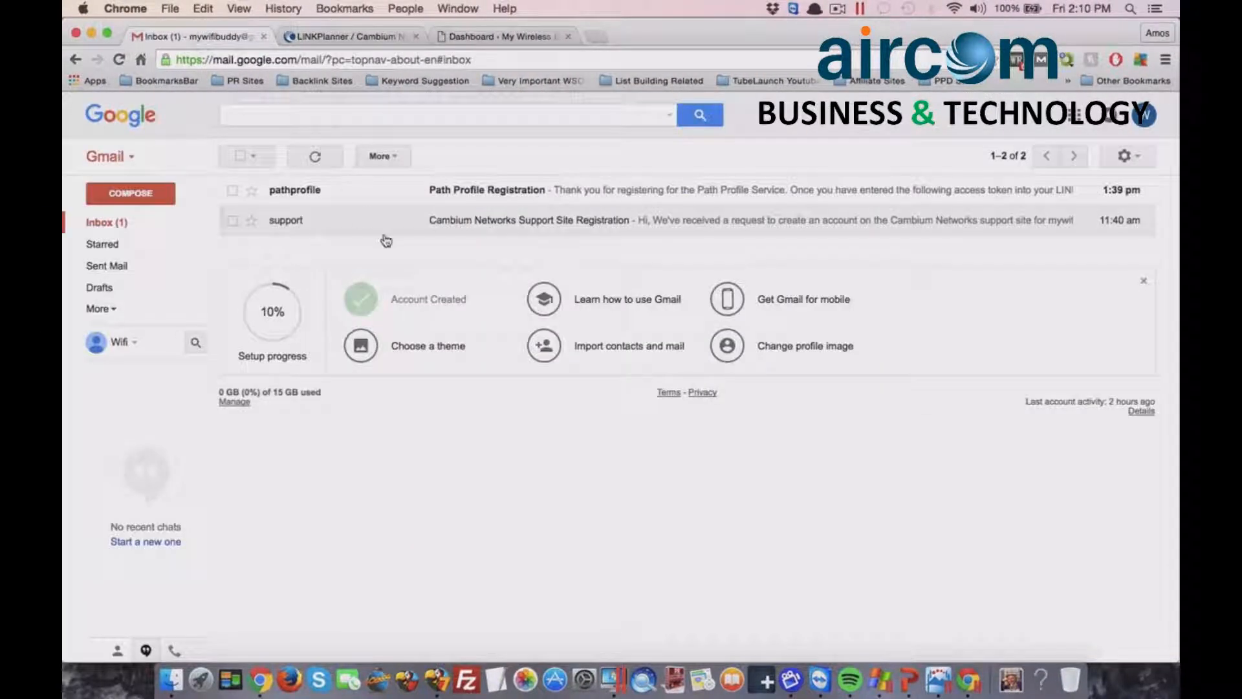
{"action": "left_click", "coordinate": [500, 193]}
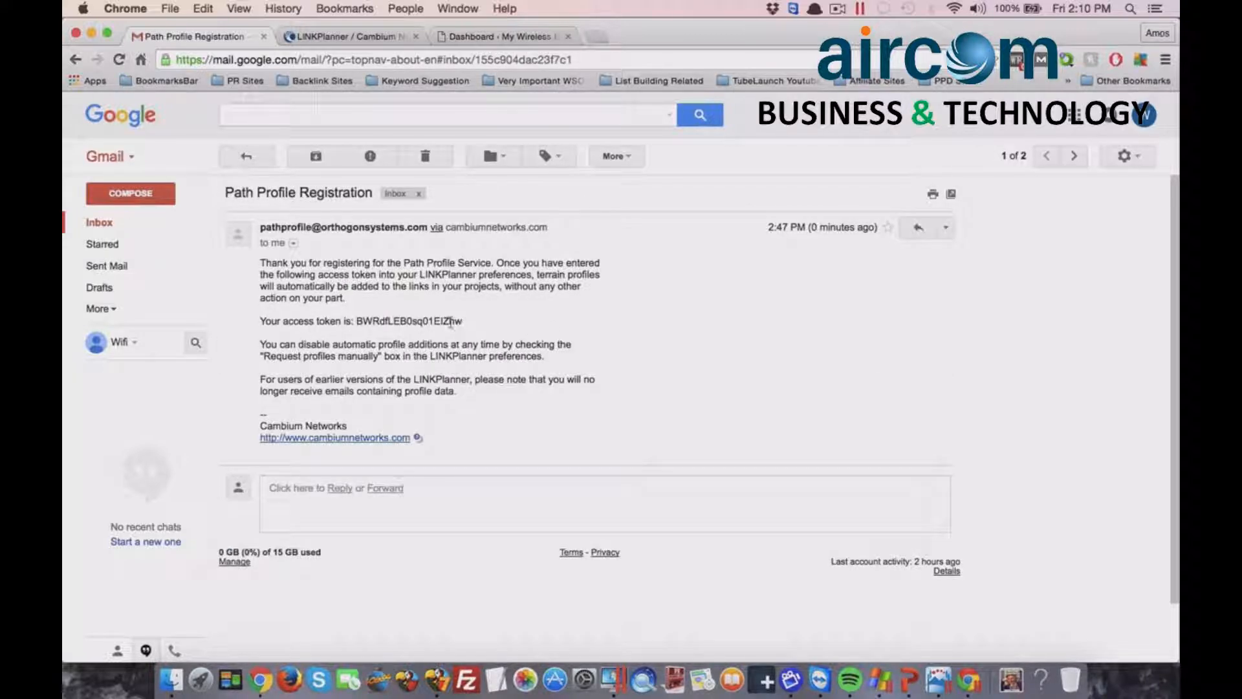
{"action": "left_click_drag", "start_coordinate": [461, 322], "coordinate": [351, 317]}
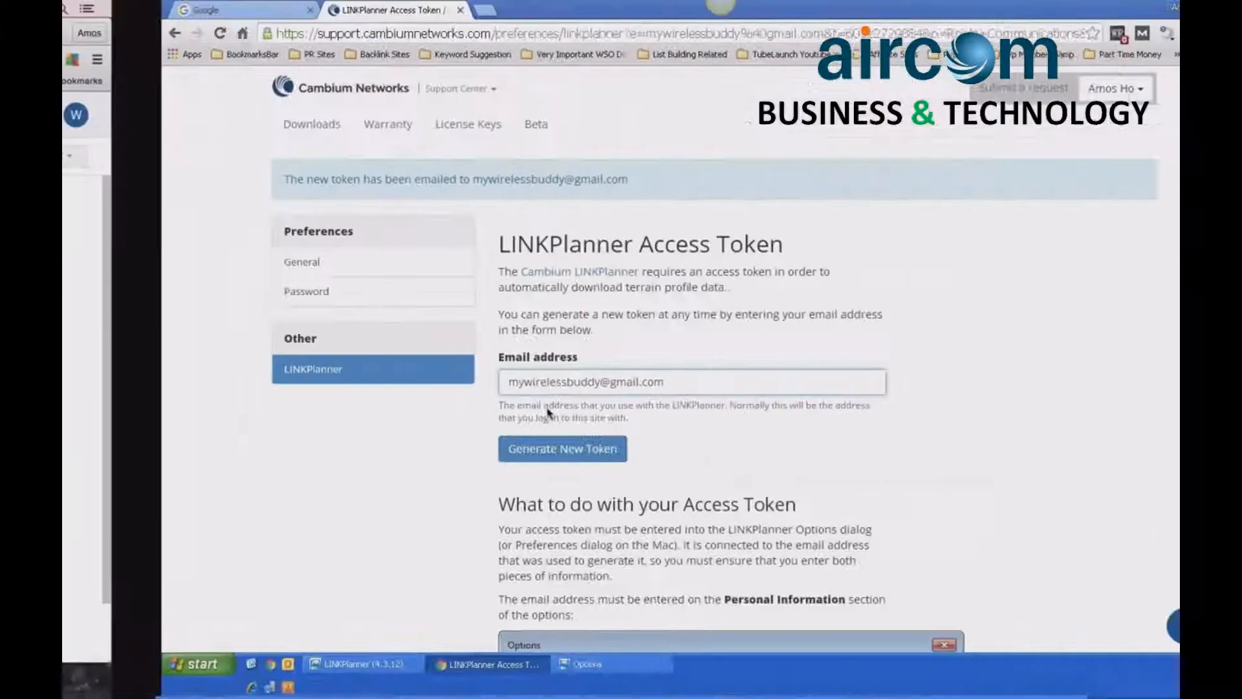
- Return to the LINKPlanner options and test the profile service with the stored access token
{"action": "left_click", "coordinate": [508, 661]}
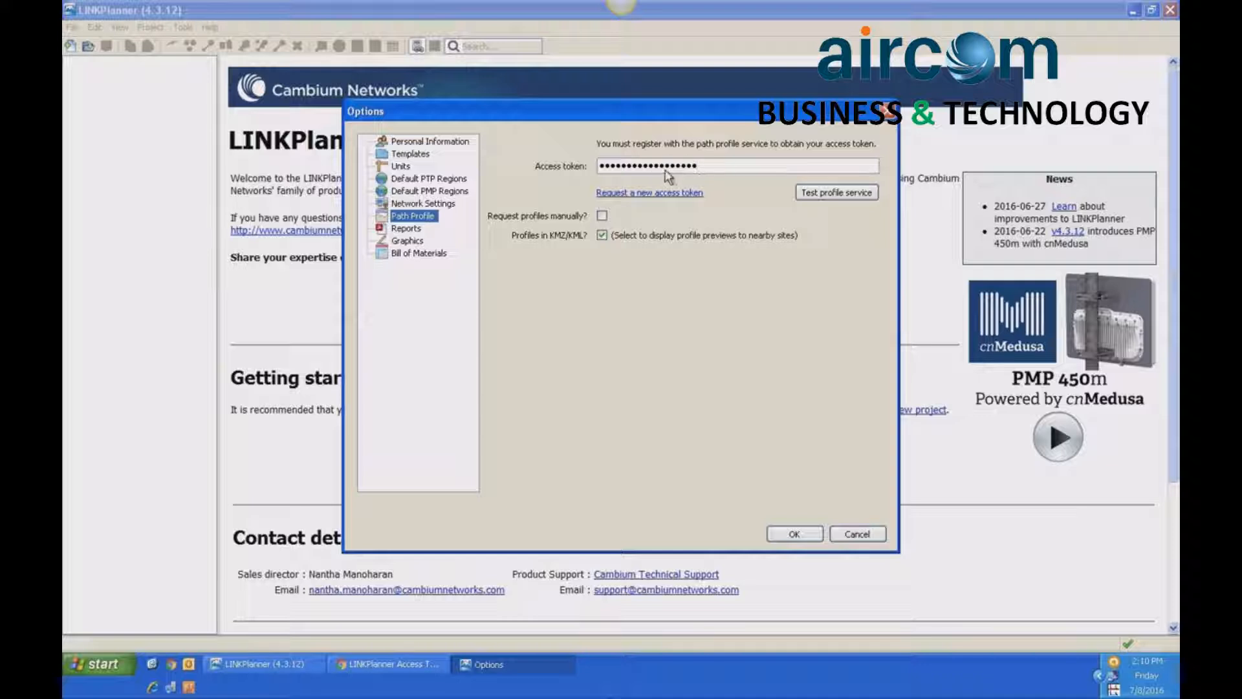
{"action": "left_click", "coordinate": [805, 194]}
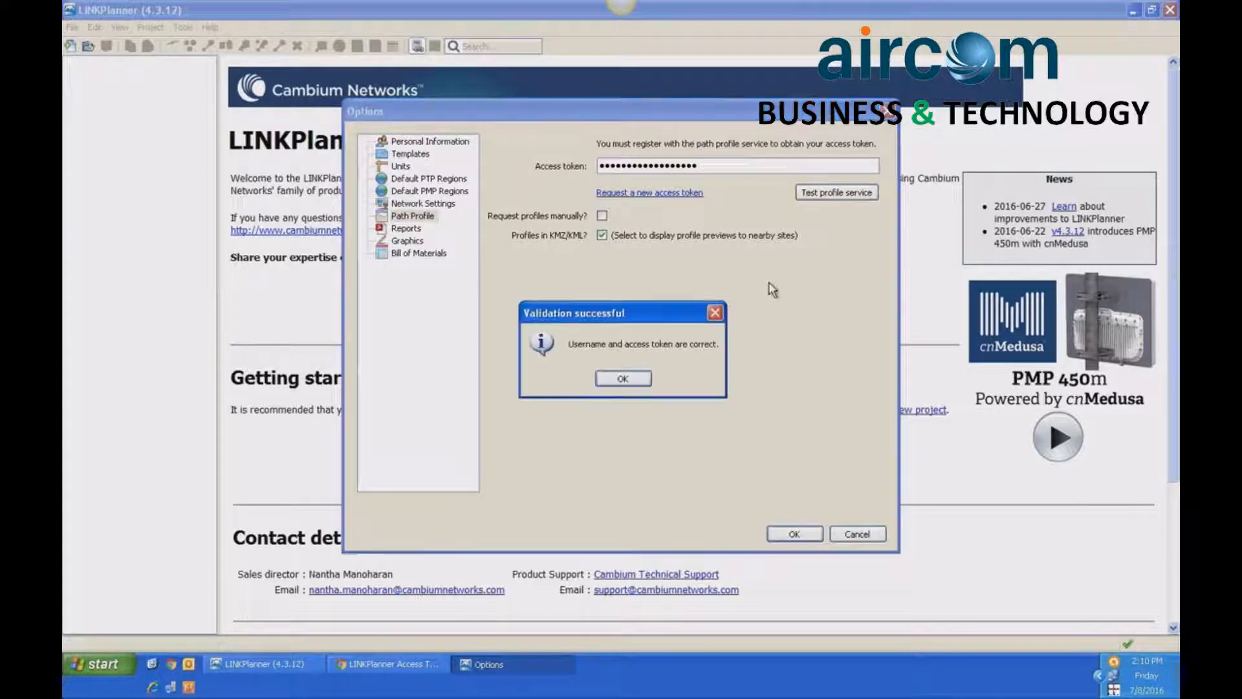
{"action": "left_click", "coordinate": [634, 380]}
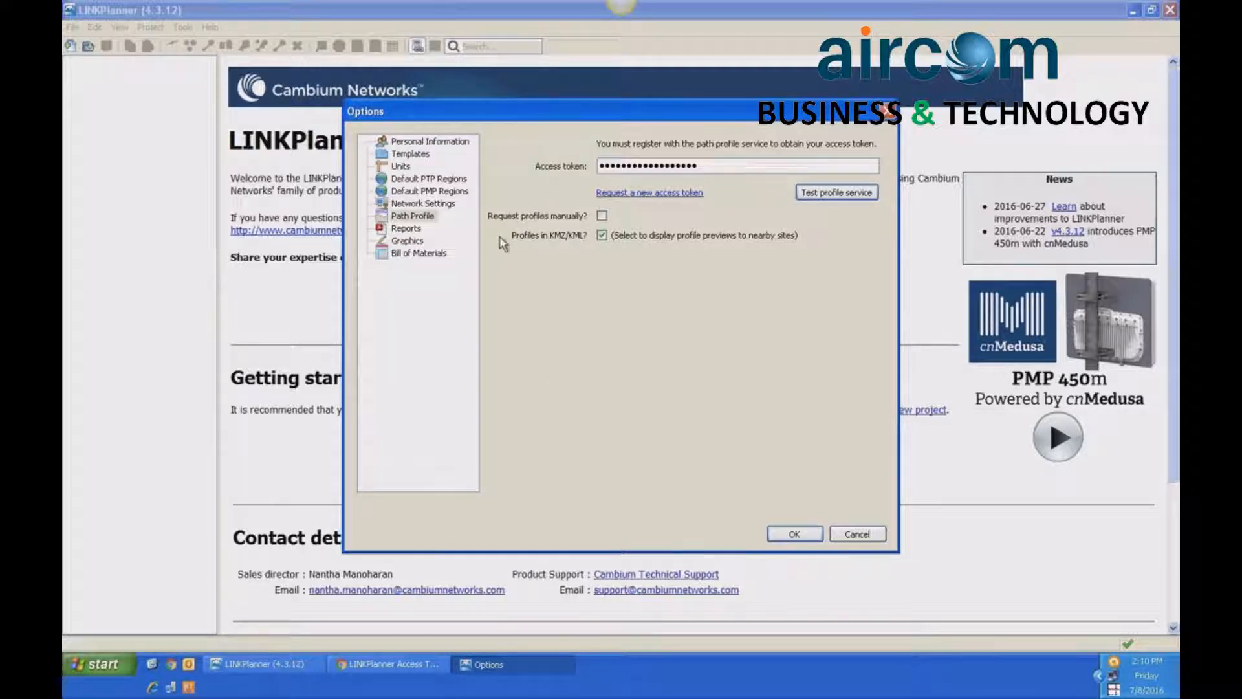
- Set the latitude/longitude unit to deg:min:sec (ddd:mm:ss.ssP), checking it against the coordinates on the PowerPoint Example slide, and save the options
{"action": "left_click", "coordinate": [402, 168]}
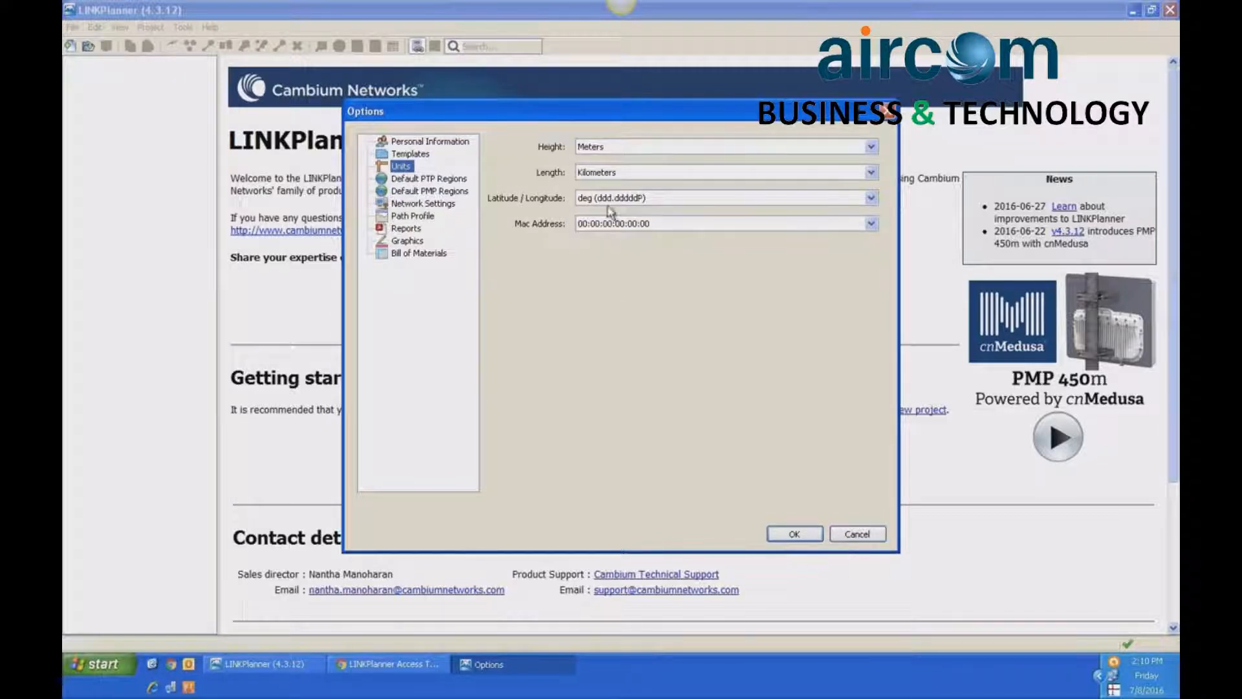
{"action": "left_click", "coordinate": [631, 178]}
{"action": "left_click", "coordinate": [631, 175]}
{"action": "left_click", "coordinate": [630, 175]}
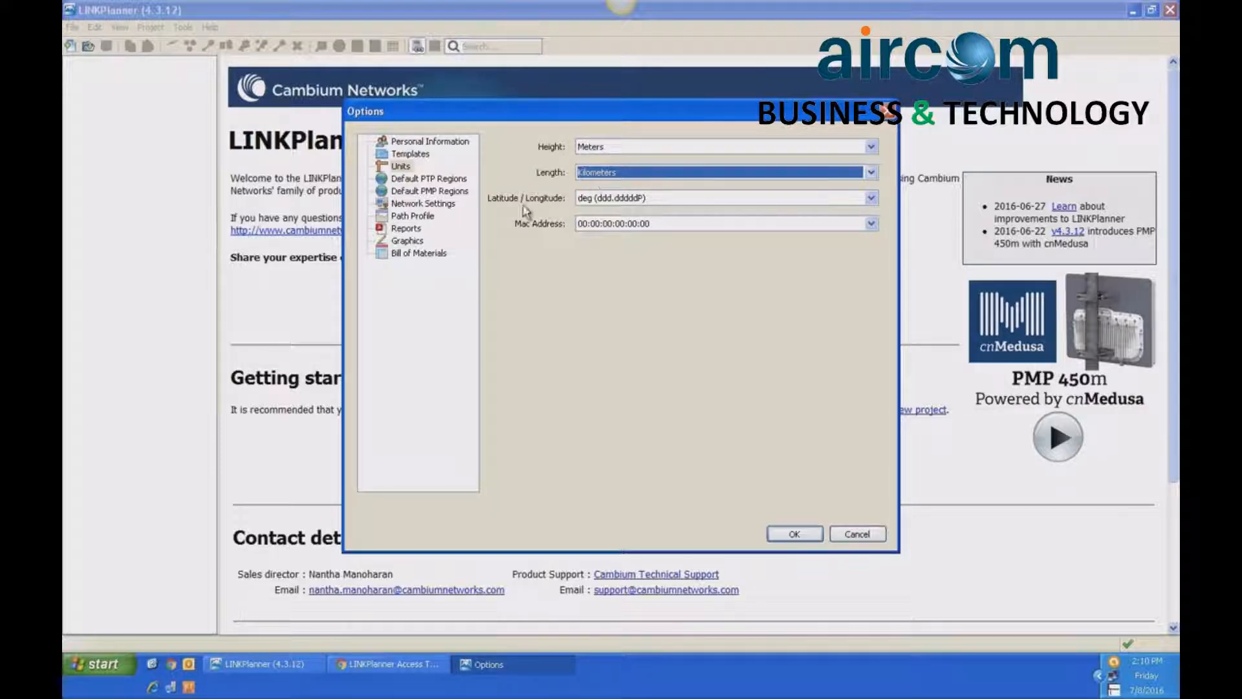
{"action": "left_click", "coordinate": [621, 199]}
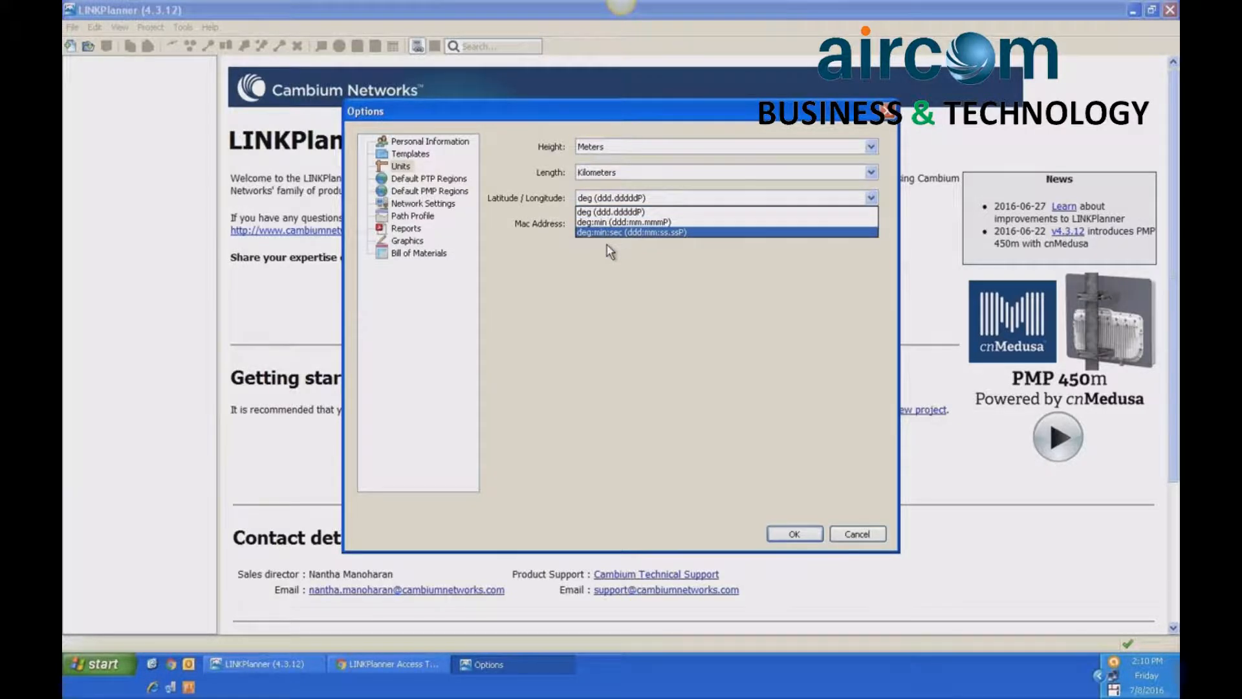
{"action": "key", "text": "ctrl+Left"}
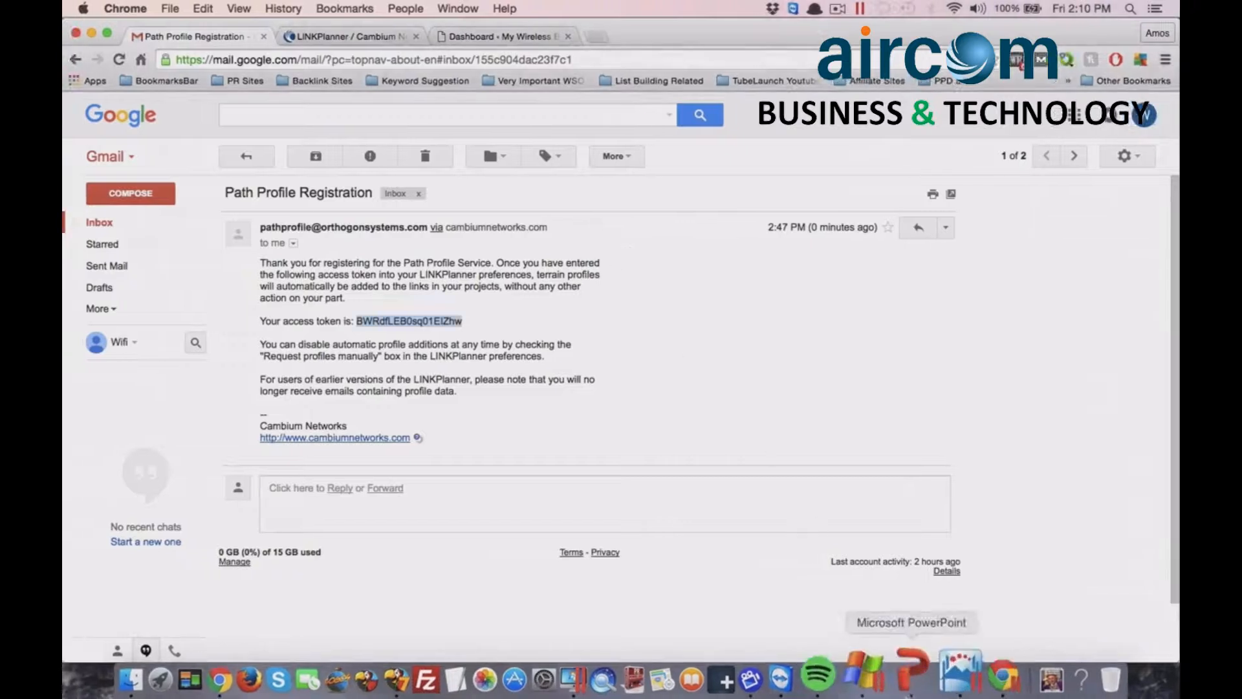
{"action": "left_click", "coordinate": [989, 678]}
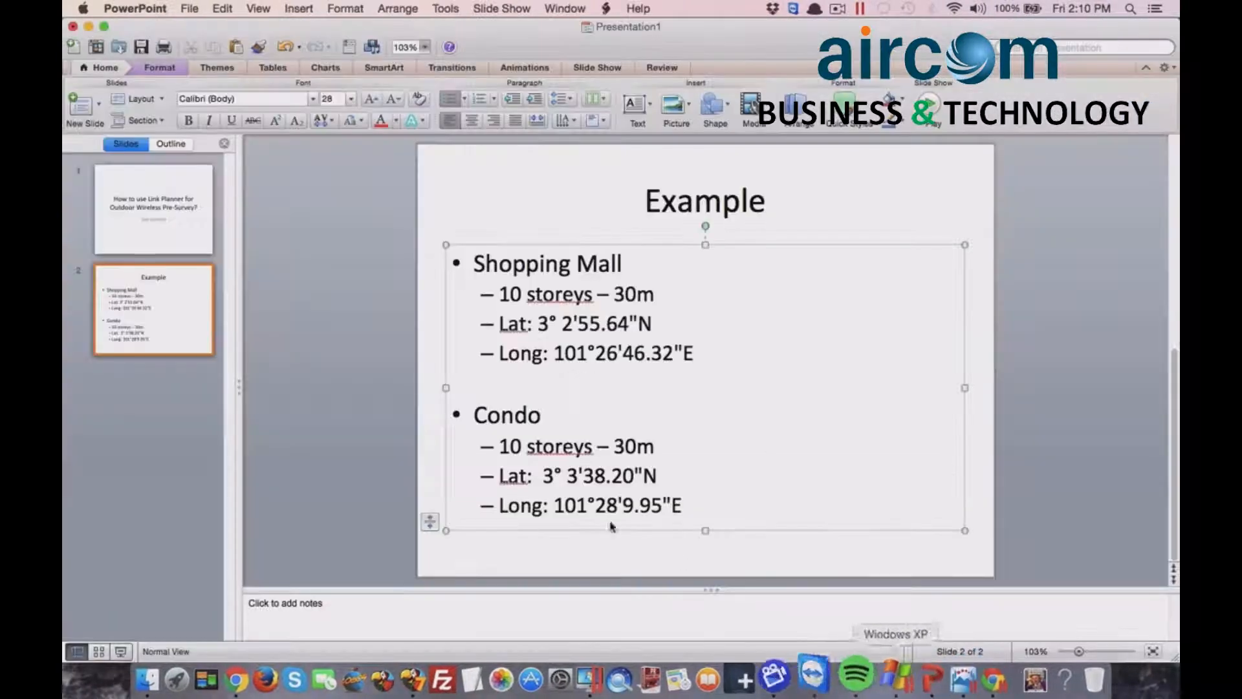
{"action": "left_click", "coordinate": [595, 386]}
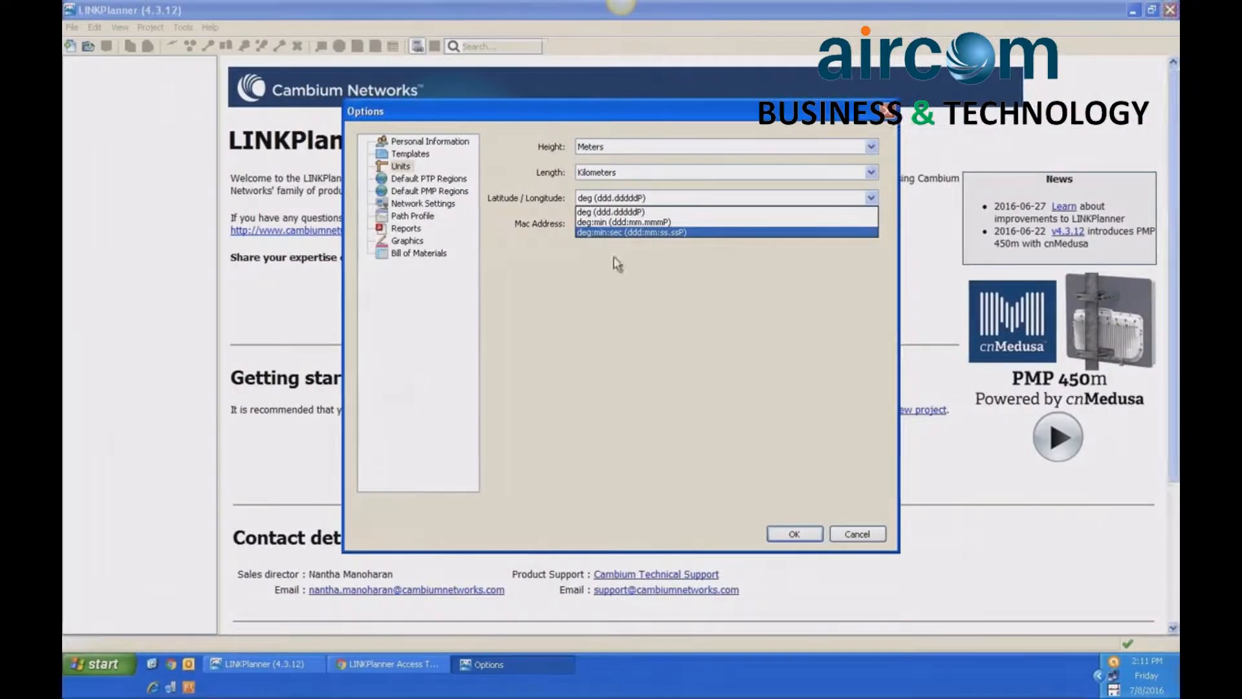
{"action": "left_click", "coordinate": [614, 238]}
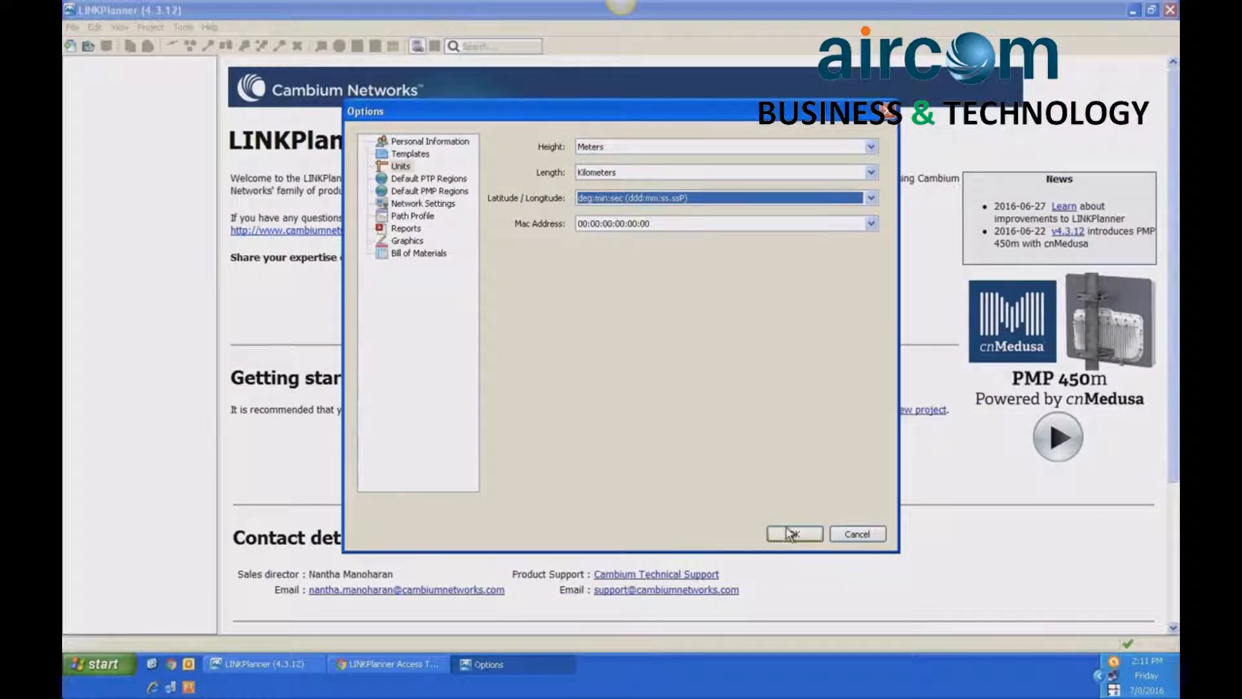
{"action": "left_click", "coordinate": [792, 533]}
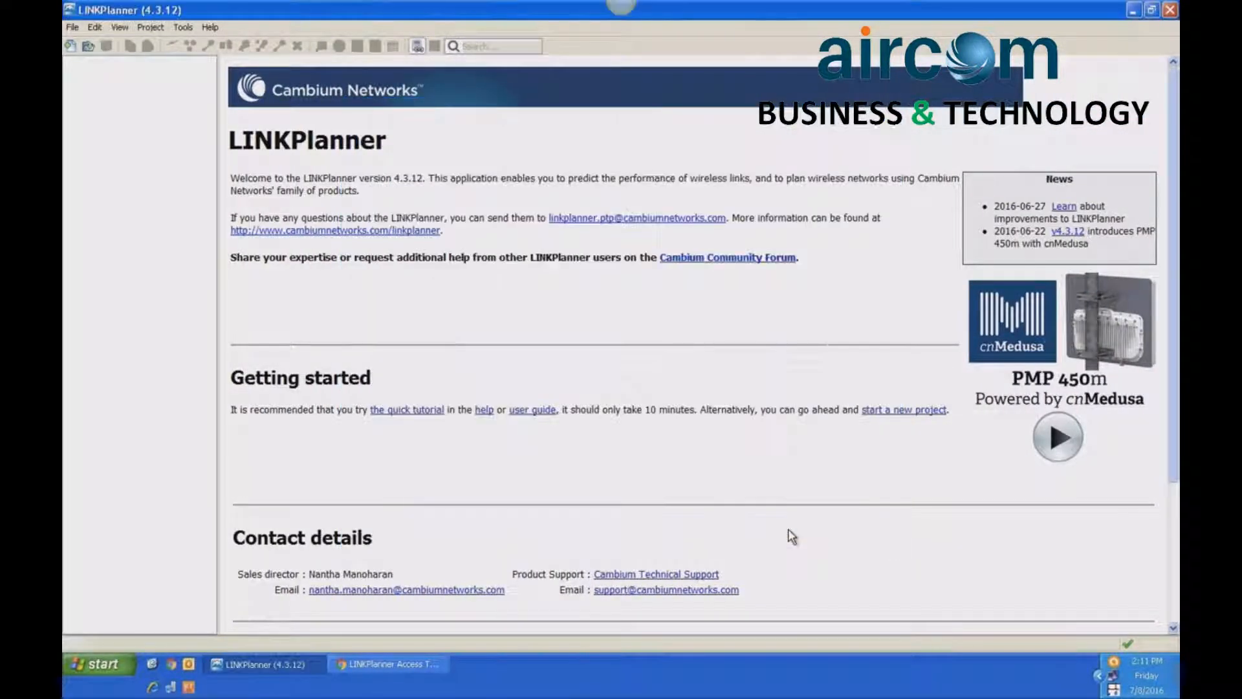
- Create a new project and look over its general information fields
{"action": "left_click", "coordinate": [69, 45]}
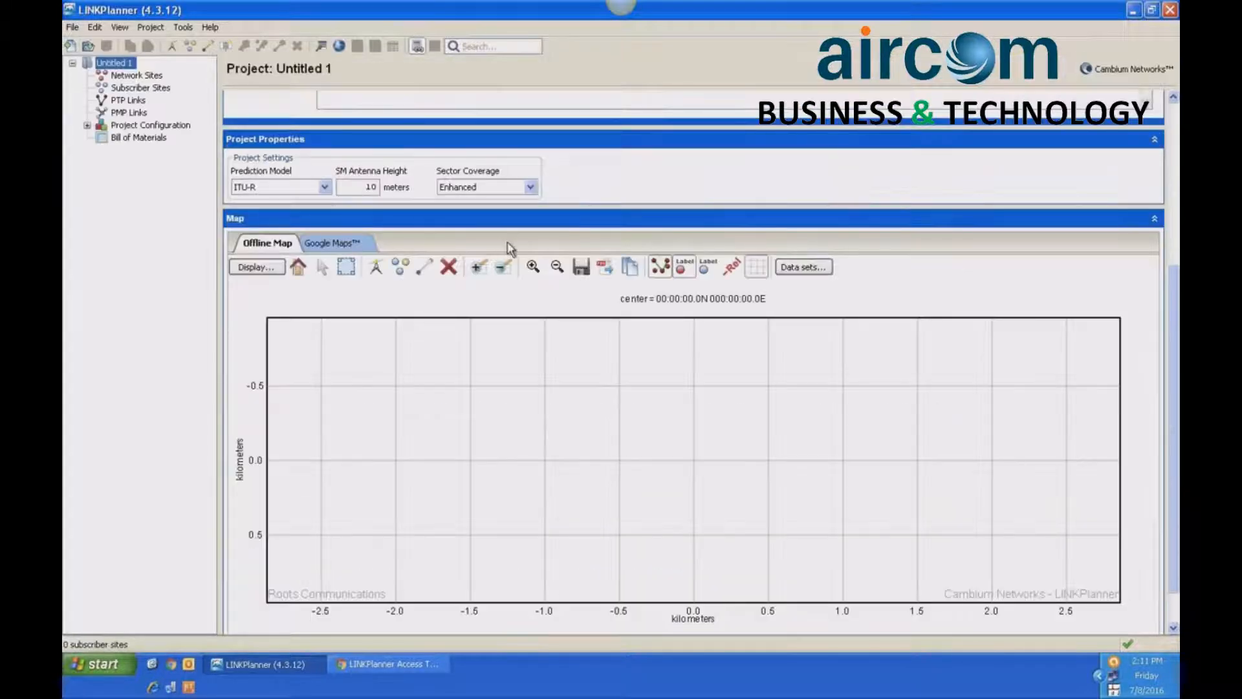
{"action": "left_click", "coordinate": [1175, 118]}
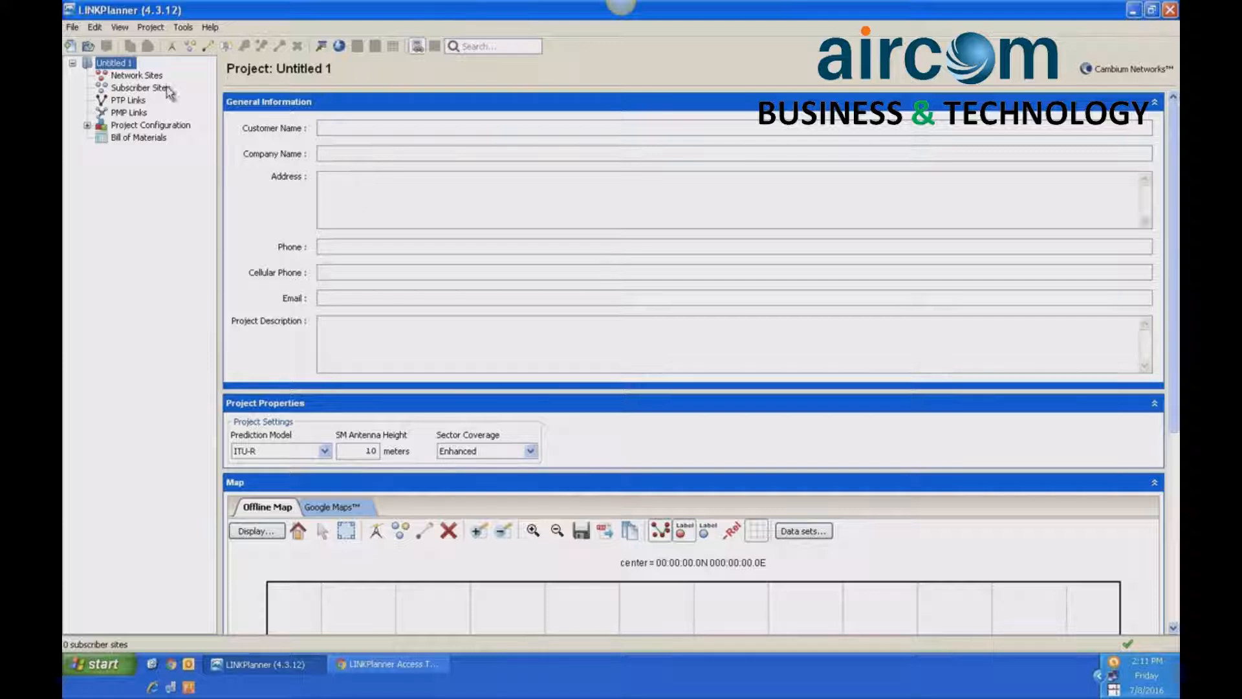
{"action": "left_click", "coordinate": [72, 27]}
{"action": "mouse_move", "coordinate": [130, 169]}
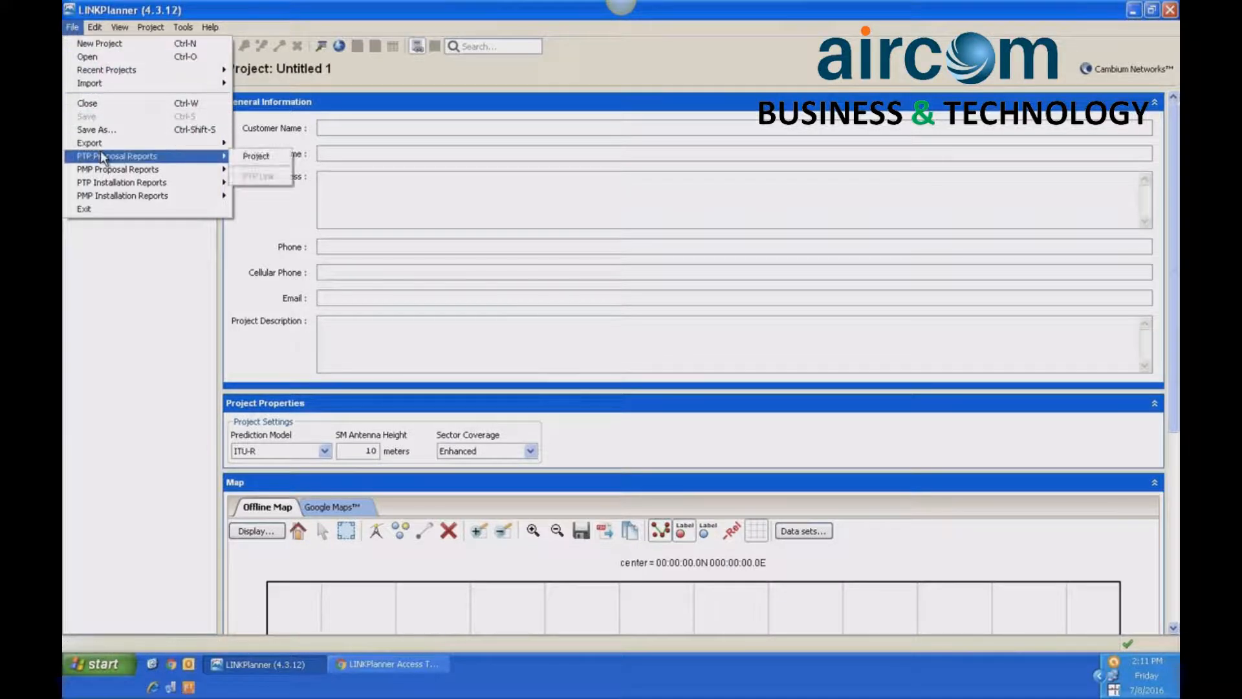
- Start a new site from the project map, named Shopping Mall, with a maximum height of 30 meters
{"action": "scroll", "coordinate": [437, 202], "scroll_direction": "down", "scroll_amount": 5}
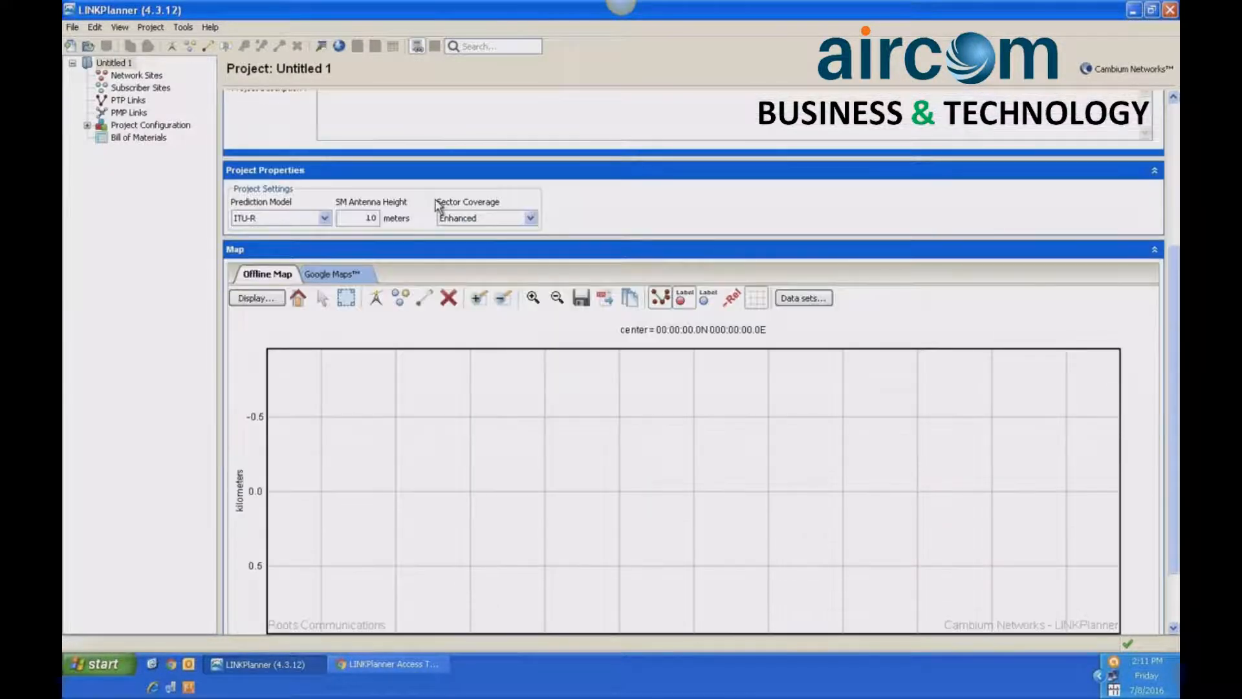
{"action": "left_click", "coordinate": [375, 298]}
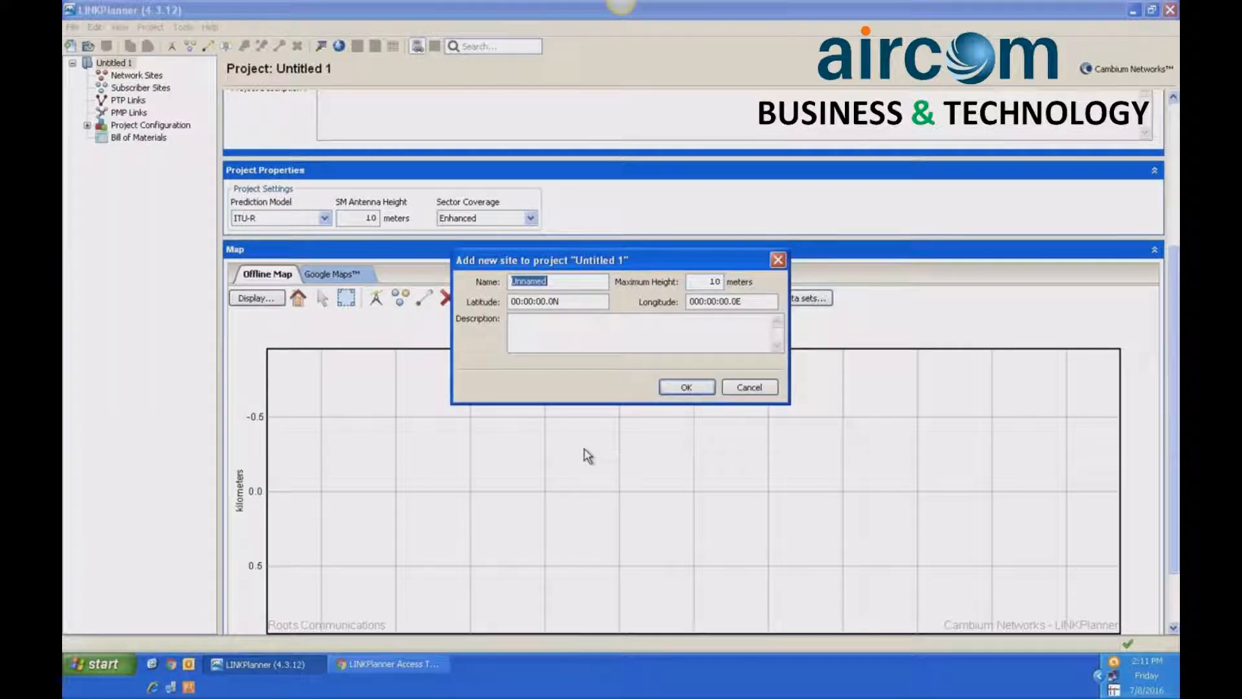
{"action": "type", "text": "Shopping Mall"}
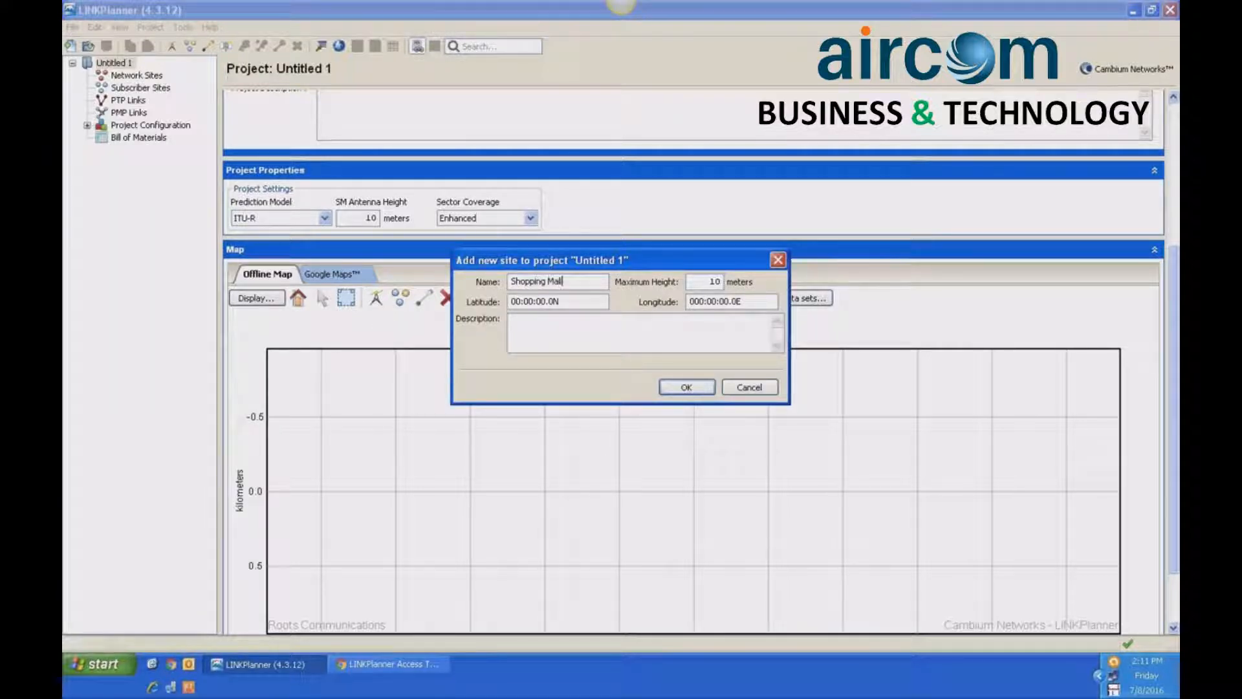
{"action": "key", "text": "Tab"}
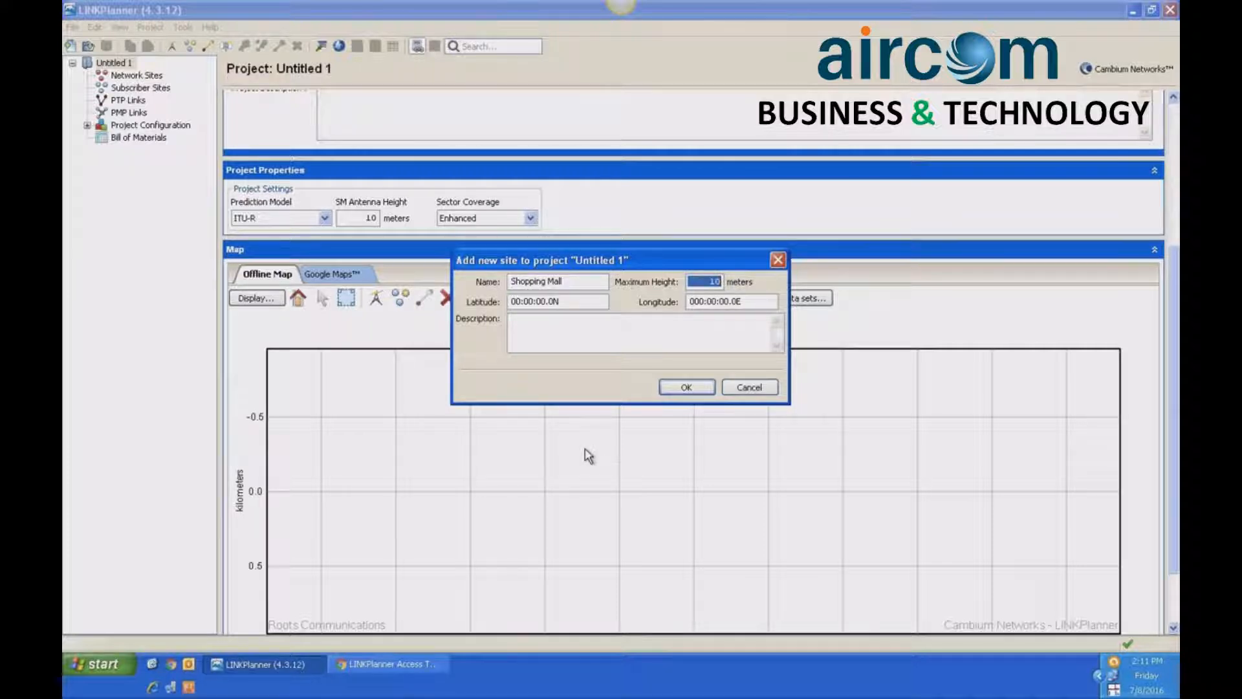
{"action": "type", "text": "30"}
{"action": "key", "text": "Tab"}
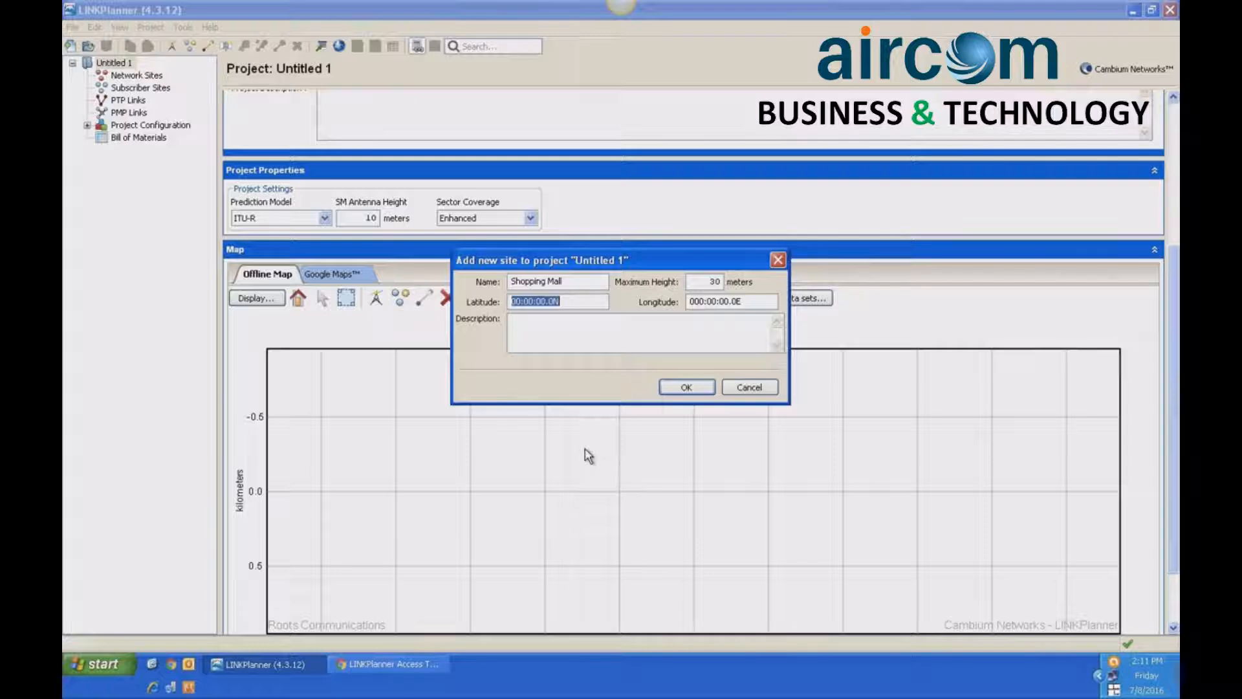
- Set the Shopping Mall site's latitude to 03:02:55.64, reading the coordinate from the PowerPoint Example slide
{"action": "key", "text": "ctrl+Left"}
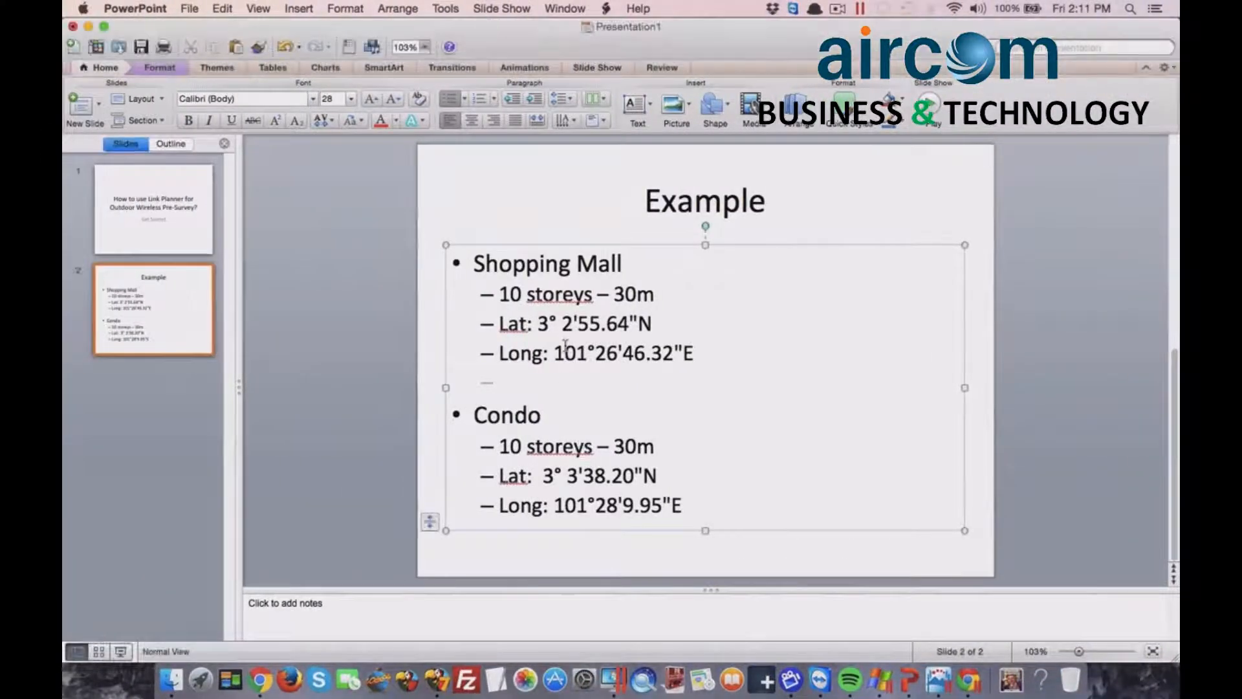
{"action": "key", "text": "ctrl+Right"}
{"action": "type", "text": "03:0"}
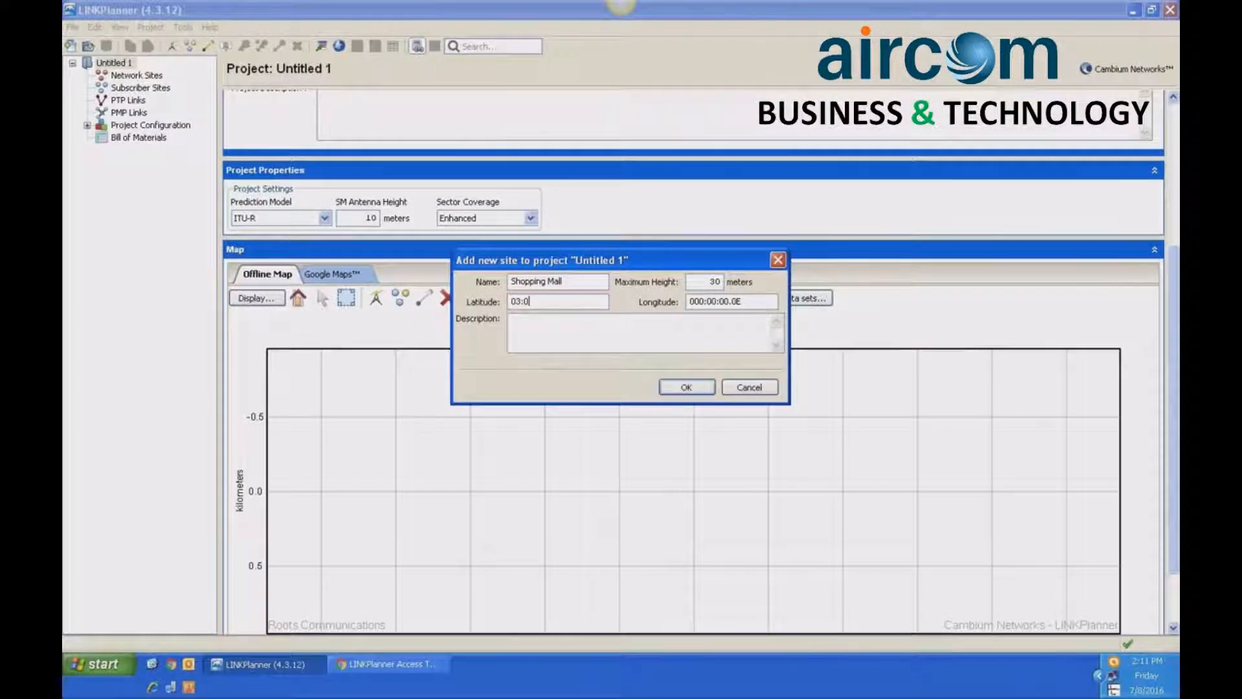
{"action": "key", "text": "ctrl+Left"}
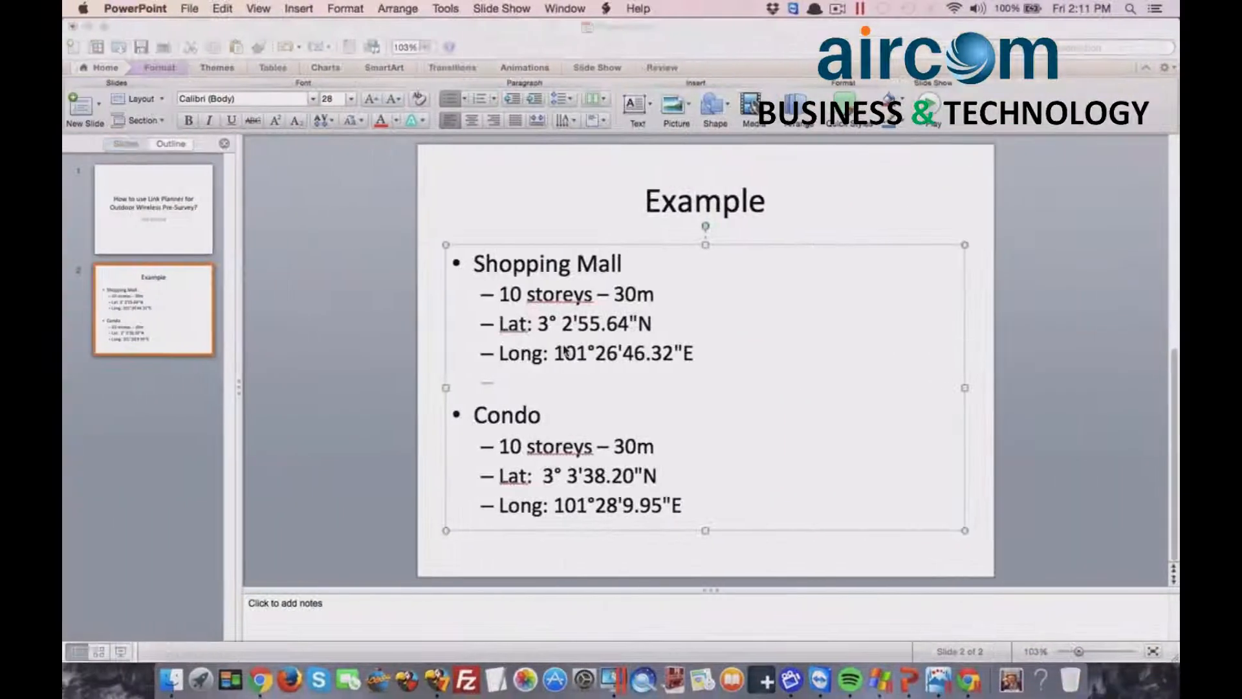
{"action": "key", "text": "ctrl+Right"}
{"action": "type", "text": "2:55"}
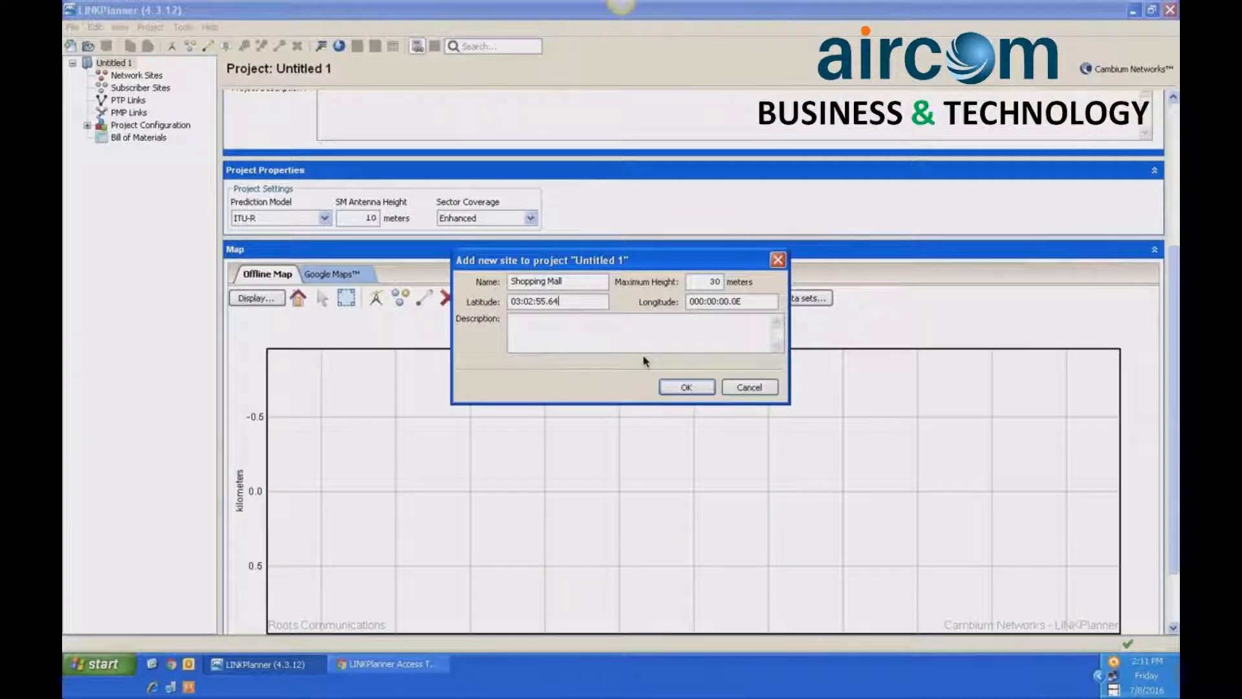
- Set the Shopping Mall site's longitude to 101:26:46.32E from the Example slide and add the site to the project
{"action": "key", "text": "Tab"}
{"action": "key", "text": "ctrl+Left"}
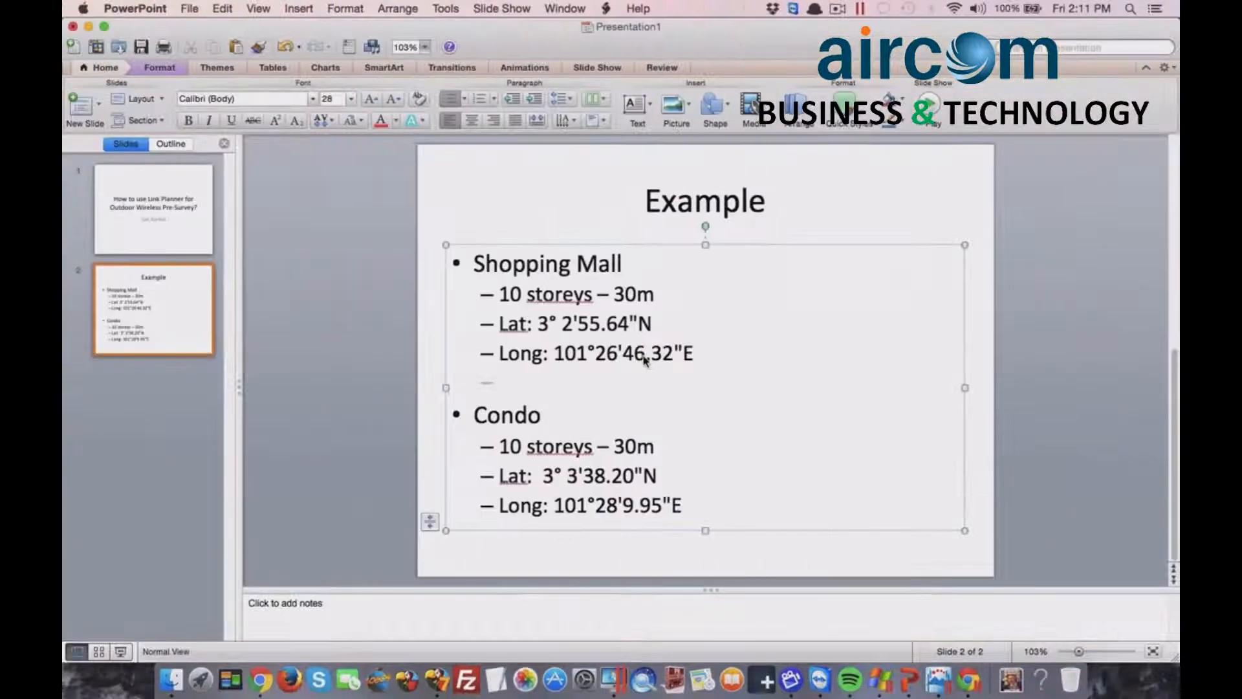
{"action": "key", "text": "ctrl+Right"}
{"action": "type", "text": "101:2"}
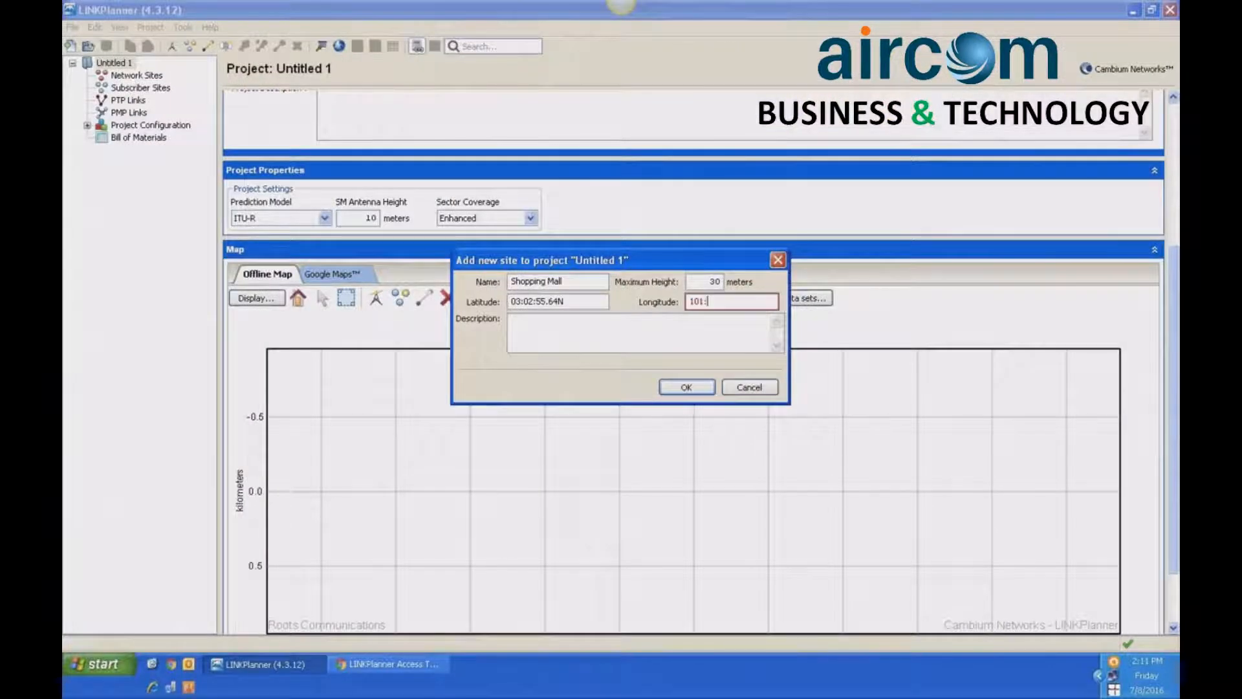
{"action": "key", "text": "ctrl+Left"}
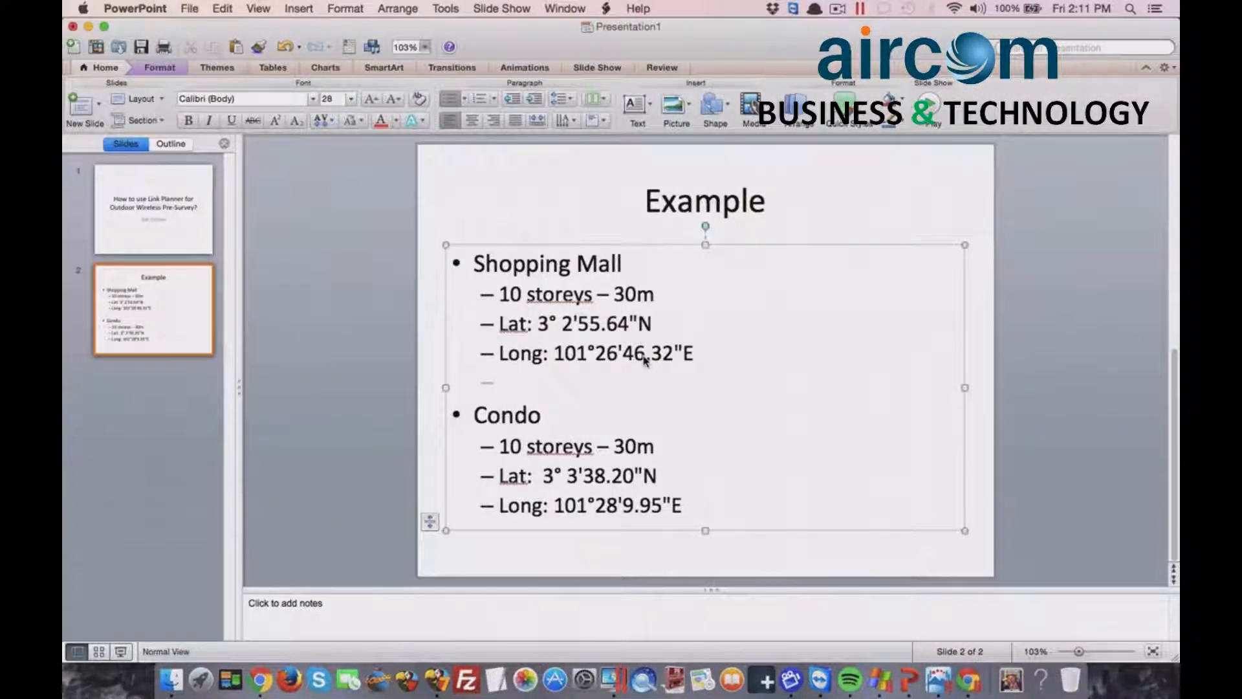
{"action": "key", "text": "ctrl+Right"}
{"action": "type", "text": "6:46"}
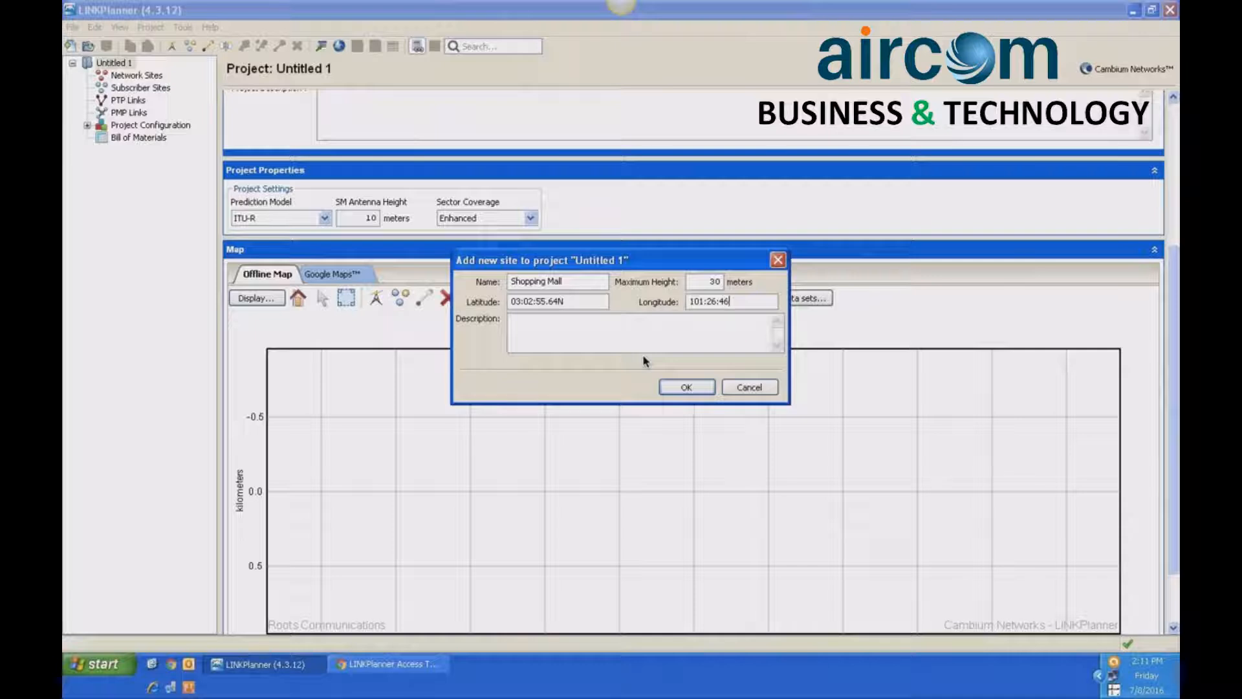
{"action": "type", "text": ".32E"}
{"action": "left_click", "coordinate": [686, 387]}
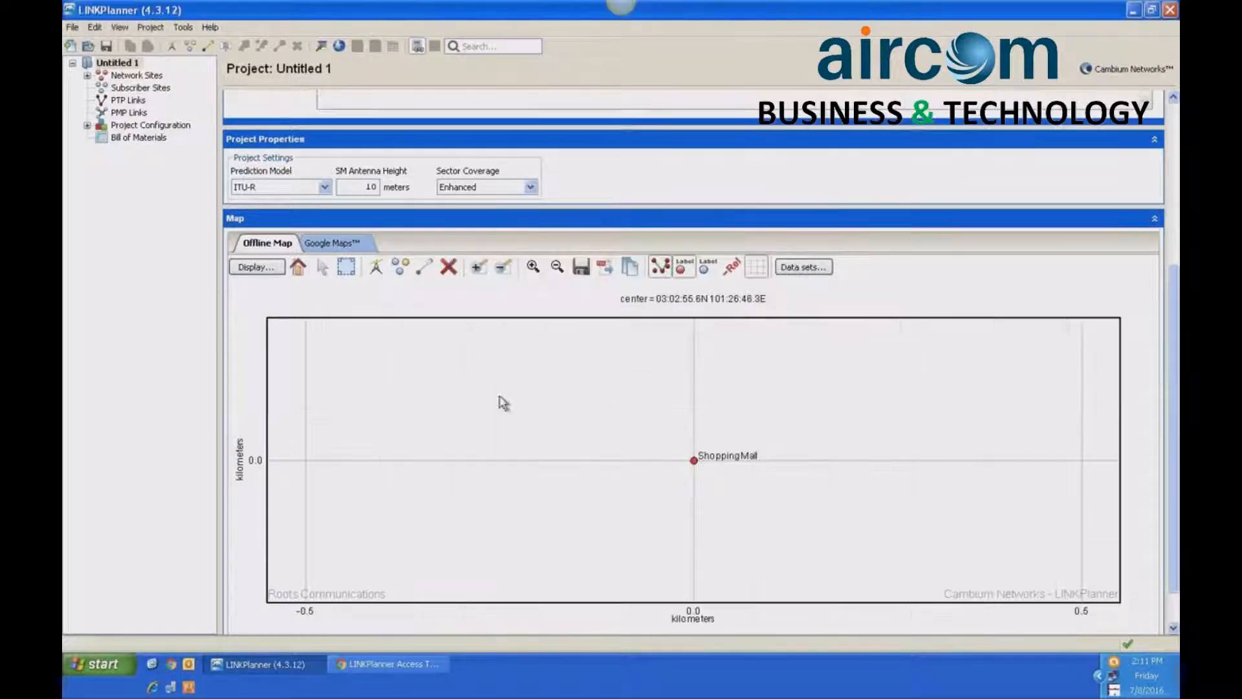
- Start a second new site from the project map, named Condo, with a maximum height of 30 meters
{"action": "left_click", "coordinate": [376, 266]}
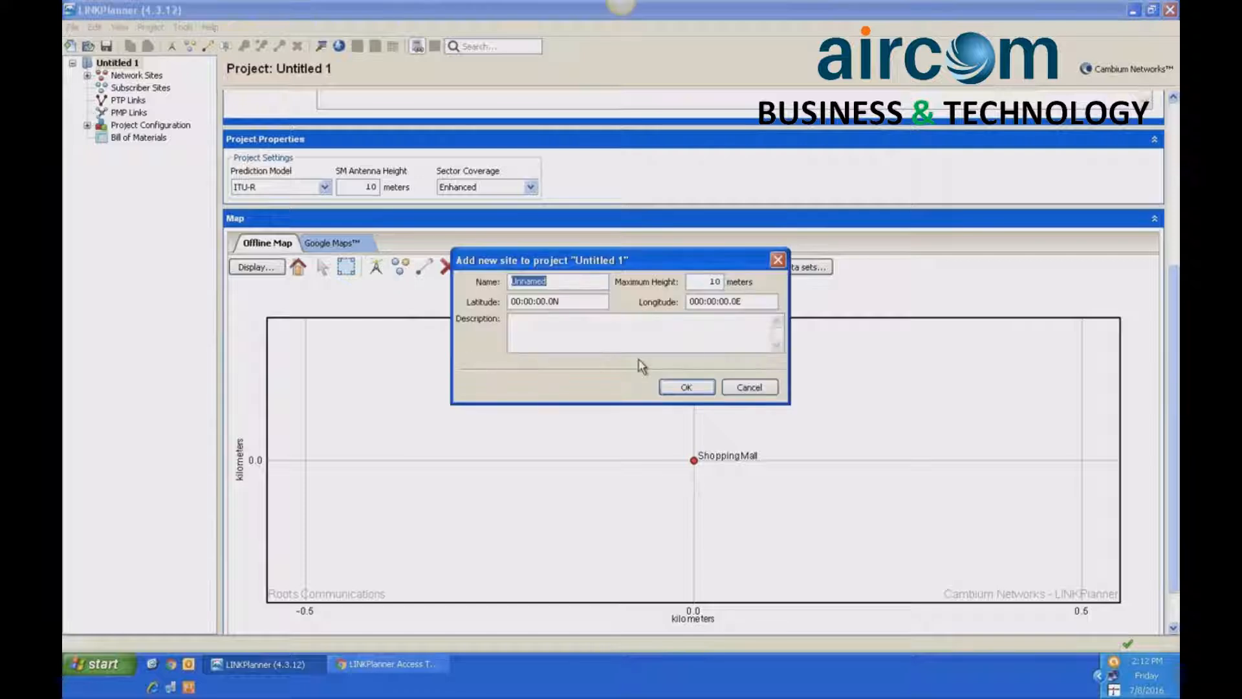
{"action": "type", "text": "Condio"}
{"action": "key", "text": "Tab"}
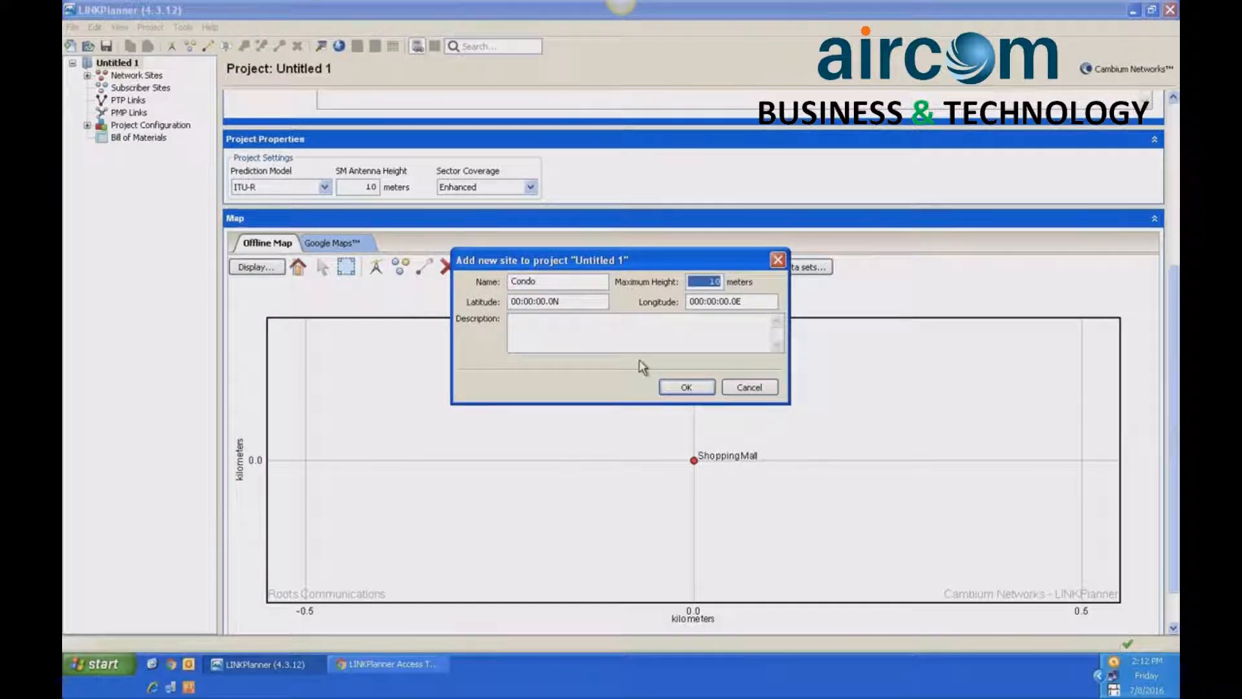
{"action": "type", "text": "3"}
{"action": "key", "text": "Tab"}
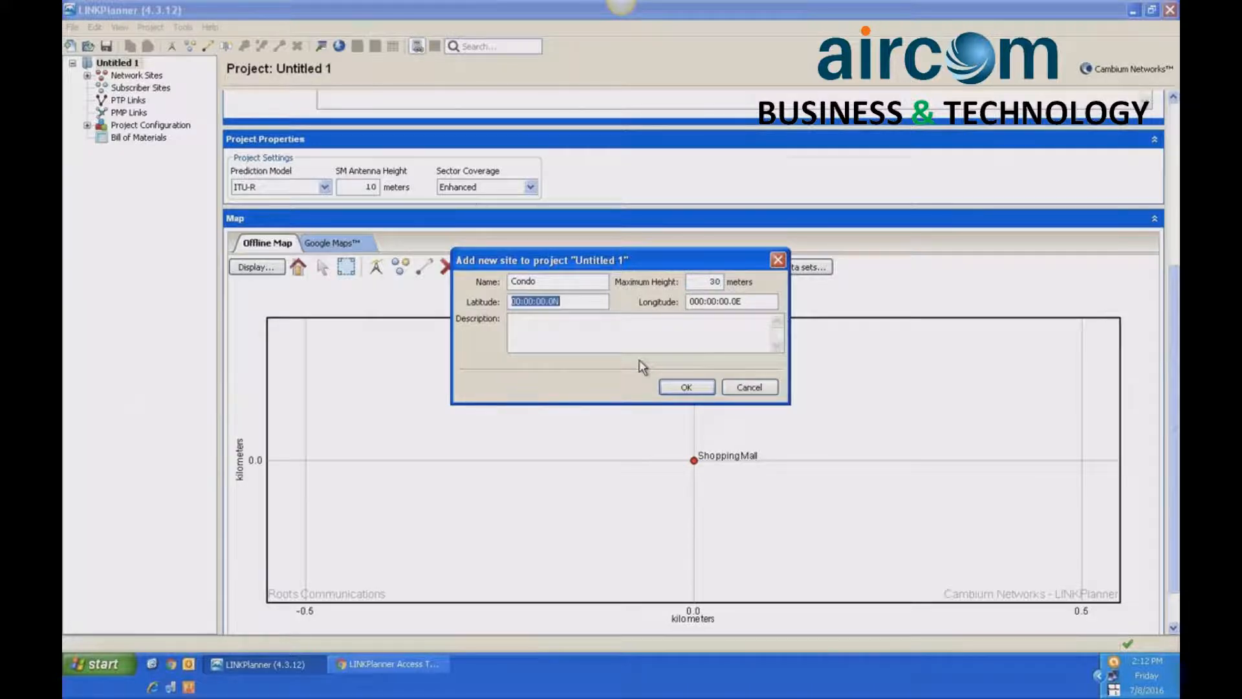
- Set the Condo site's latitude to 03:03:38.20N, reading the coordinate from the PowerPoint Example slide
{"action": "key", "text": "ctrl+Left"}
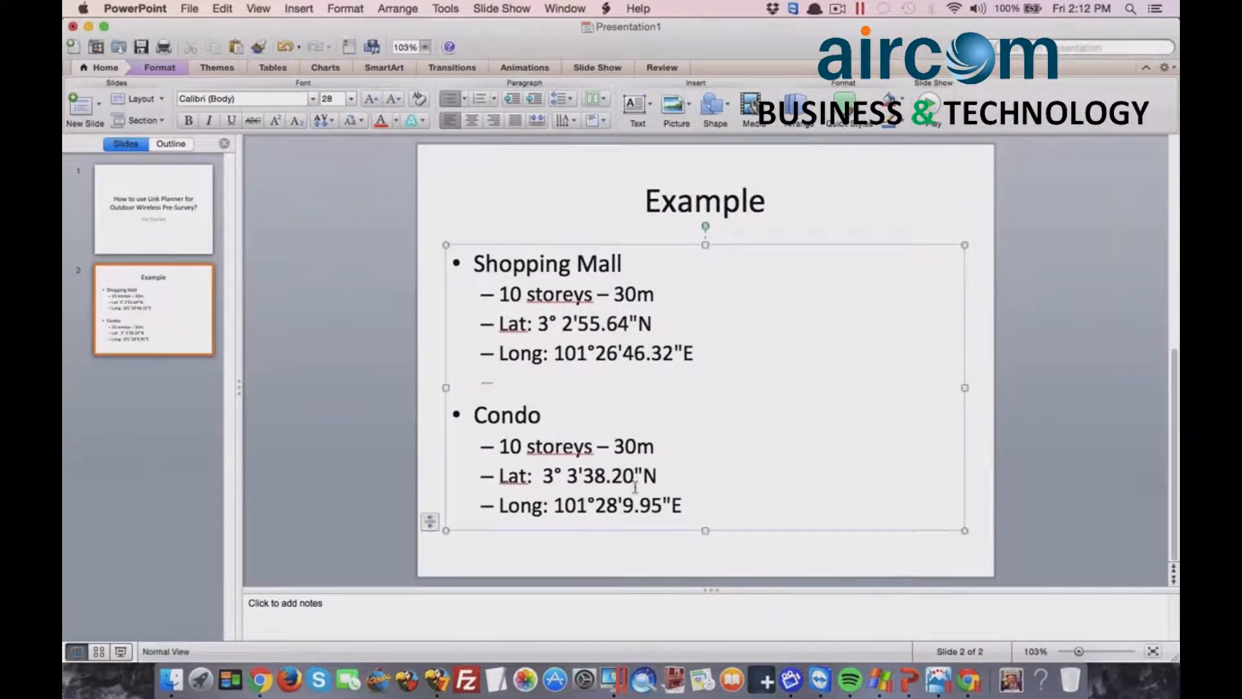
{"action": "key", "text": "ctrl+Right"}
{"action": "type", "text": "03:03"}
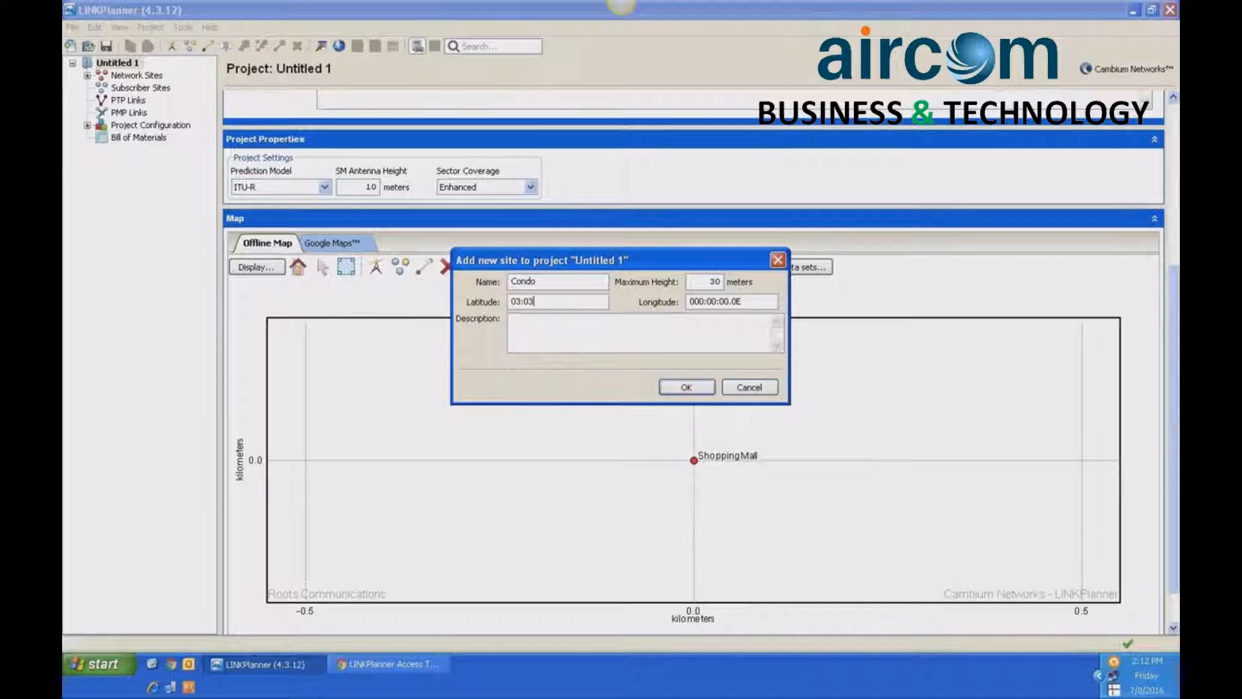
{"action": "type", "text": ":38.20"}
{"action": "key", "text": "Tab"}
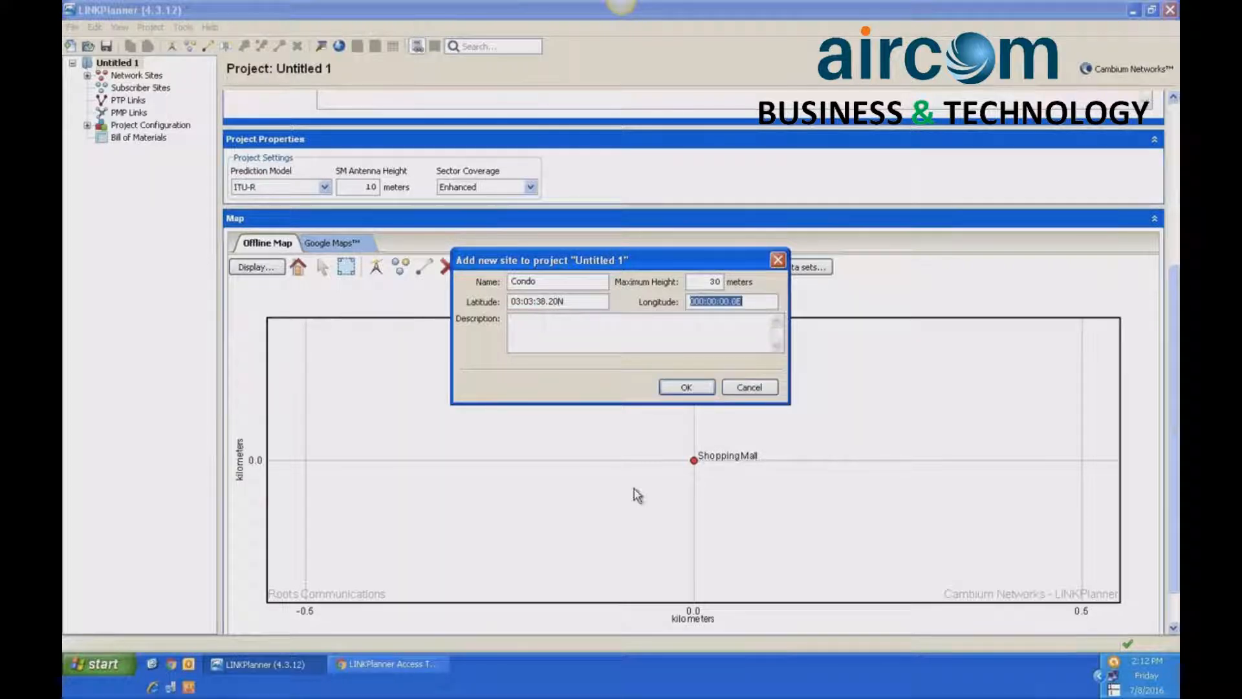
- Set the Condo site's longitude to 101:28:09.95 from the Example slide and add the site to the project
{"action": "key", "text": "ctrl+Left"}
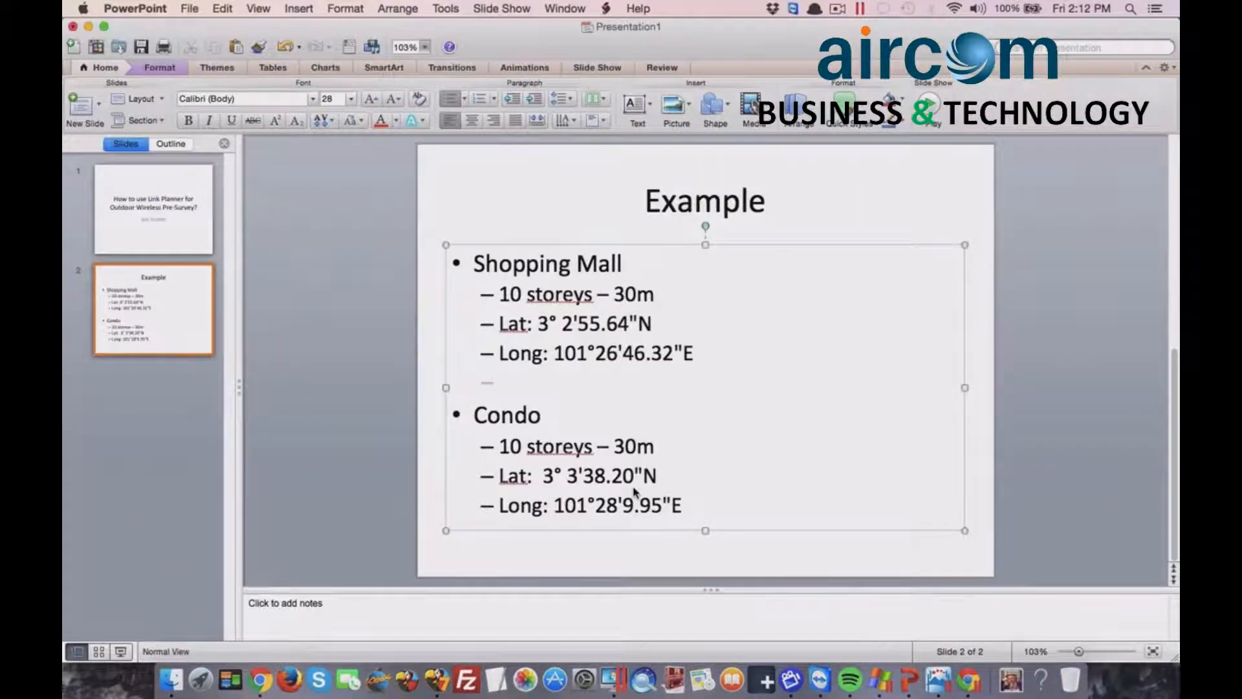
{"action": "key", "text": "ctrl+Right"}
{"action": "type", "text": "00"}
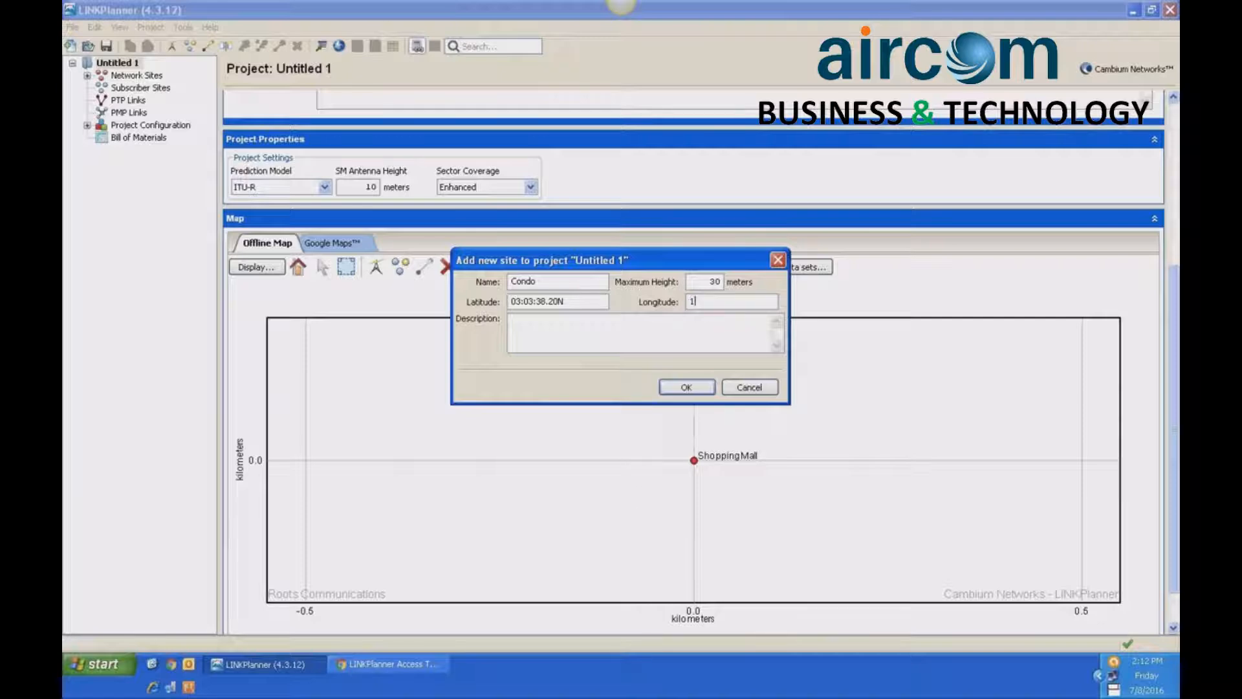
{"action": "type", "text": "1:28:"}
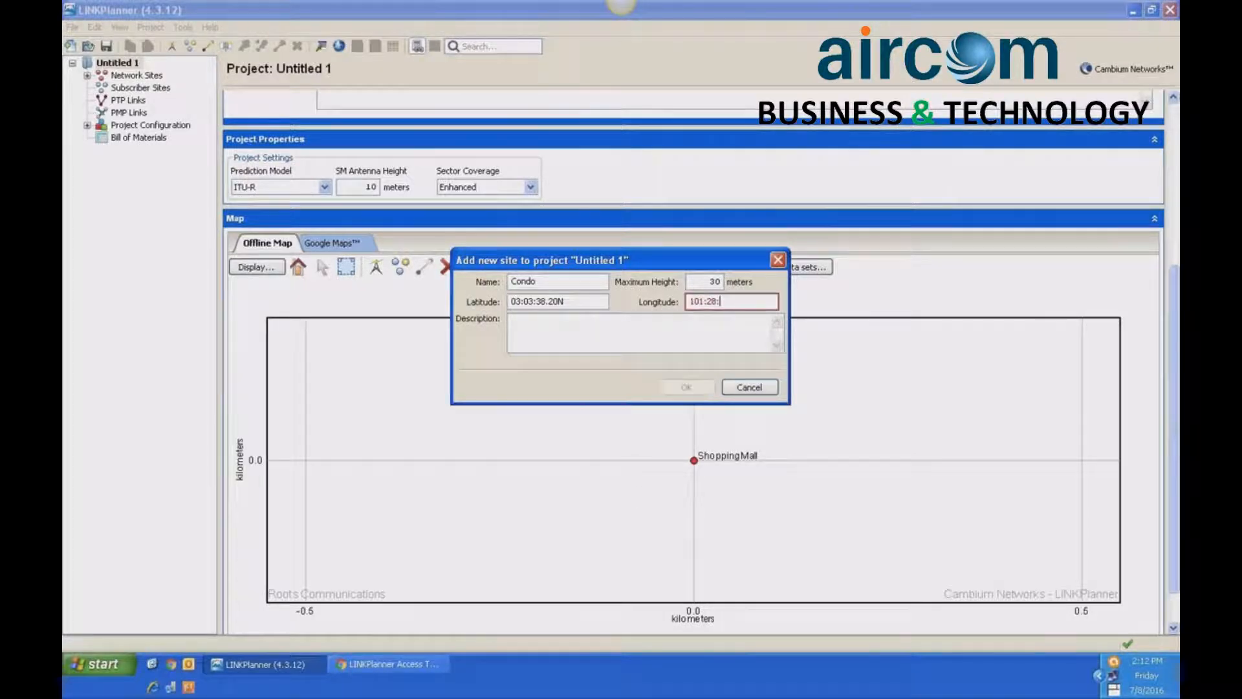
{"action": "key", "text": "ctrl+Left"}
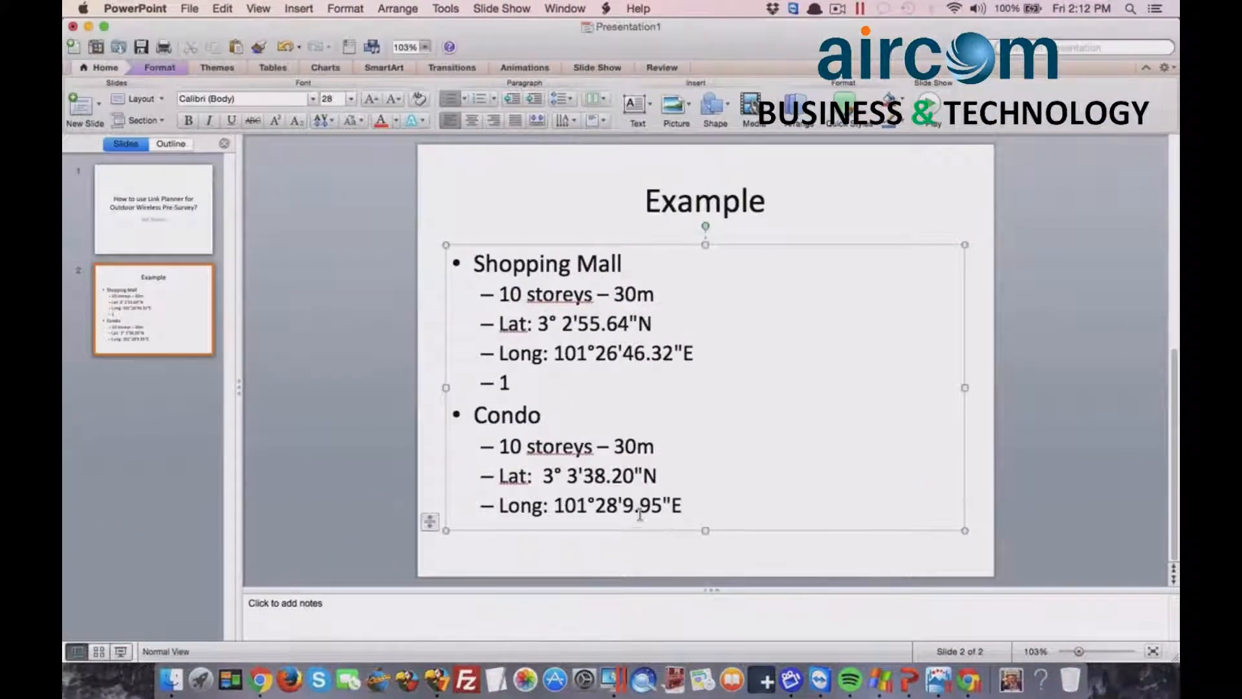
{"action": "key", "text": "ctrl+Right"}
{"action": "type", "text": ":0"}
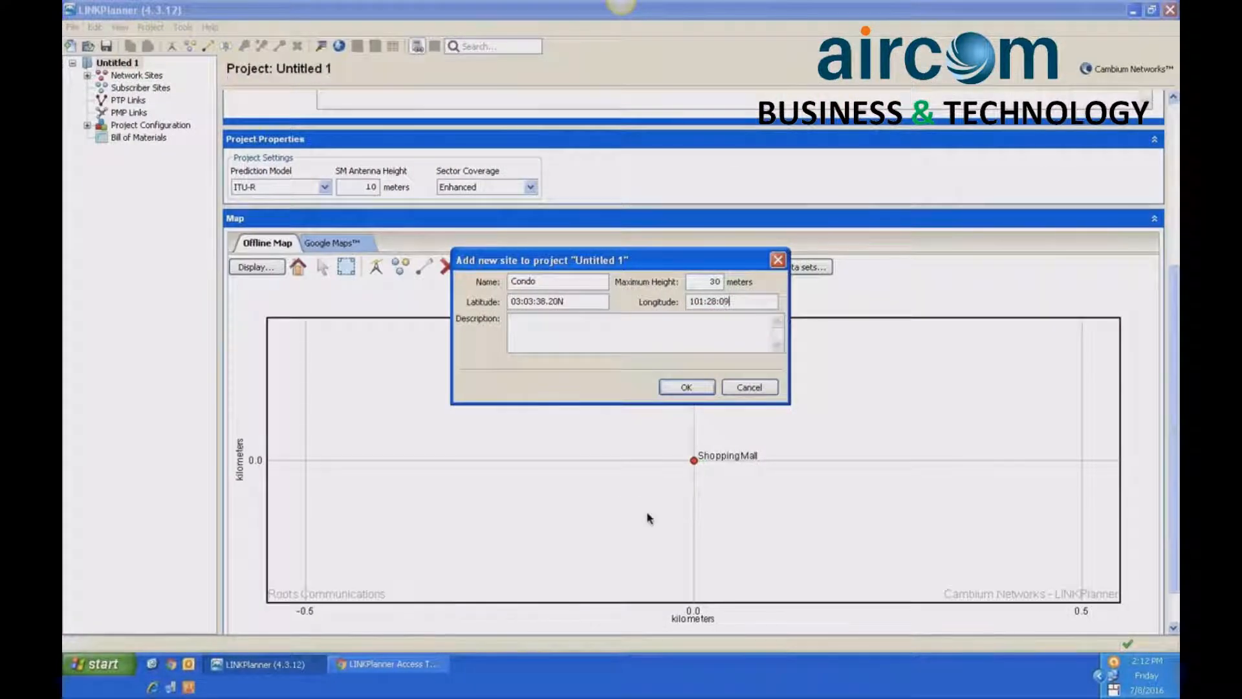
{"action": "type", "text": "9.95"}
{"action": "left_click", "coordinate": [688, 387]}
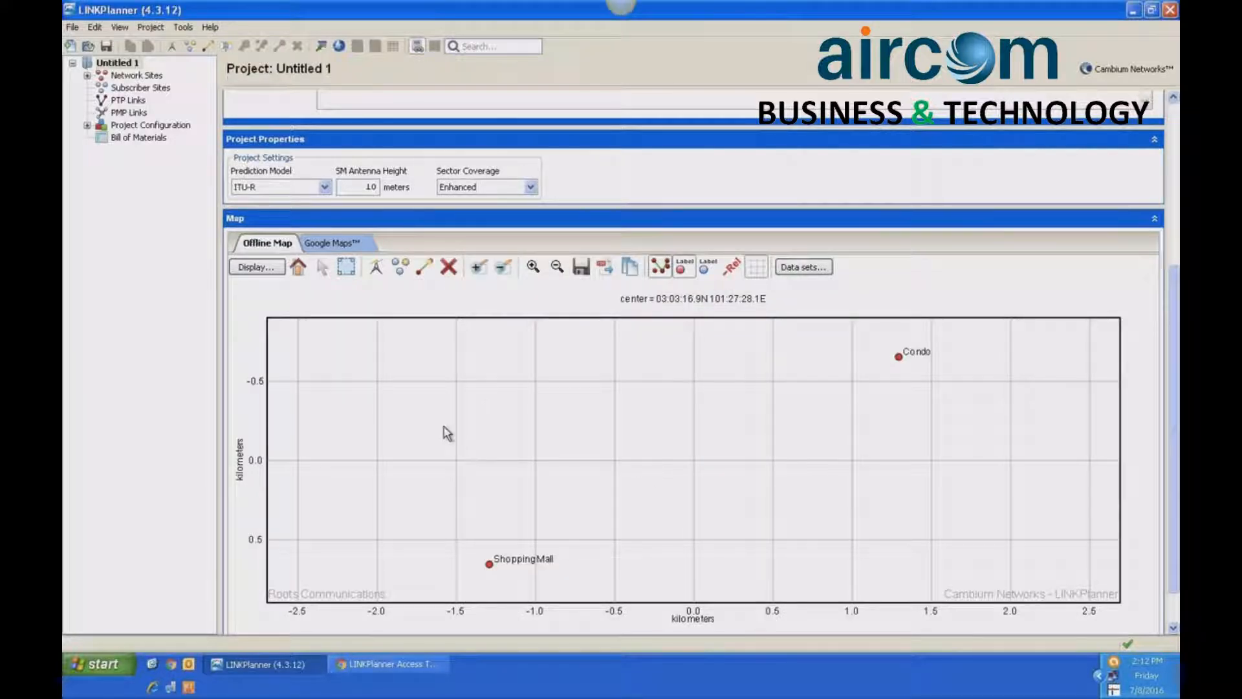
- Create a PTP link on the offline map from Shopping Mall to Condo
{"action": "left_click", "coordinate": [423, 268]}
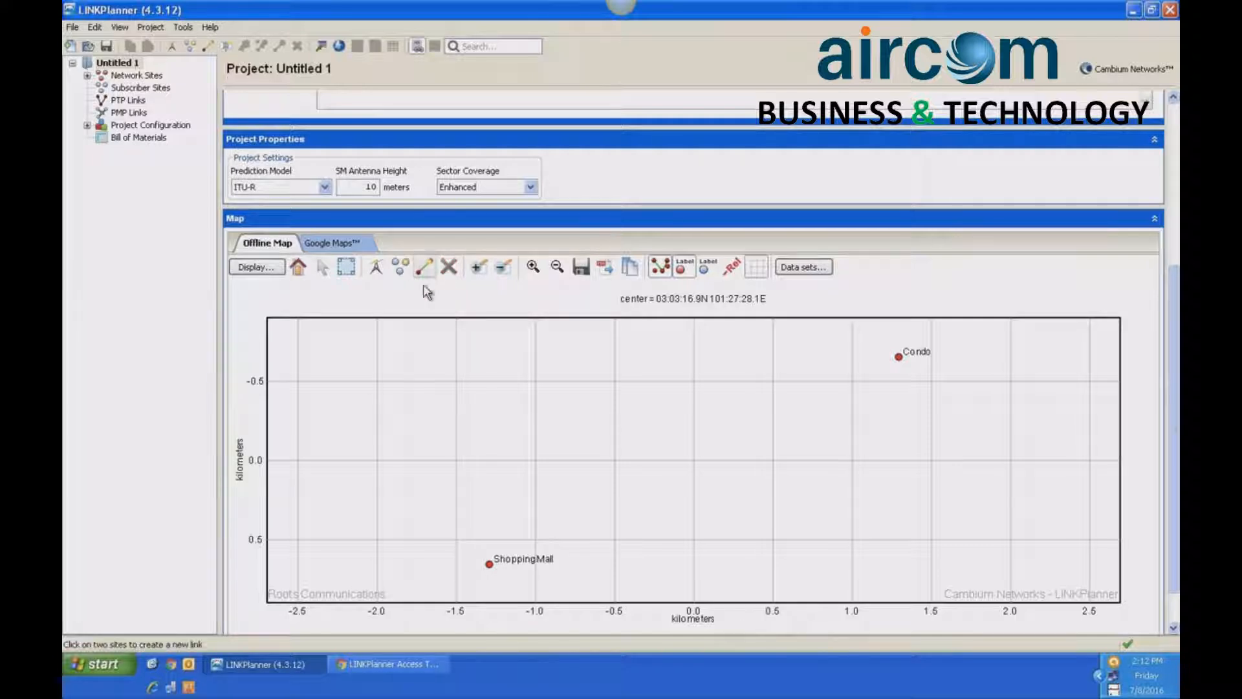
{"action": "left_click", "coordinate": [490, 564]}
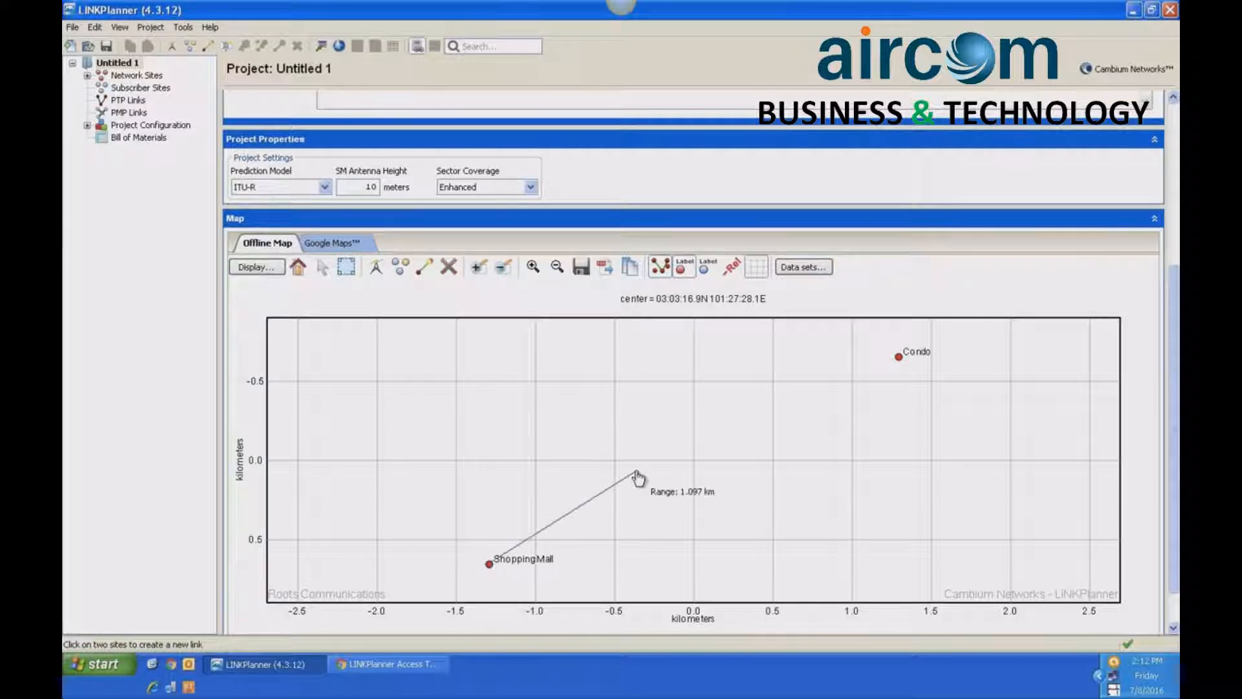
{"action": "left_click", "coordinate": [899, 360]}
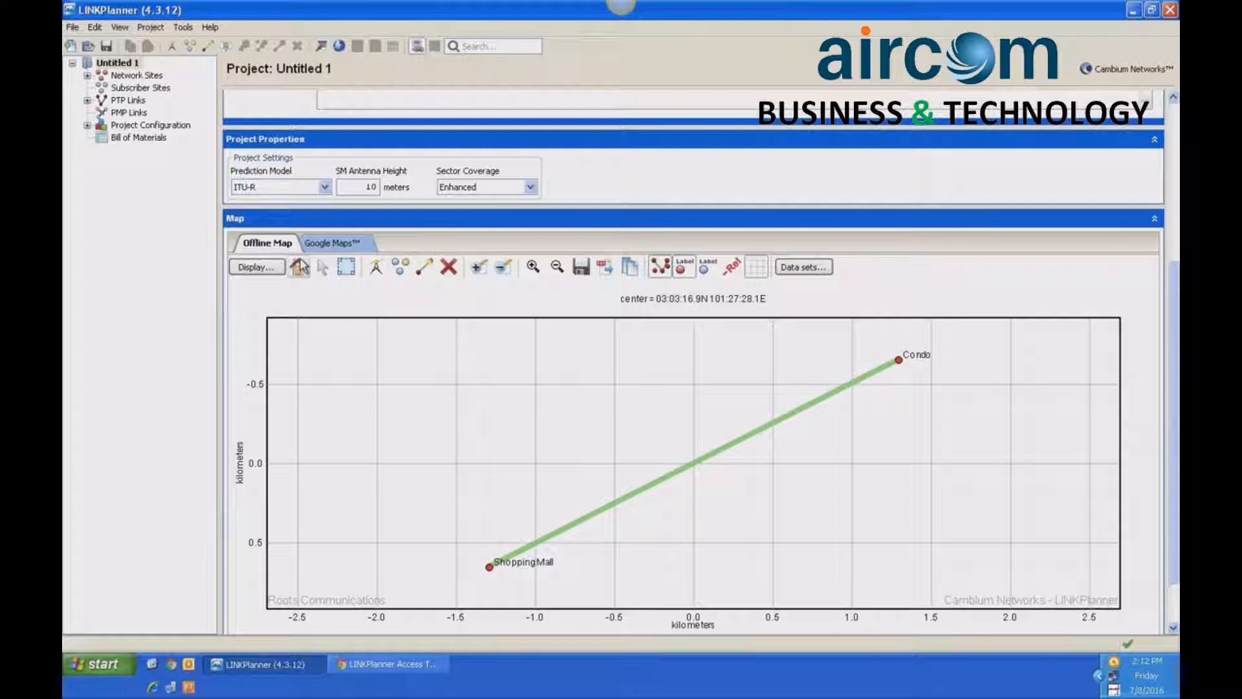
{"action": "left_click", "coordinate": [151, 27]}
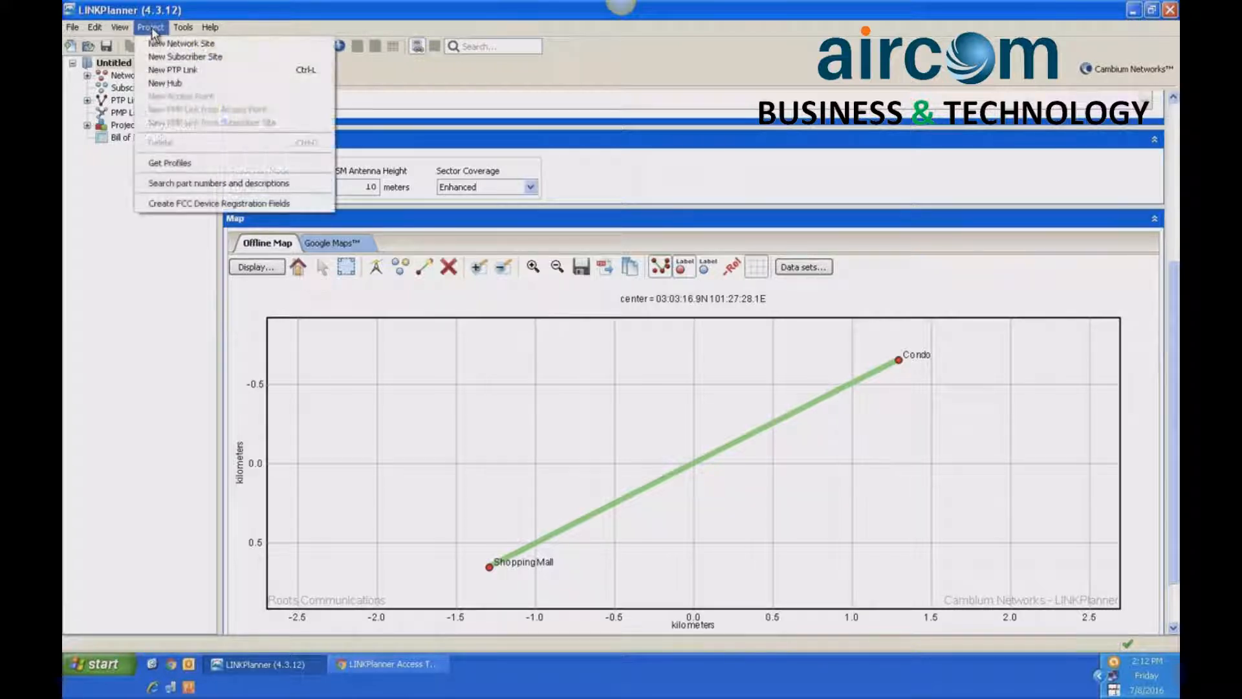
{"action": "left_click", "coordinate": [158, 70]}
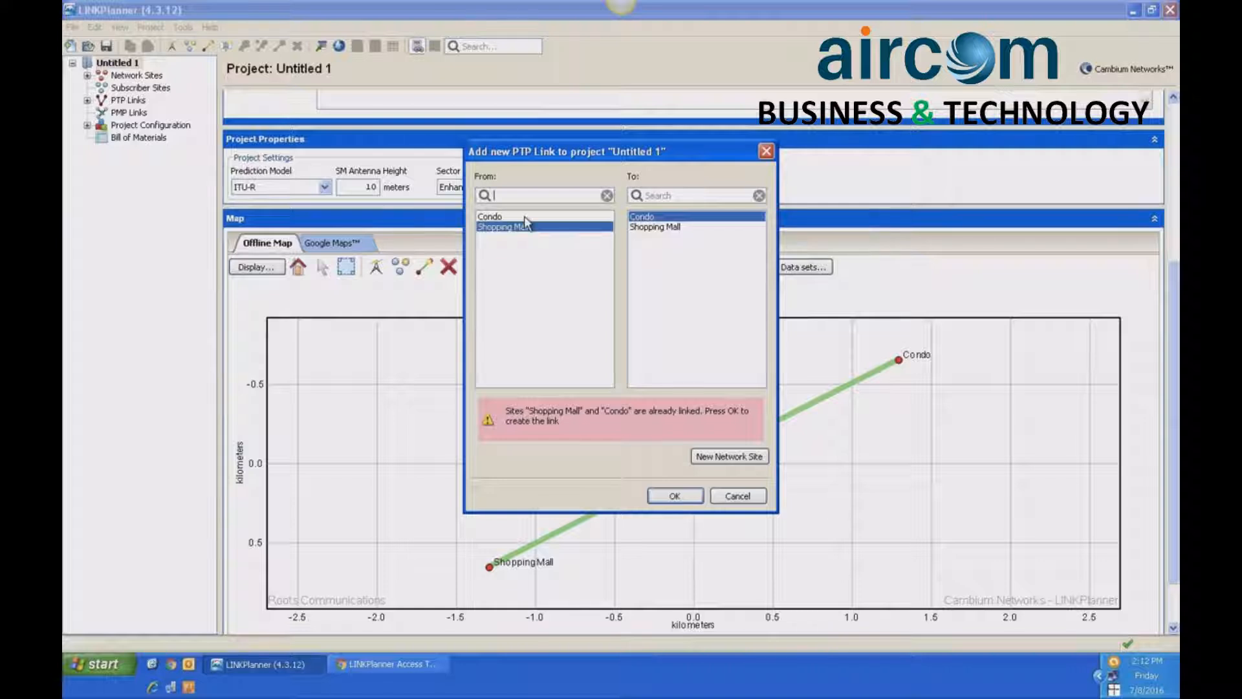
{"action": "left_click", "coordinate": [738, 495]}
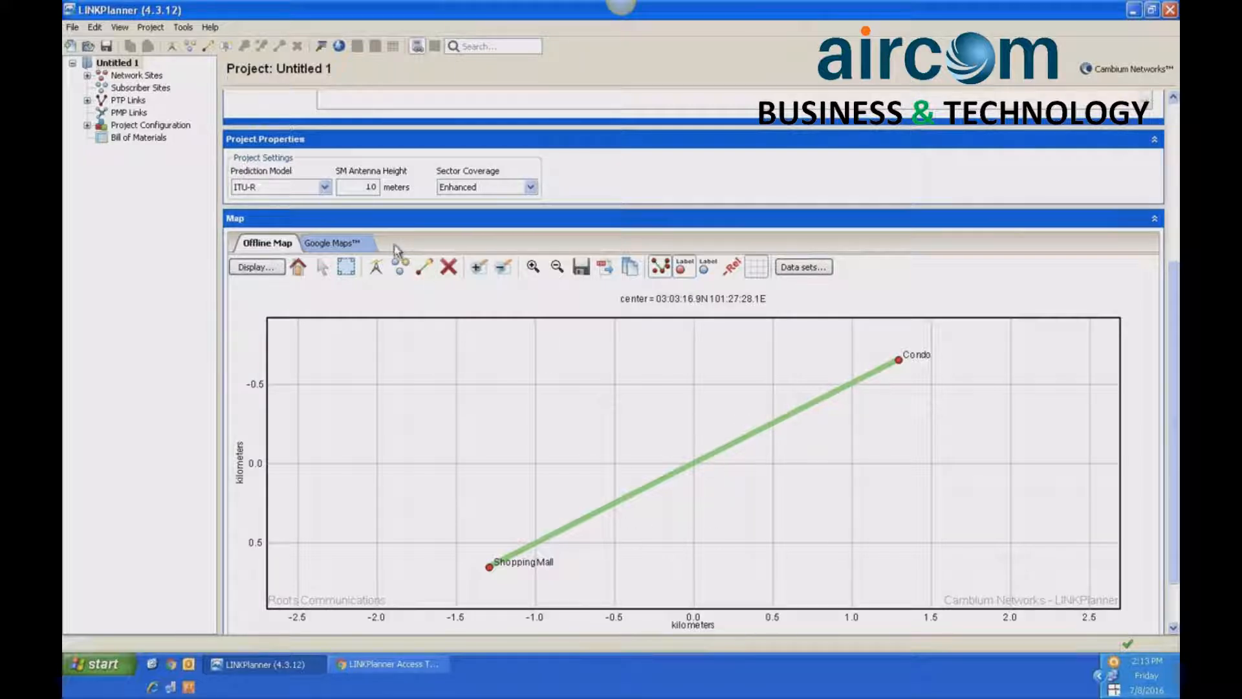
- Open the Shopping Mall to Condo PTP link and examine its equipment settings, path profile and configuration at each end
{"action": "left_click", "coordinate": [87, 100]}
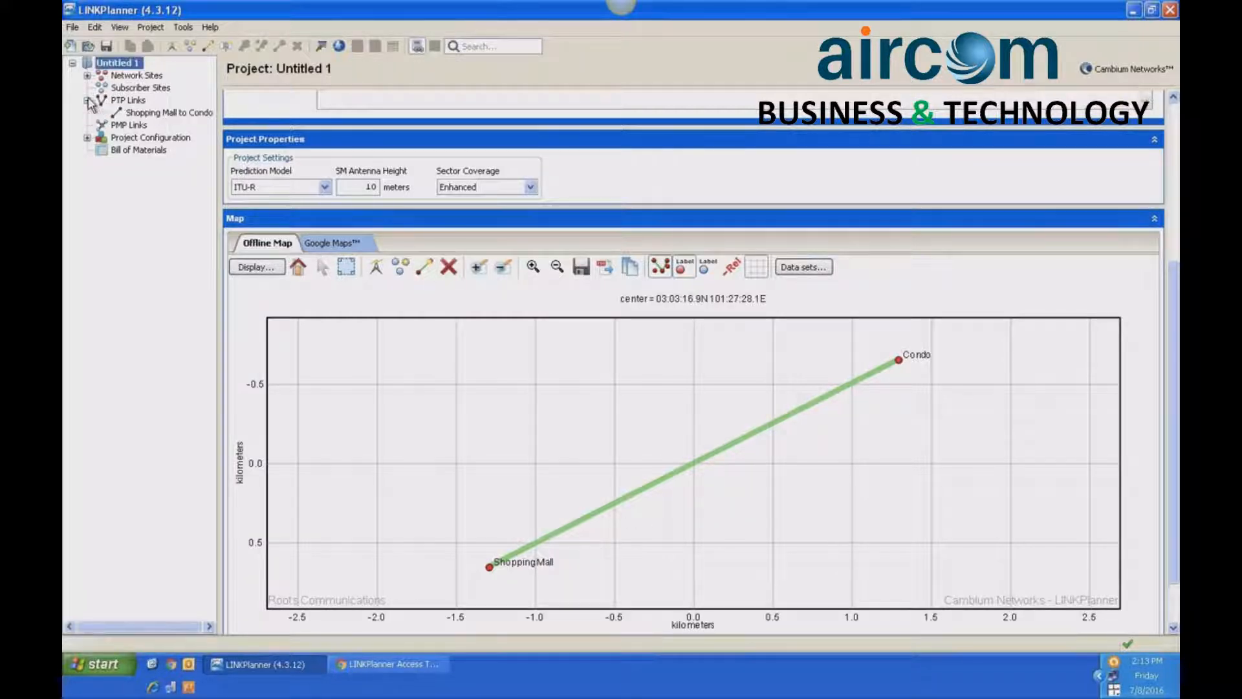
{"action": "left_click", "coordinate": [156, 113]}
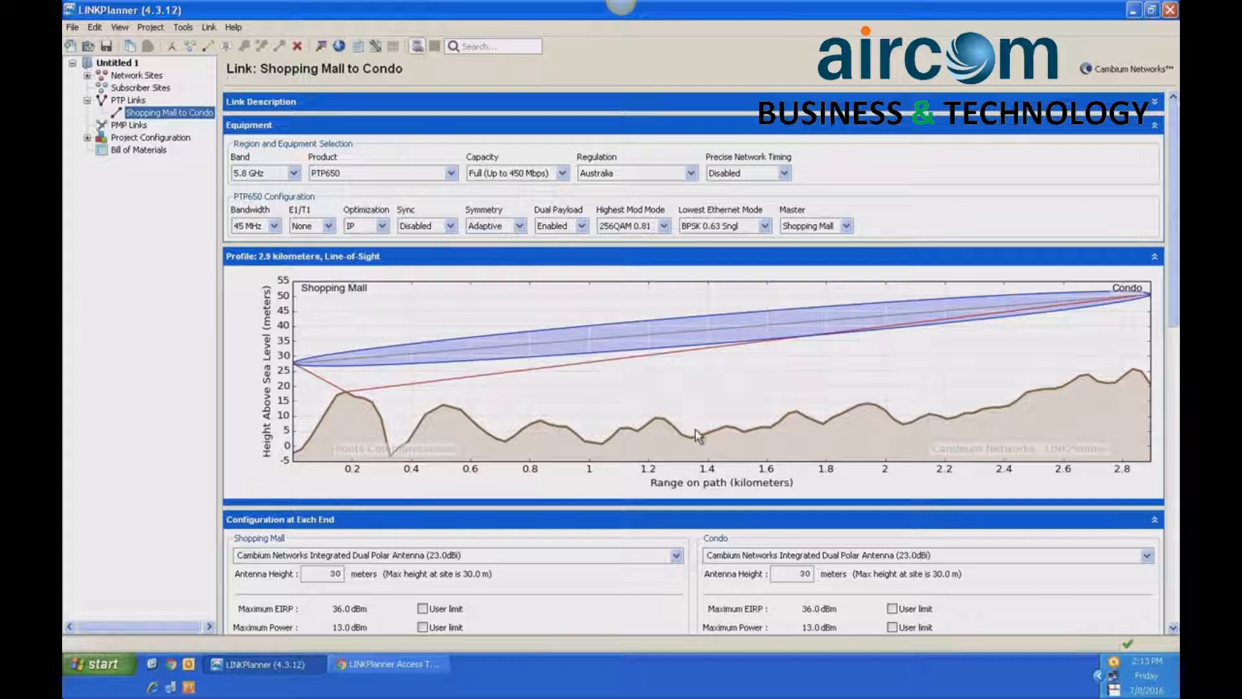
{"action": "left_click_drag", "start_coordinate": [1176, 303], "coordinate": [1176, 344]}
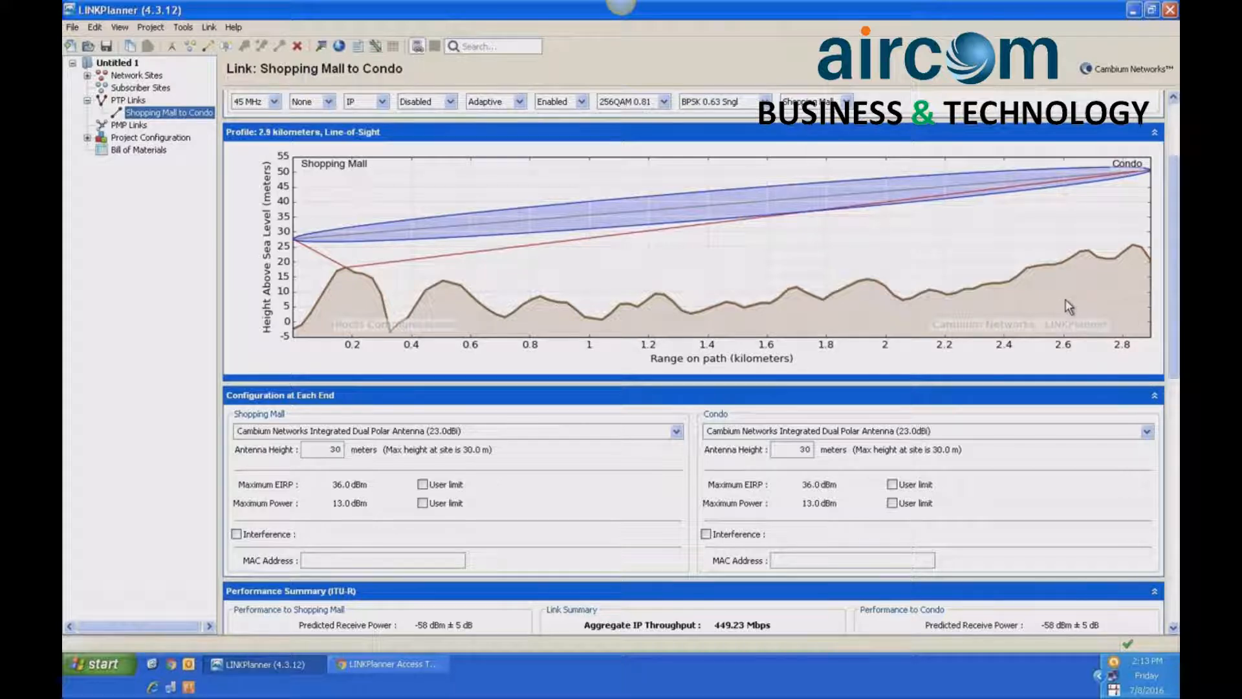
{"action": "mouse_move", "coordinate": [1176, 288]}
{"action": "left_mouse_down"}
{"action": "mouse_move", "coordinate": [1176, 257]}
{"action": "mouse_move", "coordinate": [1176, 279]}
{"action": "left_mouse_up"}
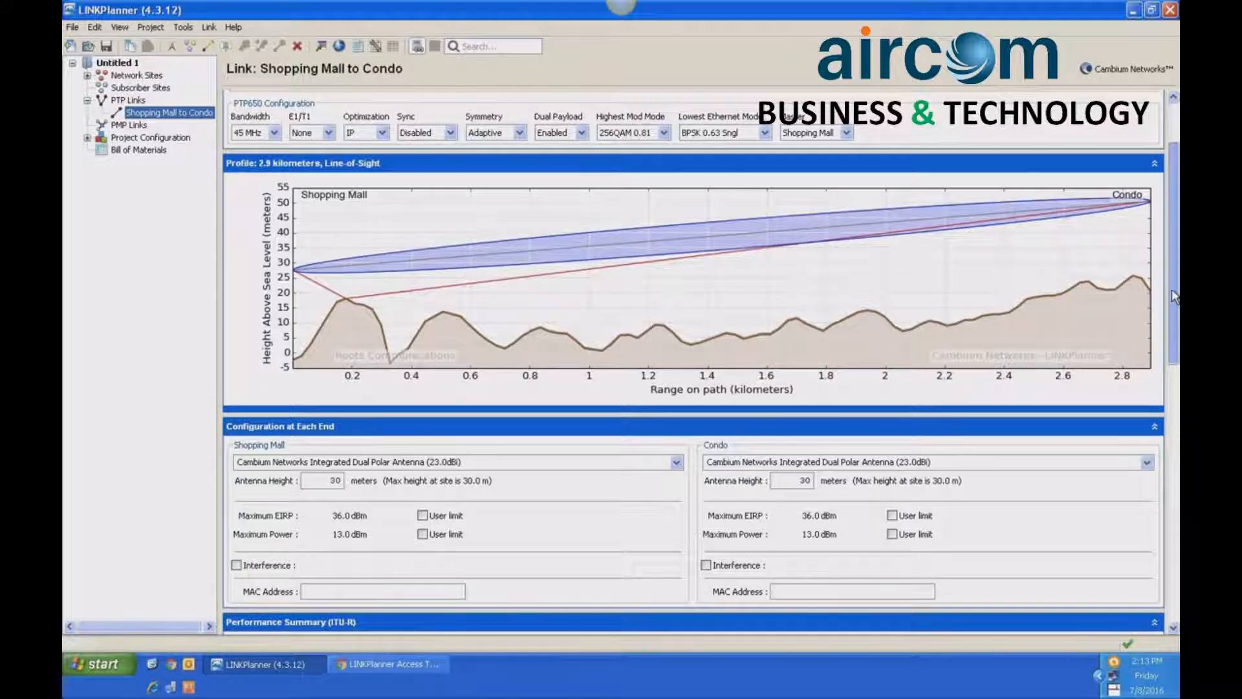
{"action": "left_click_drag", "start_coordinate": [1173, 304], "coordinate": [1173, 244]}
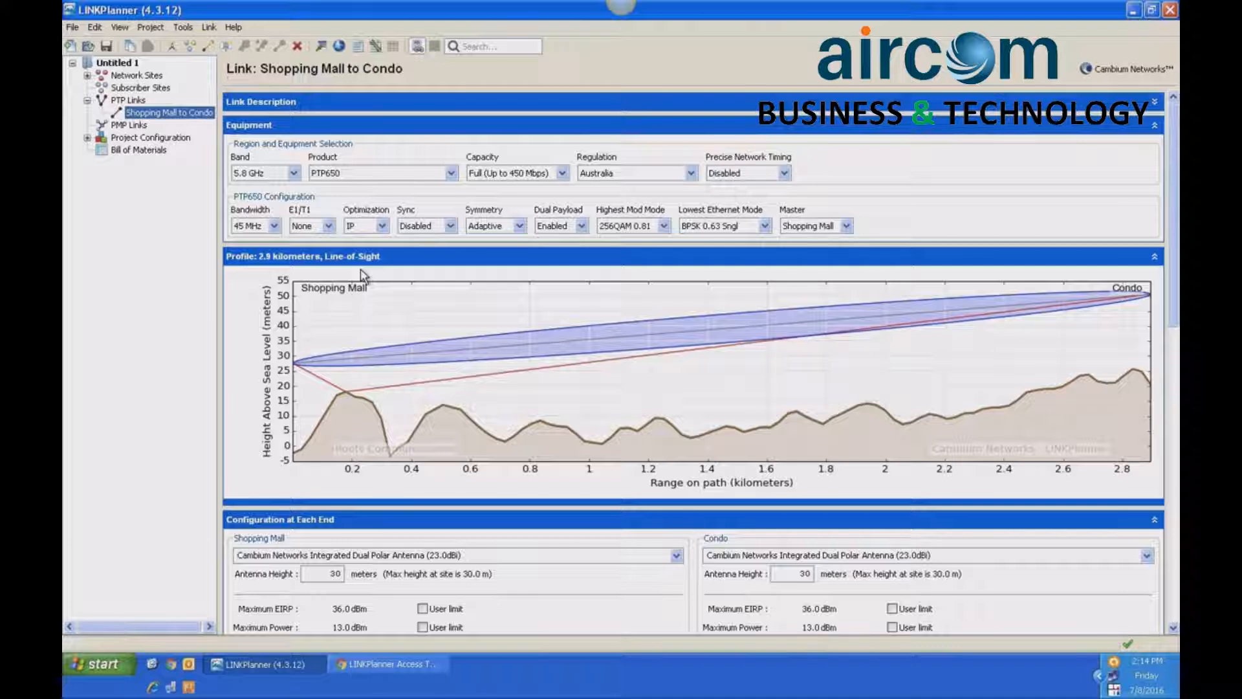
- Show the link in Google Earth and examine the area around its Shopping Mall end up close
{"action": "left_click", "coordinate": [338, 47]}
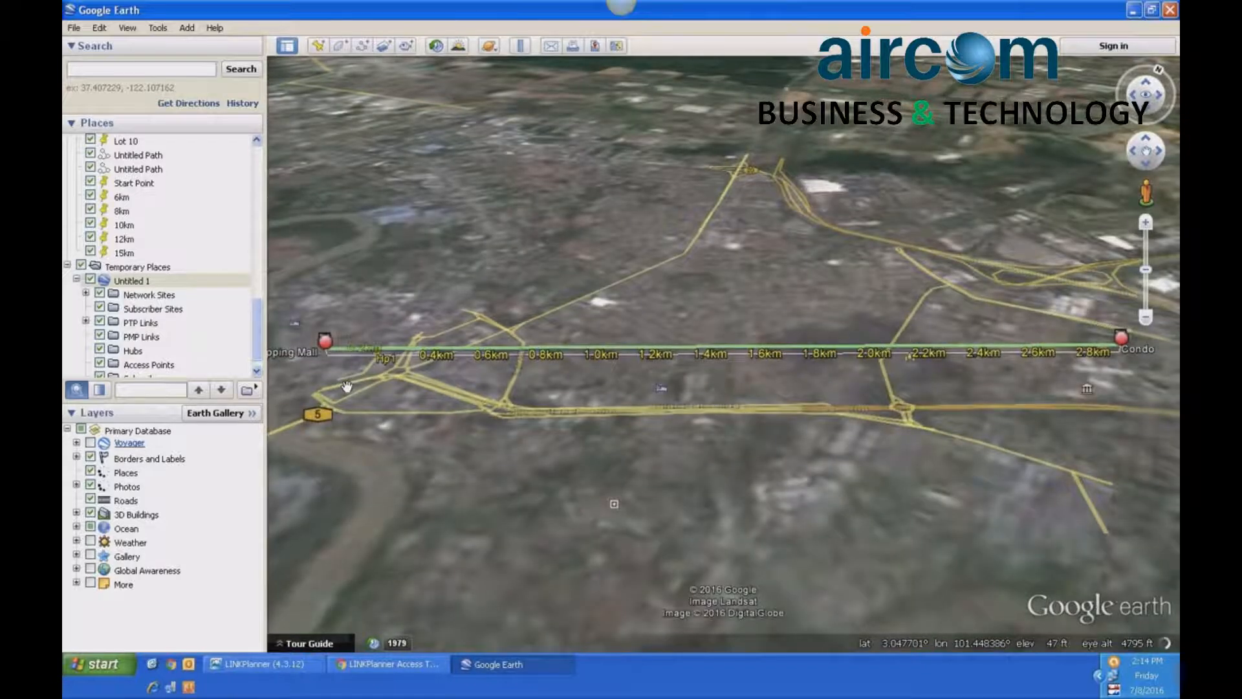
{"action": "mouse_move", "coordinate": [346, 386]}
{"action": "left_mouse_down"}
{"action": "mouse_move", "coordinate": [415, 409]}
{"action": "mouse_move", "coordinate": [469, 461]}
{"action": "mouse_move", "coordinate": [616, 460]}
{"action": "left_mouse_up"}
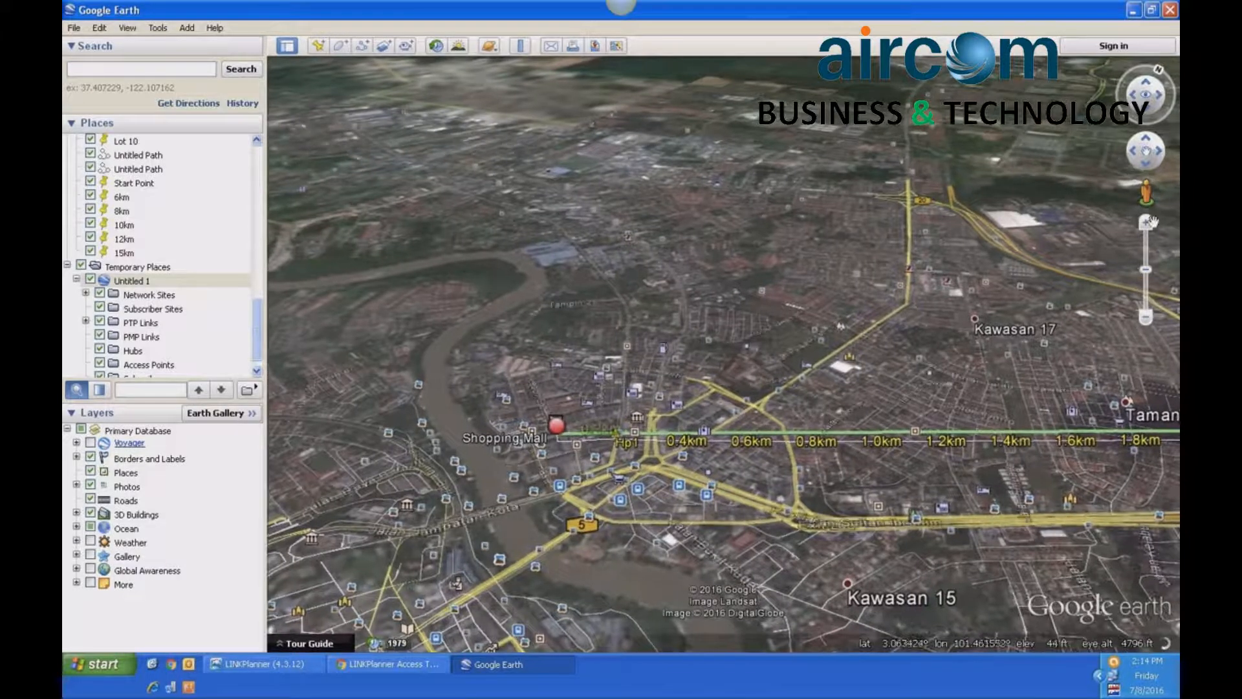
{"action": "left_click", "coordinate": [1146, 222]}
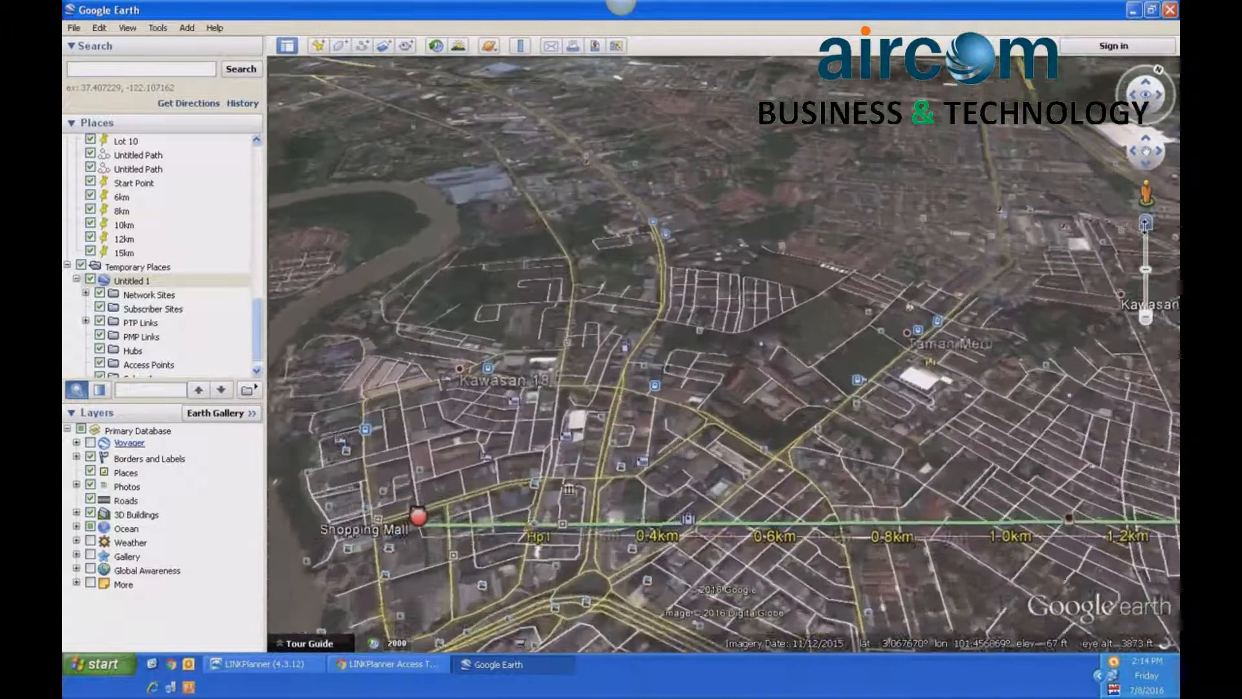
{"action": "left_click_drag", "start_coordinate": [615, 484], "coordinate": [914, 325]}
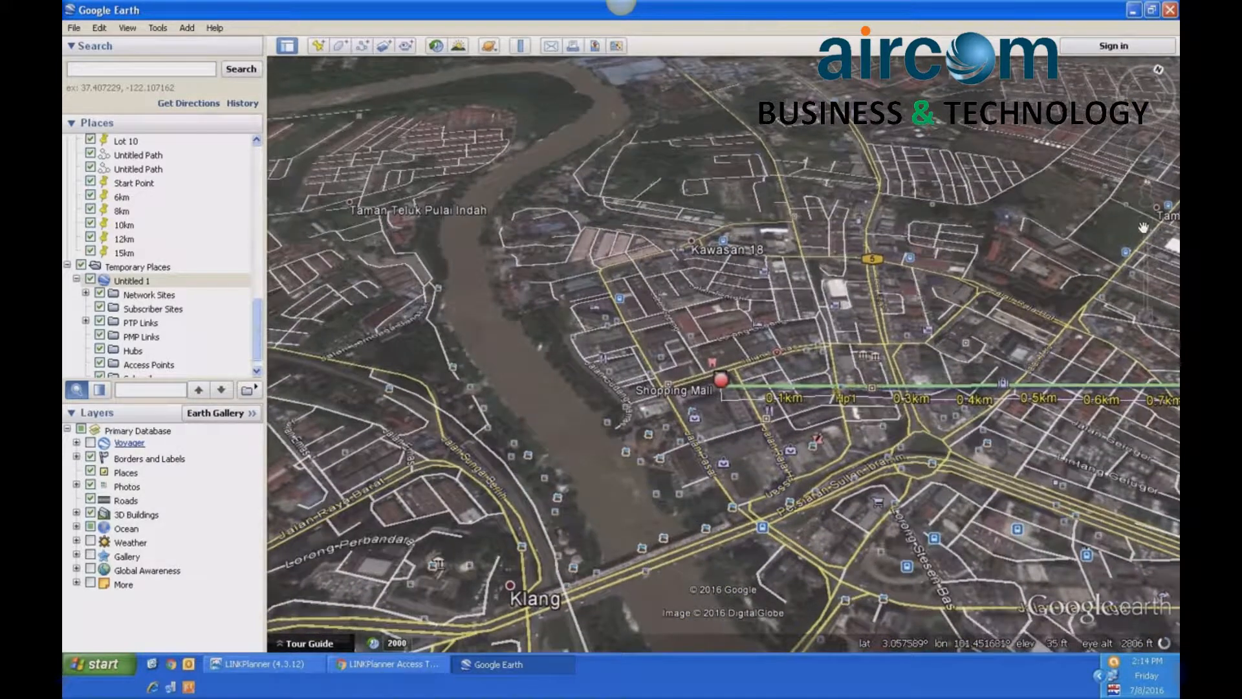
{"action": "left_click", "coordinate": [1146, 222]}
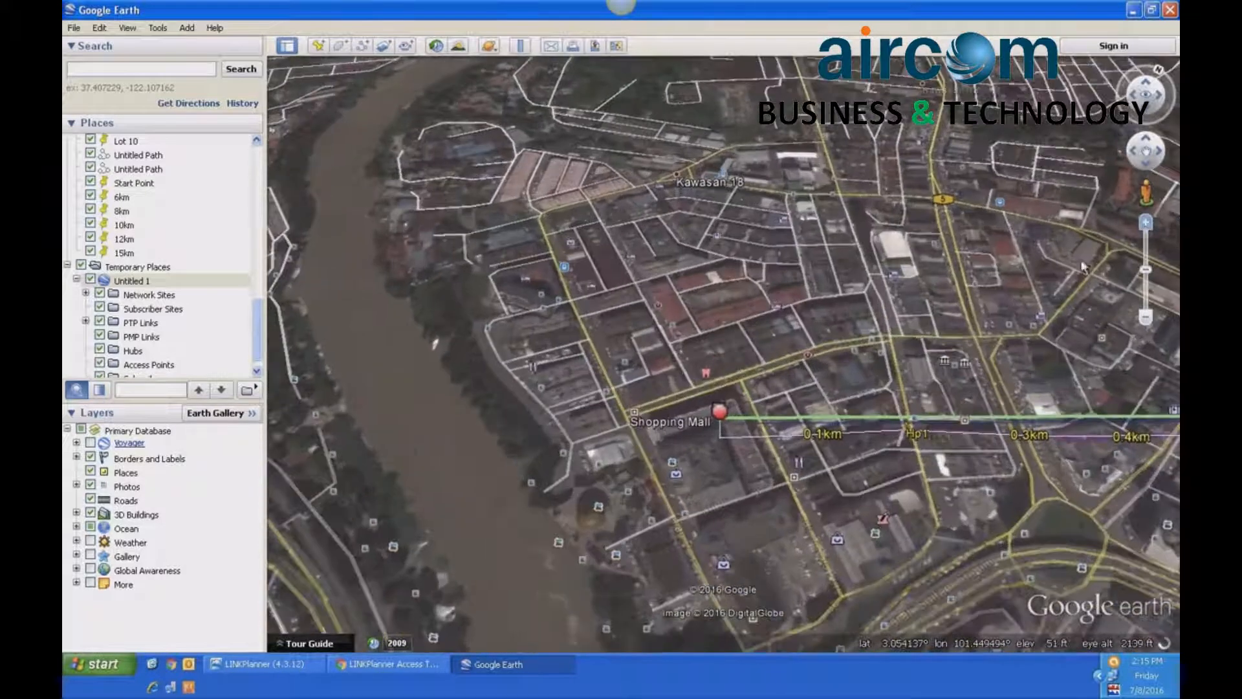
{"action": "left_click_drag", "start_coordinate": [896, 336], "coordinate": [760, 354]}
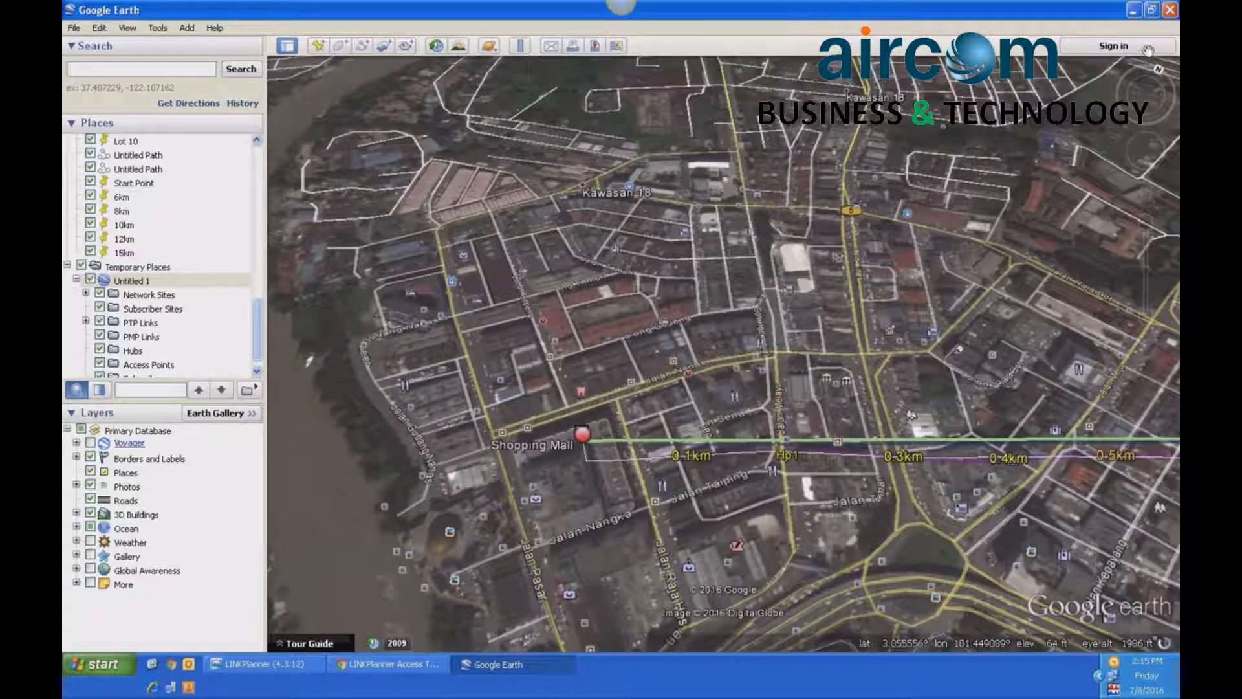
- Look along the link path from behind Shopping Mall in Google Earth and inspect the antenna position on the mall building
{"action": "mouse_move", "coordinate": [1155, 76]}
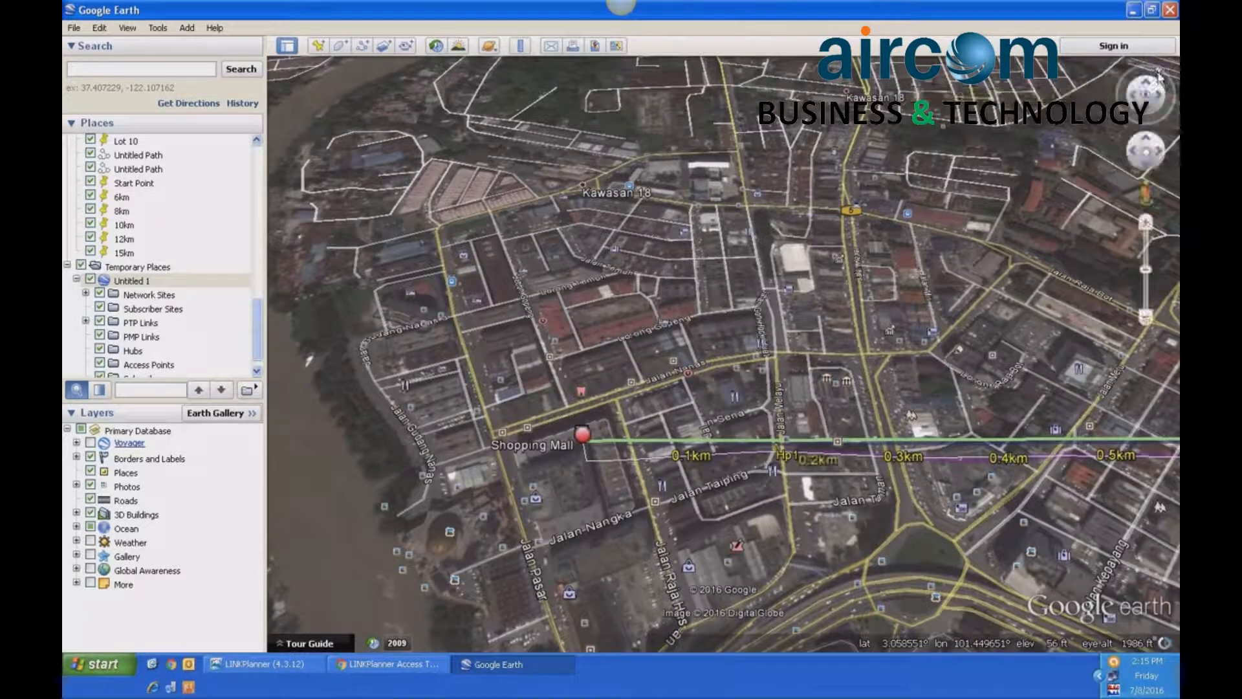
{"action": "left_click_drag", "start_coordinate": [1161, 74], "coordinate": [1145, 95]}
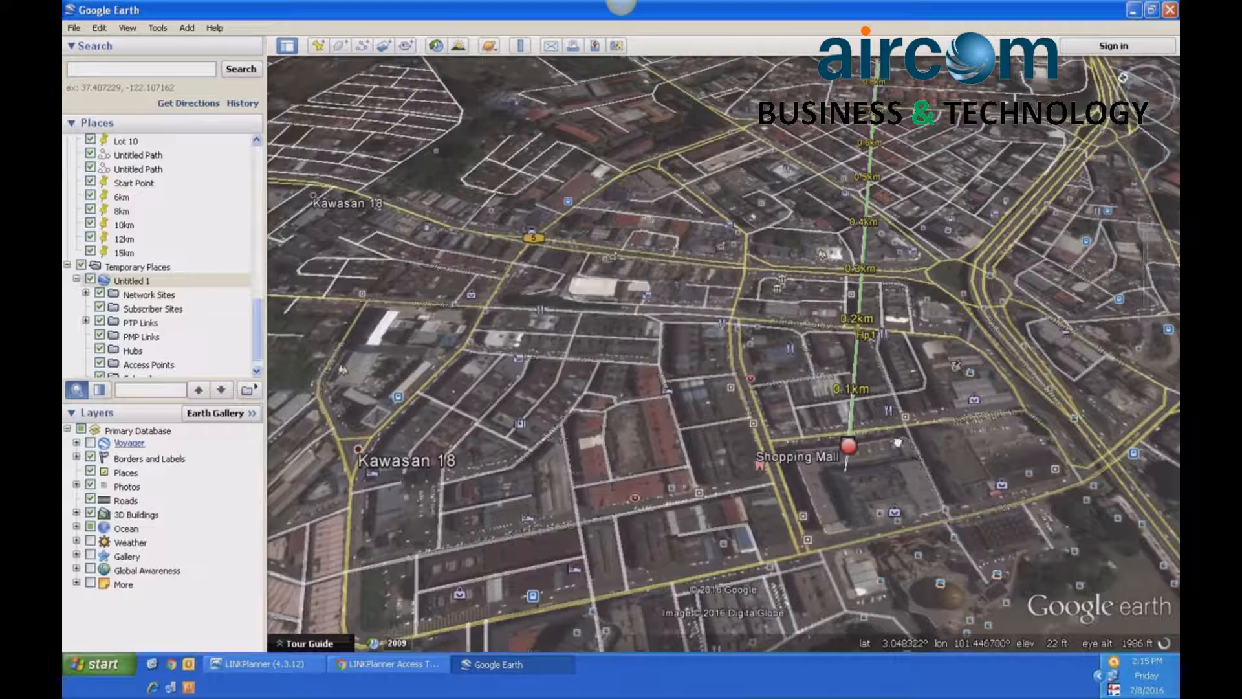
{"action": "left_click_drag", "start_coordinate": [930, 484], "coordinate": [860, 422]}
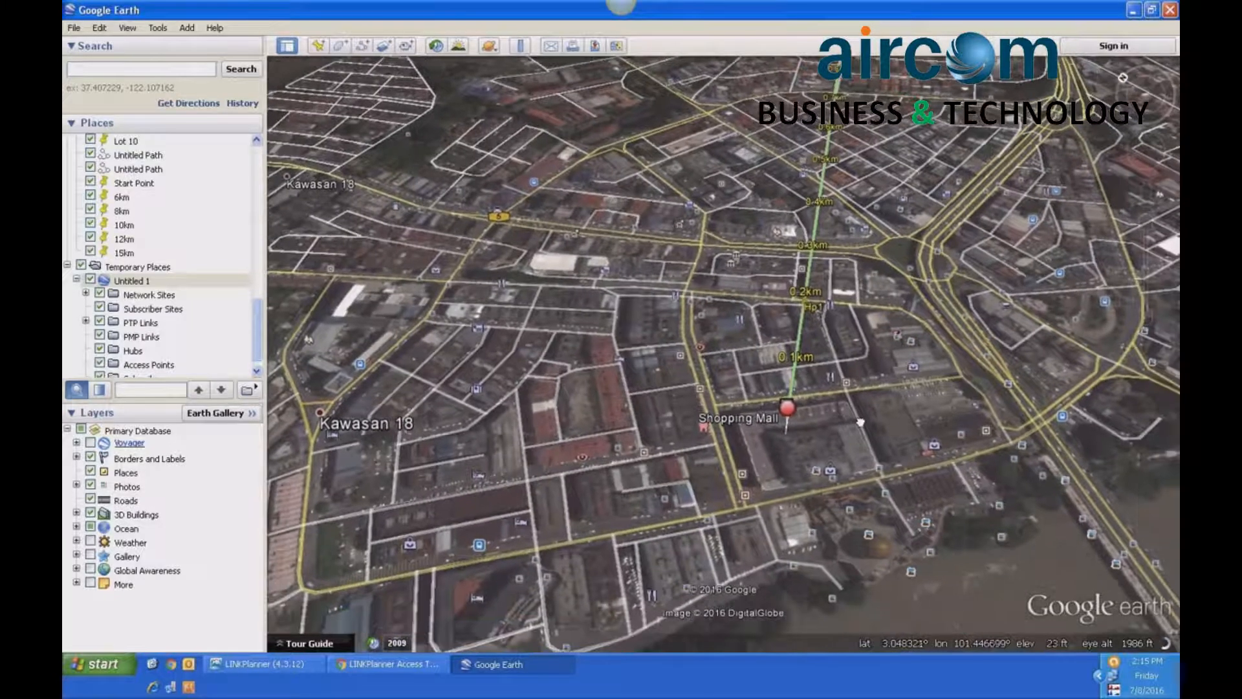
{"action": "left_click", "coordinate": [1147, 225]}
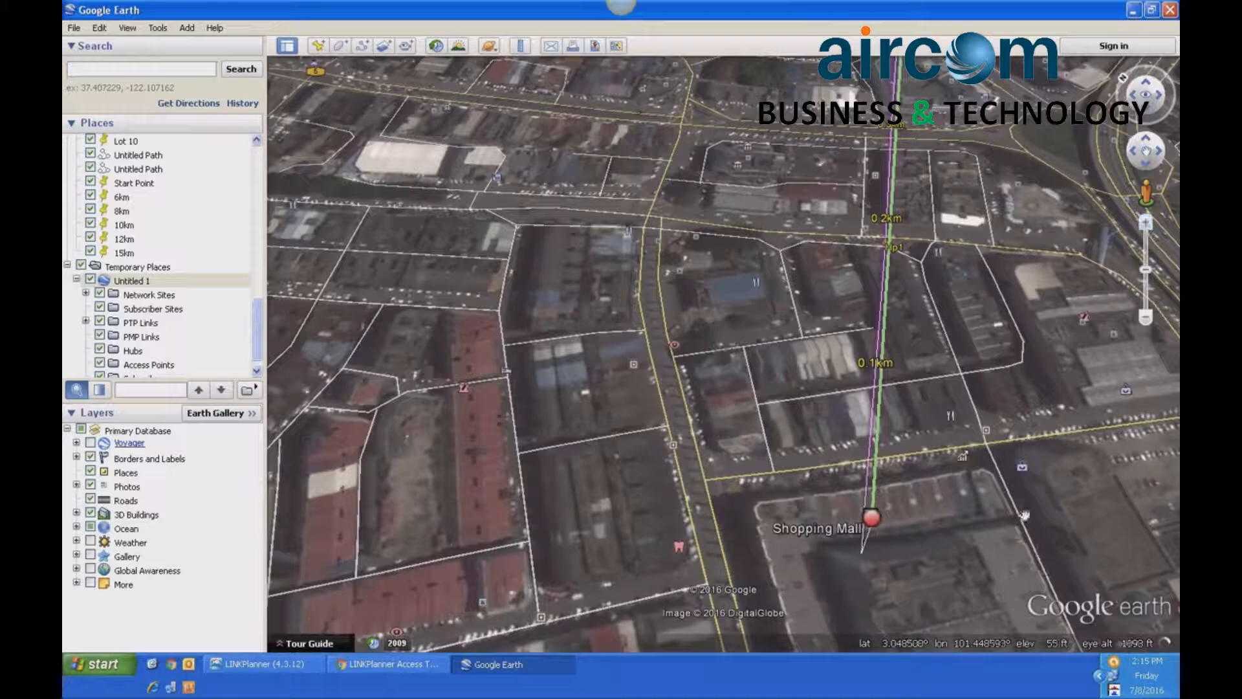
{"action": "mouse_move", "coordinate": [1024, 516]}
{"action": "left_mouse_down"}
{"action": "mouse_move", "coordinate": [1005, 510]}
{"action": "mouse_move", "coordinate": [999, 450]}
{"action": "left_mouse_up"}
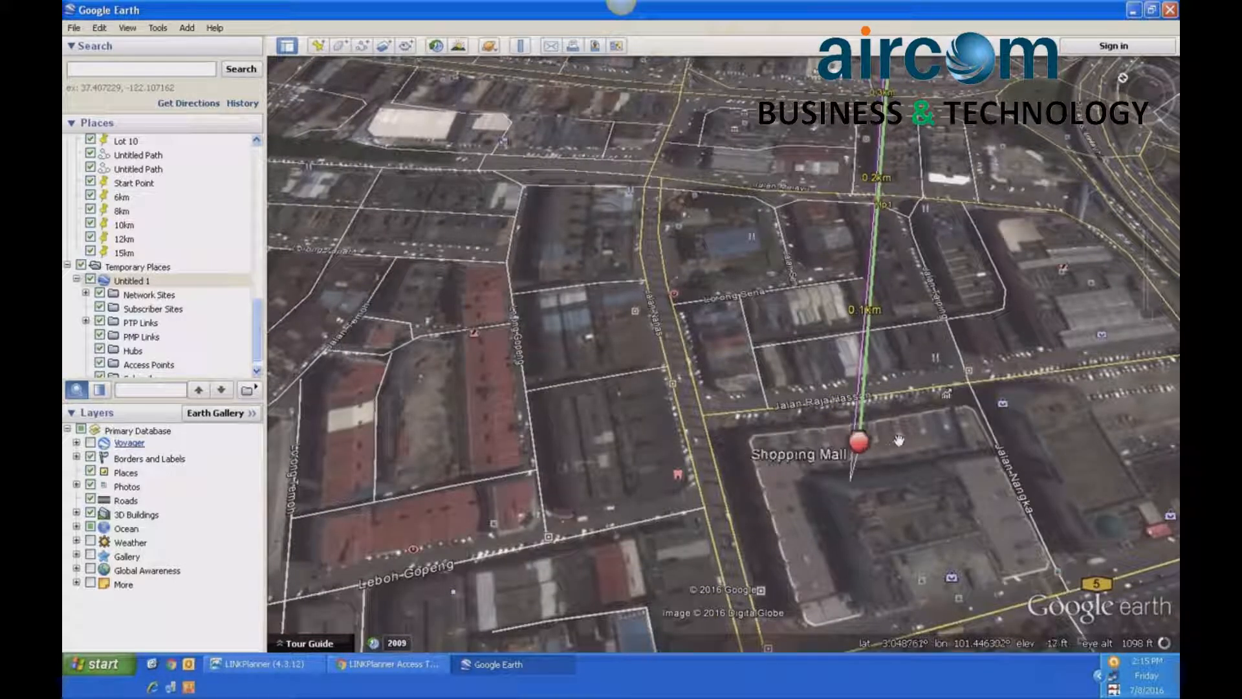
{"action": "left_click_drag", "start_coordinate": [865, 470], "coordinate": [729, 470]}
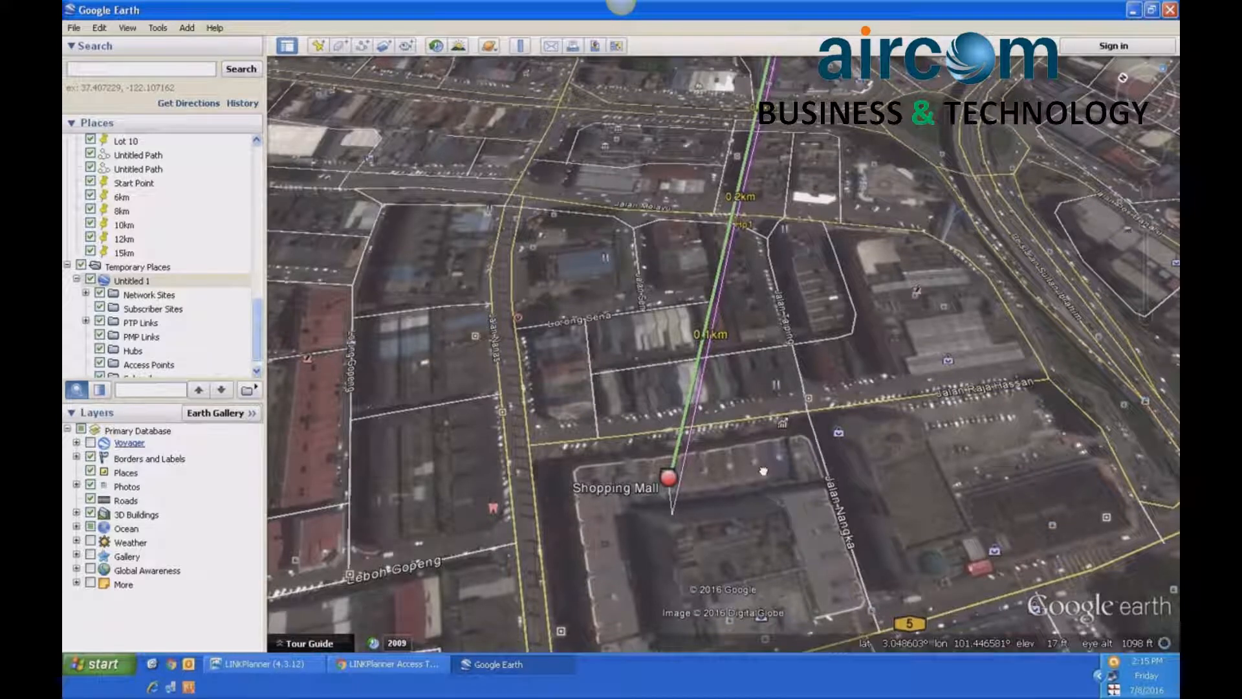
- Examine the buildings and streets under the first stretch of the link path from Shopping Mall in Google Earth
{"action": "mouse_move", "coordinate": [764, 471]}
{"action": "left_mouse_down"}
{"action": "mouse_move", "coordinate": [631, 476]}
{"action": "mouse_move", "coordinate": [894, 465]}
{"action": "mouse_move", "coordinate": [877, 466]}
{"action": "left_mouse_up"}
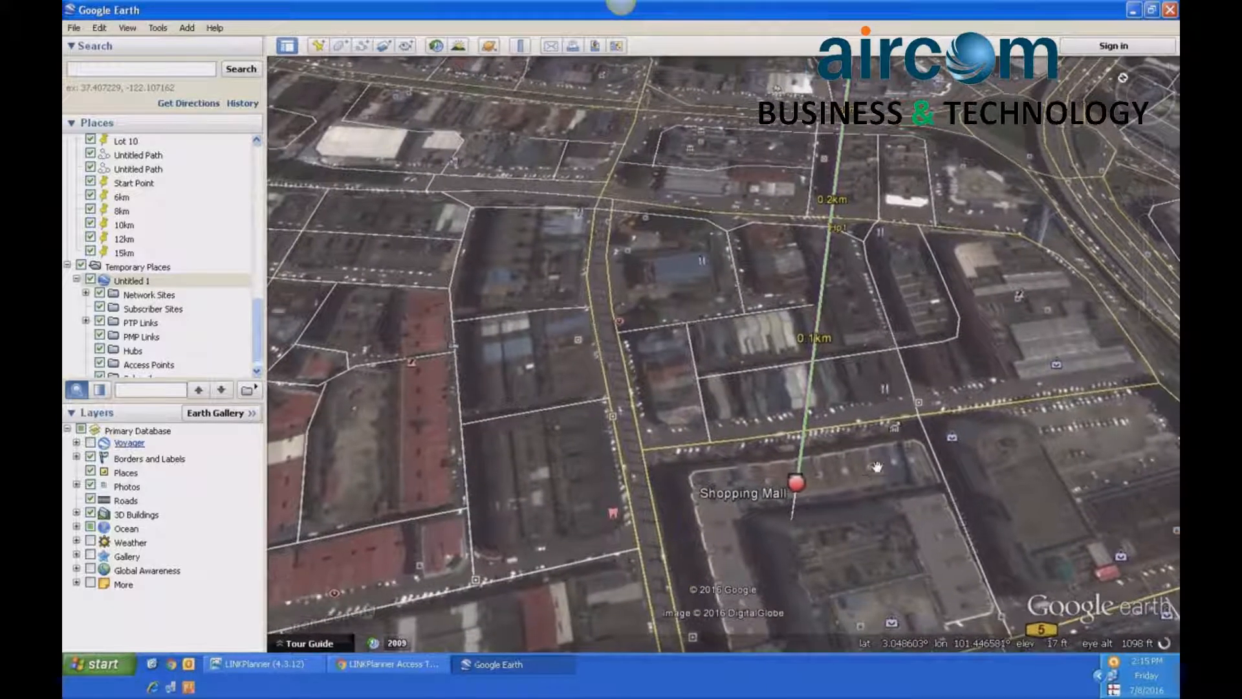
{"action": "left_click_drag", "start_coordinate": [857, 365], "coordinate": [844, 442]}
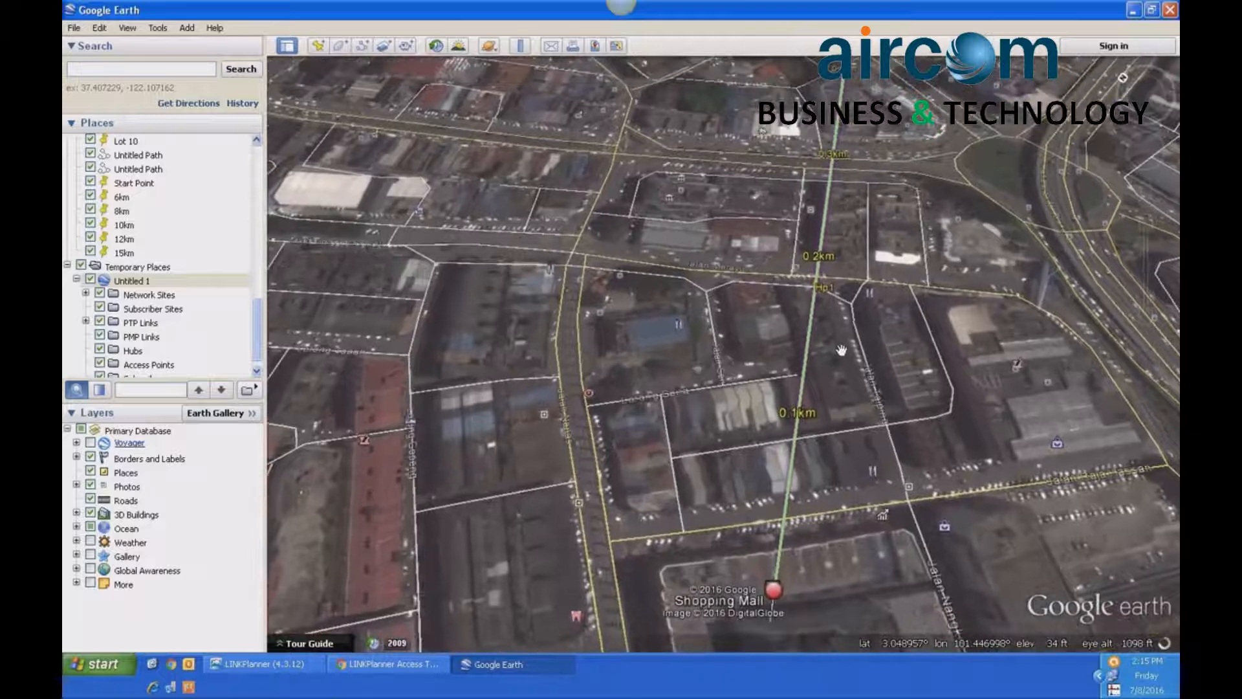
{"action": "mouse_move", "coordinate": [841, 352]}
{"action": "left_mouse_down"}
{"action": "mouse_move", "coordinate": [848, 435]}
{"action": "mouse_move", "coordinate": [859, 358]}
{"action": "left_mouse_up"}
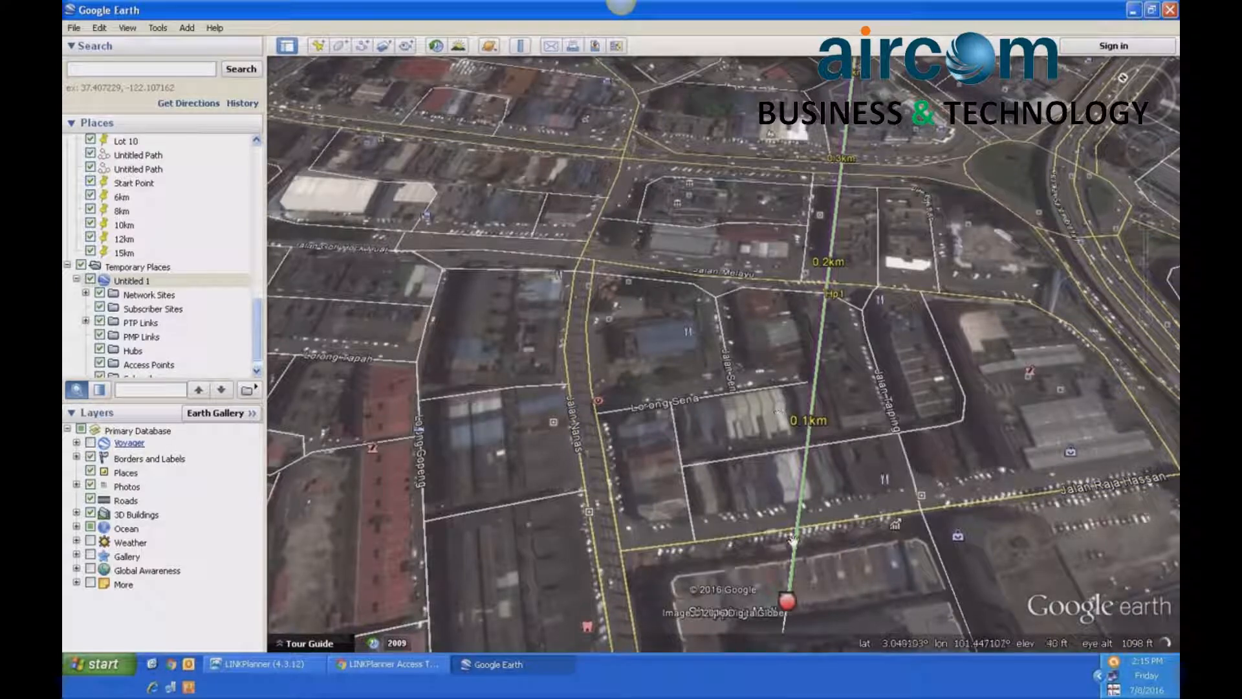
{"action": "left_click_drag", "start_coordinate": [845, 344], "coordinate": [879, 319]}
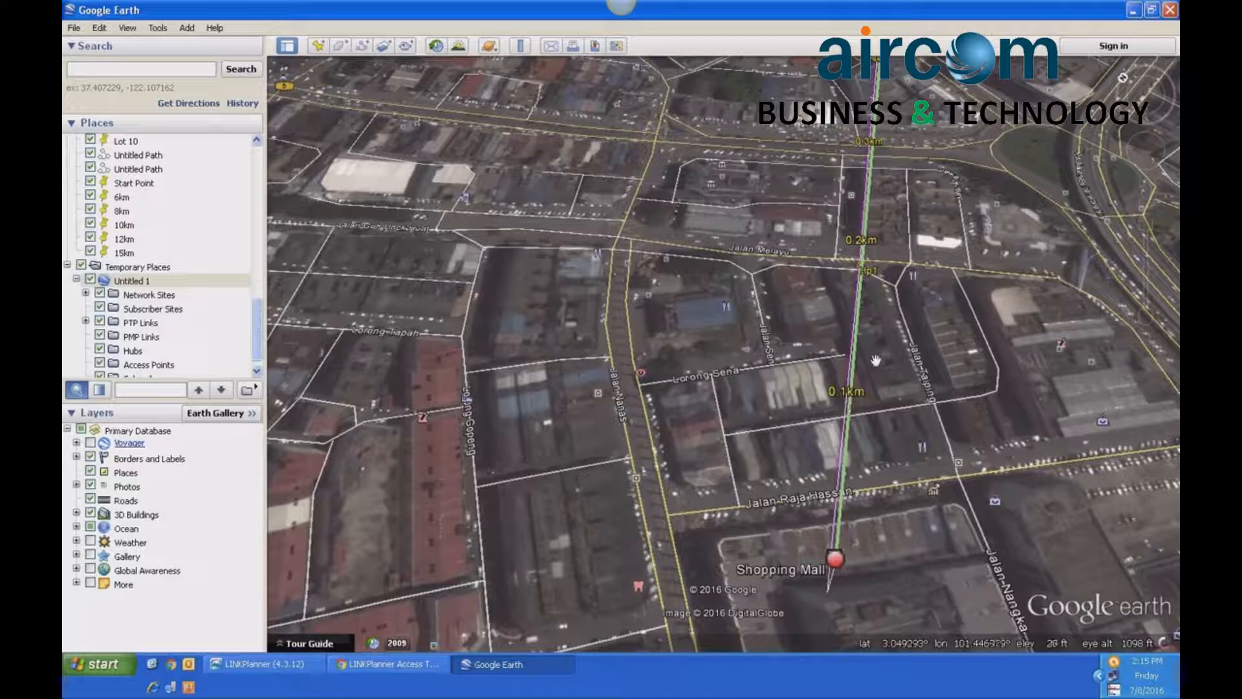
{"action": "left_click_drag", "start_coordinate": [881, 337], "coordinate": [856, 421]}
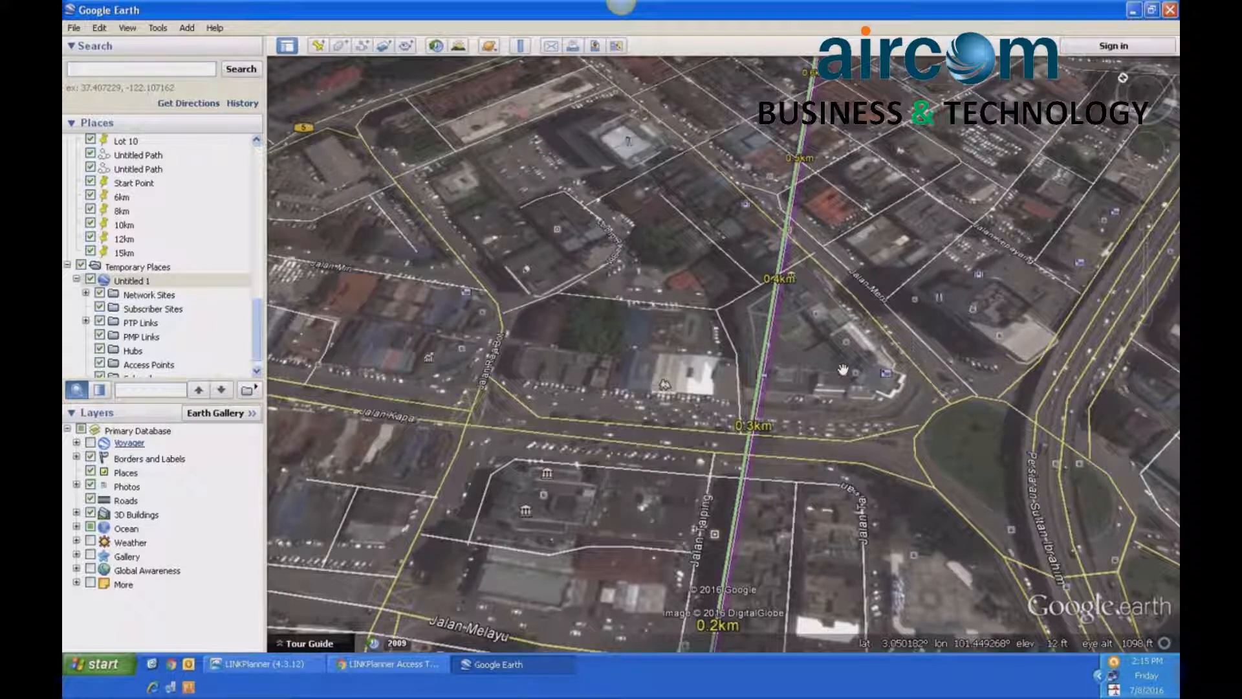
- Follow the link path towards Condo in Google Earth, from the 0.3 km mark to about the 2.7 km mark, checking for obstructions
{"action": "left_click_drag", "start_coordinate": [830, 305], "coordinate": [792, 352]}
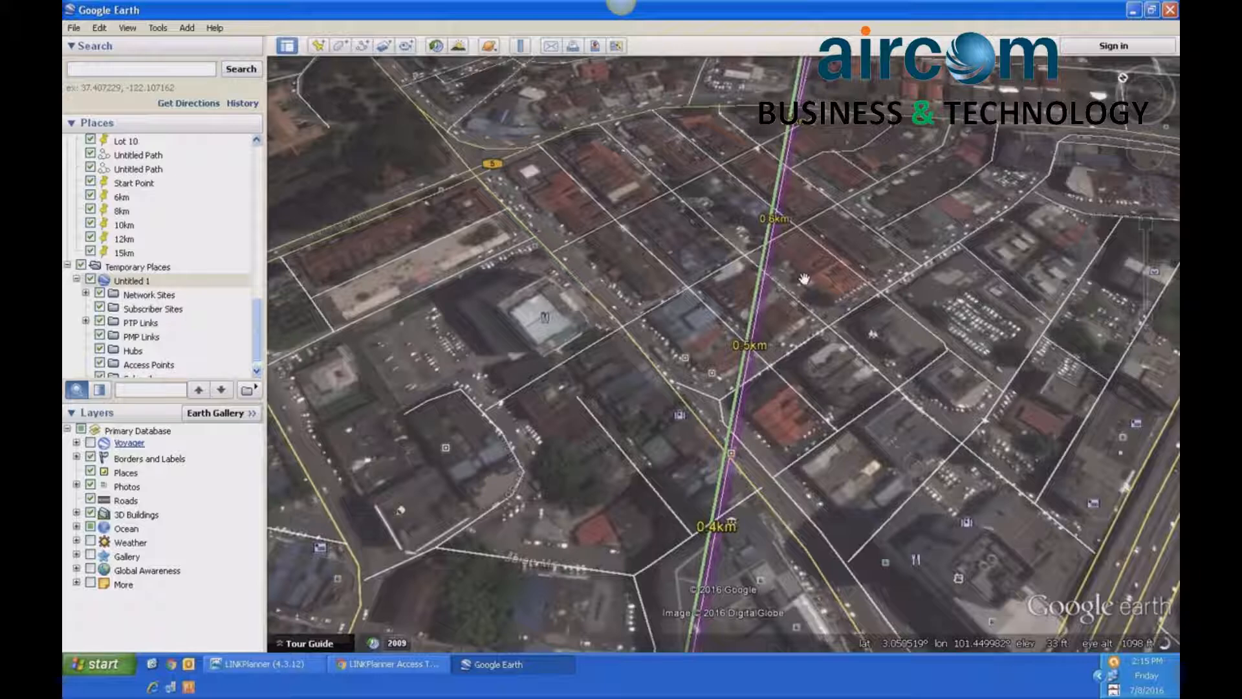
{"action": "left_click_drag", "start_coordinate": [804, 278], "coordinate": [804, 341]}
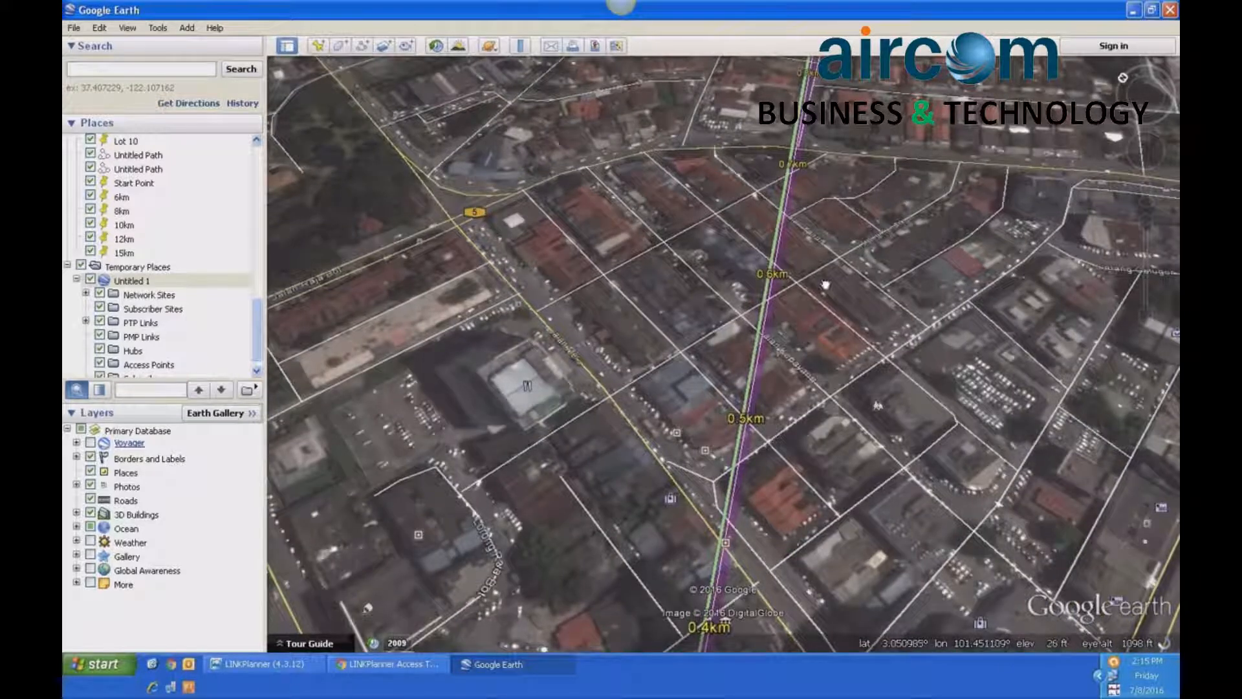
{"action": "left_click_drag", "start_coordinate": [825, 285], "coordinate": [816, 314]}
{"action": "left_click_drag", "start_coordinate": [822, 266], "coordinate": [801, 389]}
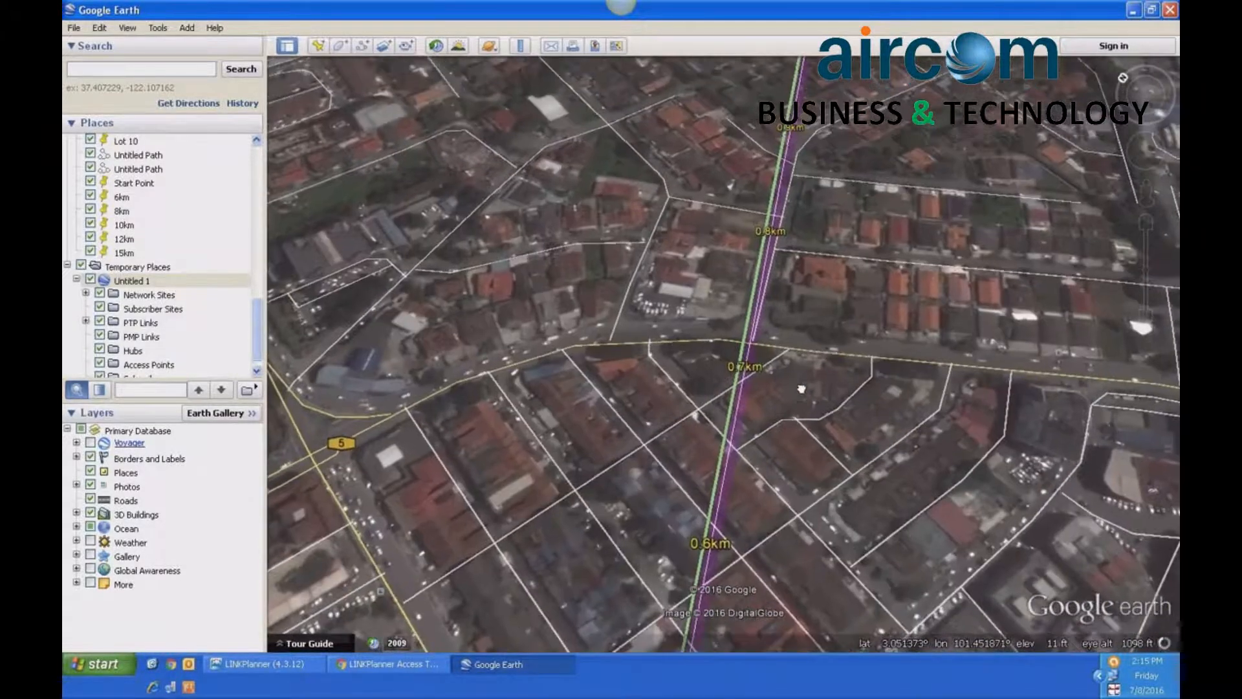
{"action": "left_click_drag", "start_coordinate": [805, 267], "coordinate": [801, 413]}
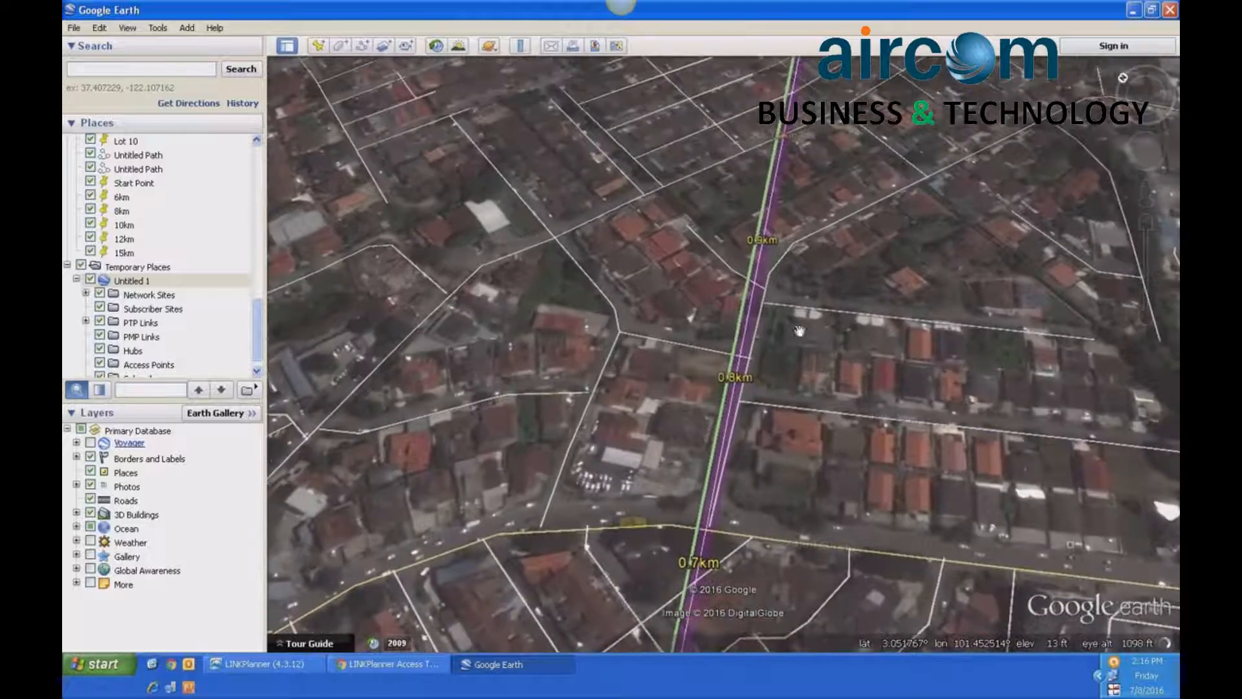
{"action": "left_click_drag", "start_coordinate": [811, 248], "coordinate": [788, 440]}
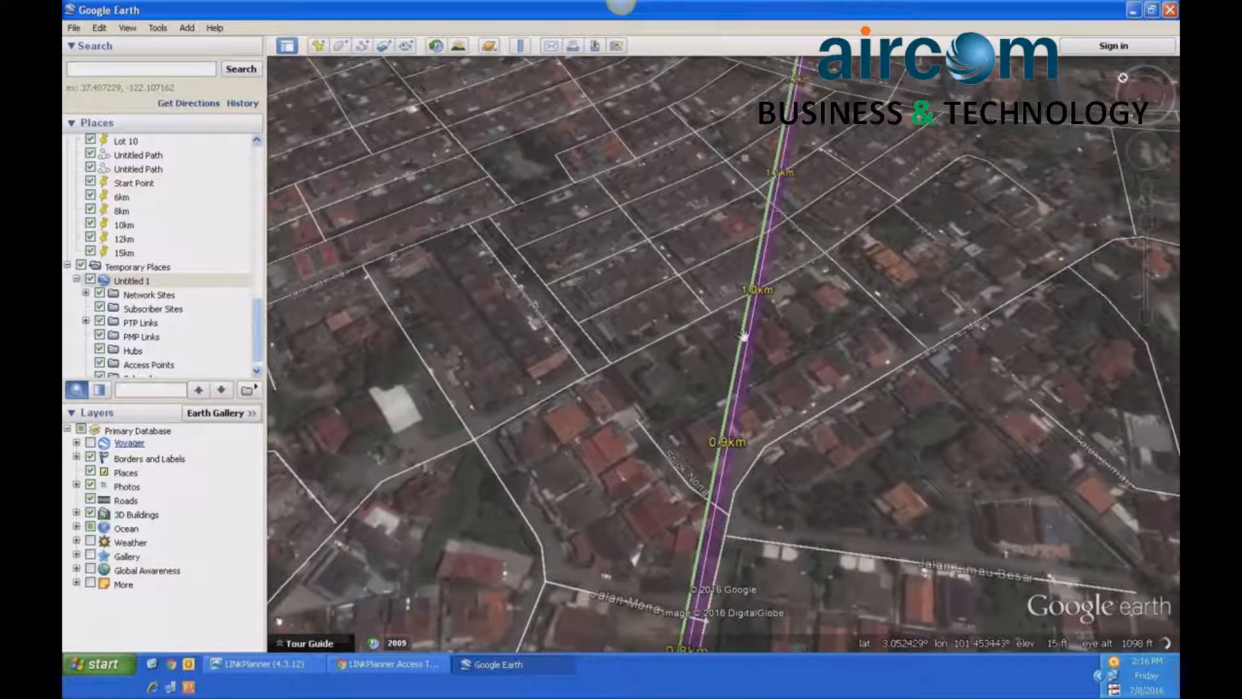
{"action": "left_click_drag", "start_coordinate": [839, 223], "coordinate": [826, 427]}
{"action": "left_click_drag", "start_coordinate": [826, 251], "coordinate": [815, 363]}
{"action": "left_click_drag", "start_coordinate": [821, 276], "coordinate": [810, 440]}
{"action": "left_click_drag", "start_coordinate": [820, 213], "coordinate": [818, 446]}
{"action": "left_click_drag", "start_coordinate": [812, 206], "coordinate": [809, 355]}
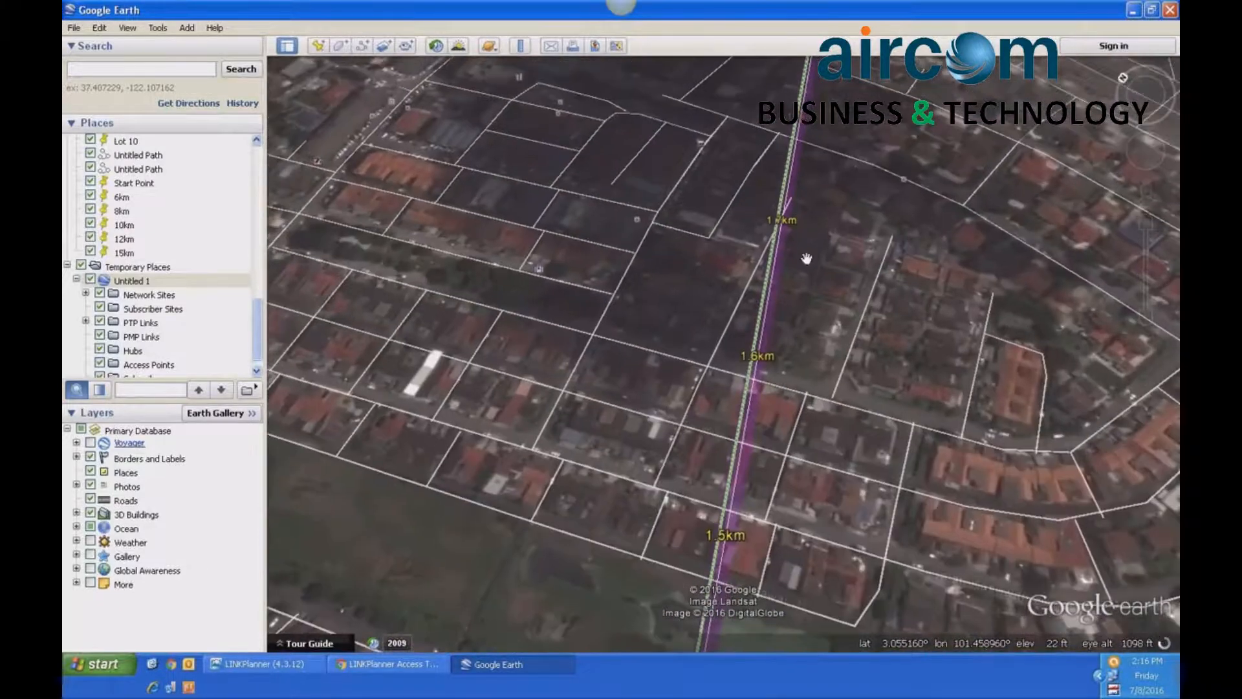
{"action": "left_click_drag", "start_coordinate": [798, 274], "coordinate": [770, 495]}
{"action": "left_click_drag", "start_coordinate": [812, 277], "coordinate": [785, 488]}
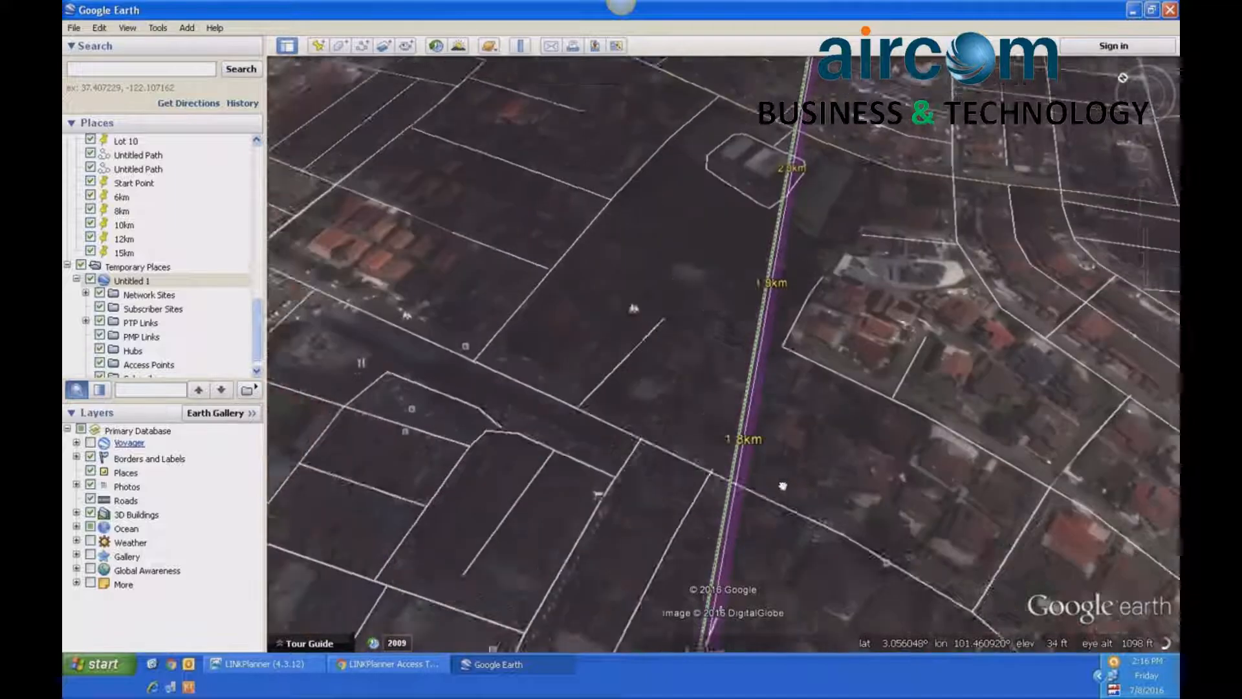
{"action": "left_click_drag", "start_coordinate": [782, 380], "coordinate": [760, 507]}
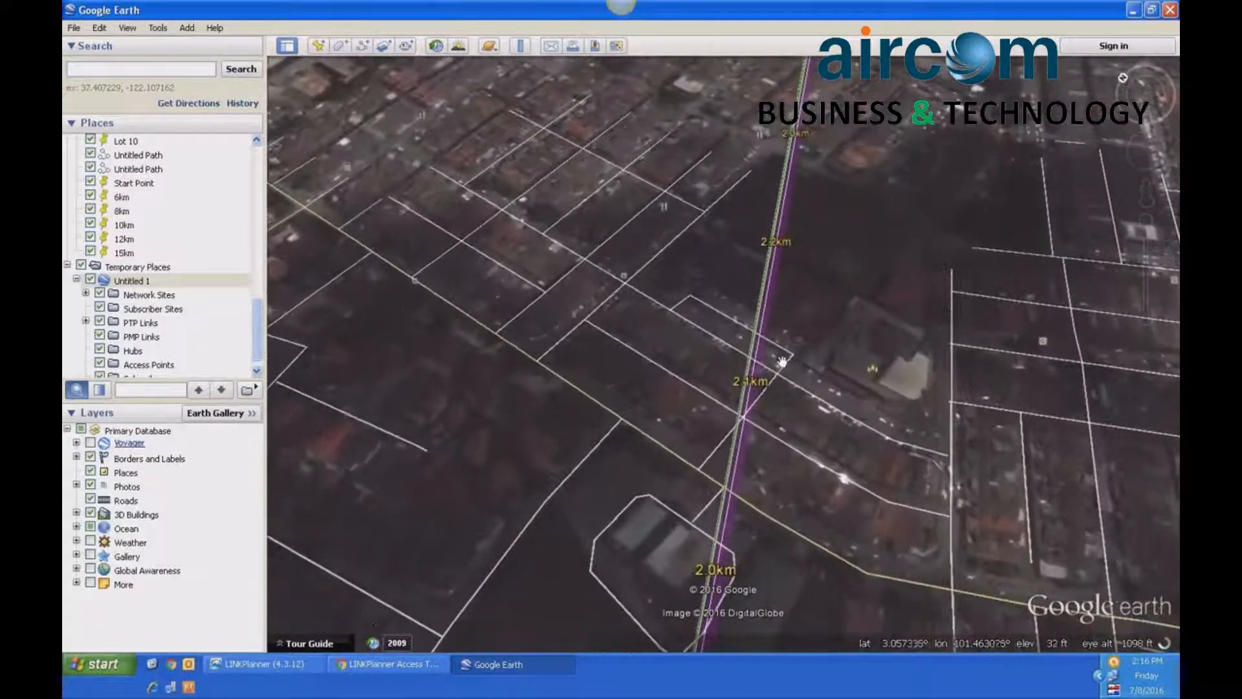
{"action": "left_click_drag", "start_coordinate": [782, 360], "coordinate": [784, 196]}
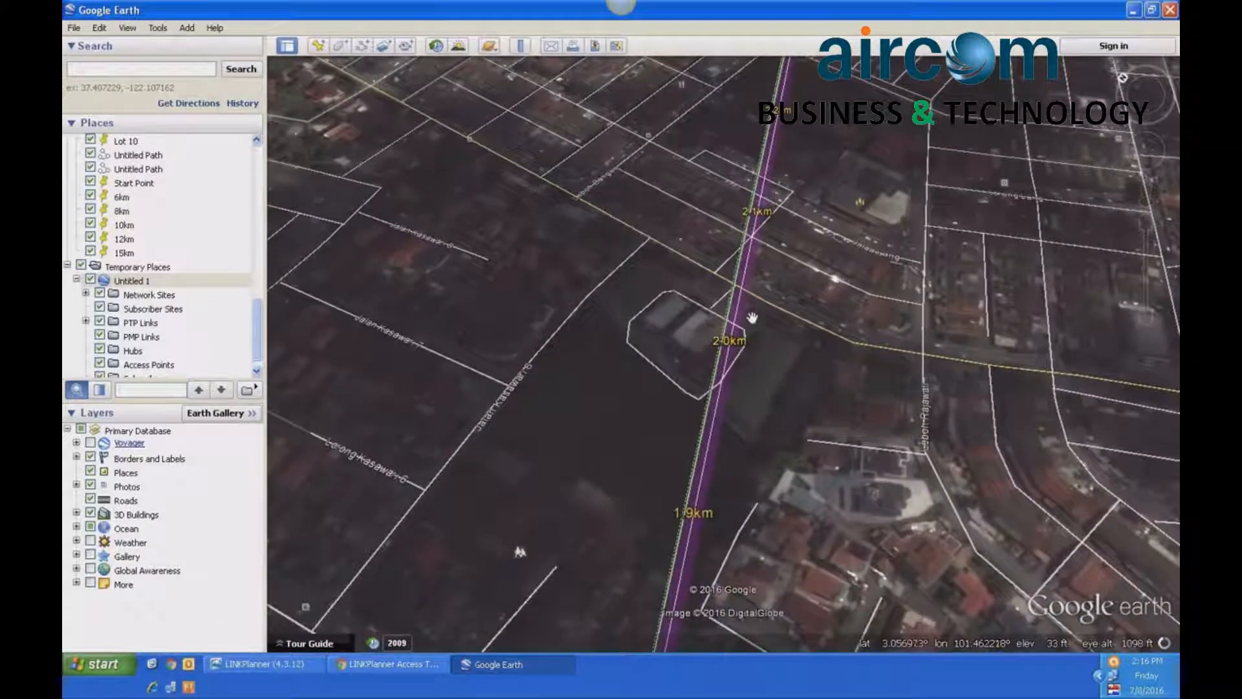
{"action": "left_click_drag", "start_coordinate": [765, 276], "coordinate": [753, 498]}
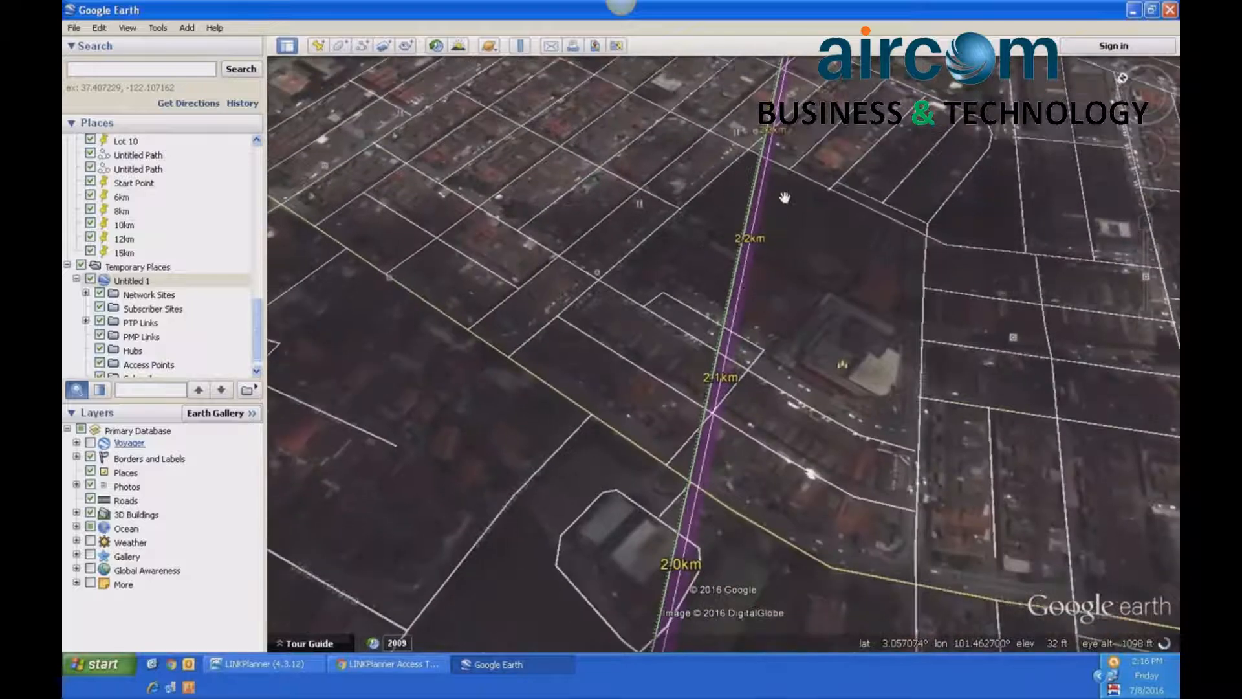
{"action": "mouse_move", "coordinate": [785, 249]}
{"action": "left_mouse_down"}
{"action": "mouse_move", "coordinate": [768, 391]}
{"action": "mouse_move", "coordinate": [738, 496]}
{"action": "mouse_move", "coordinate": [790, 285]}
{"action": "mouse_move", "coordinate": [775, 475]}
{"action": "left_mouse_up"}
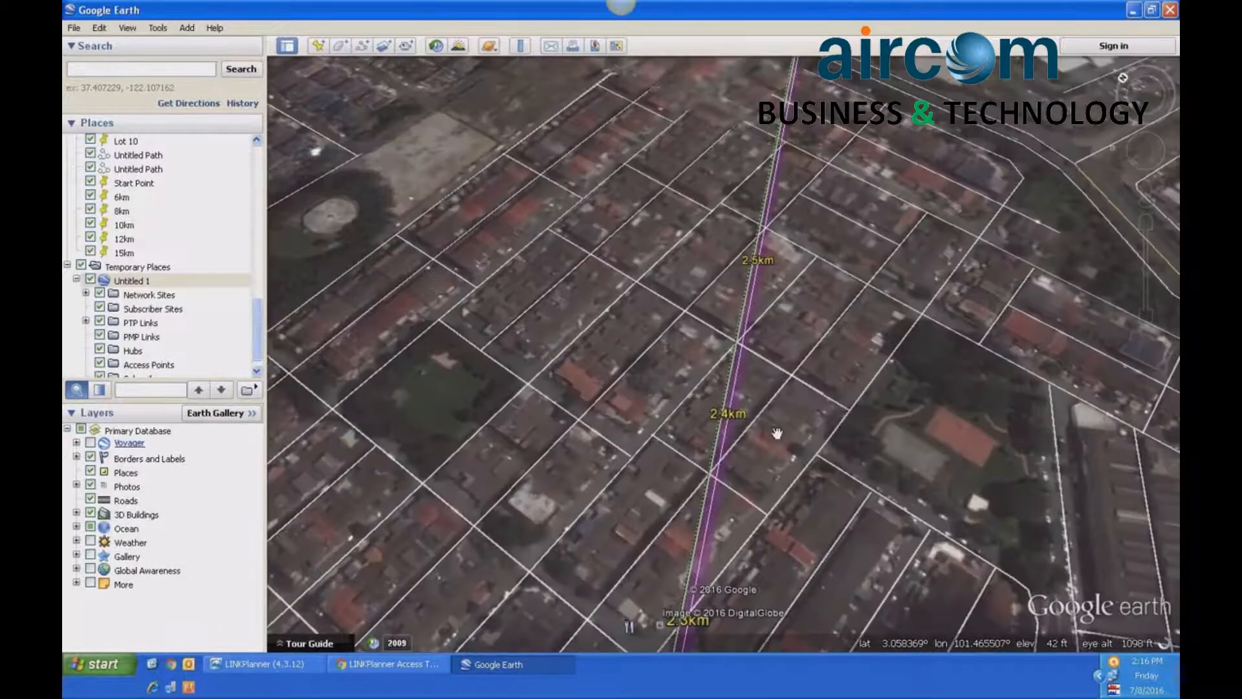
{"action": "mouse_move", "coordinate": [815, 237]}
{"action": "left_mouse_down"}
{"action": "mouse_move", "coordinate": [789, 450]}
{"action": "mouse_move", "coordinate": [768, 332]}
{"action": "left_mouse_up"}
- Close Google Earth, discarding the unsaved temporary places, and review the link's path profile in LINKPlanner
{"action": "left_click", "coordinate": [1169, 9]}
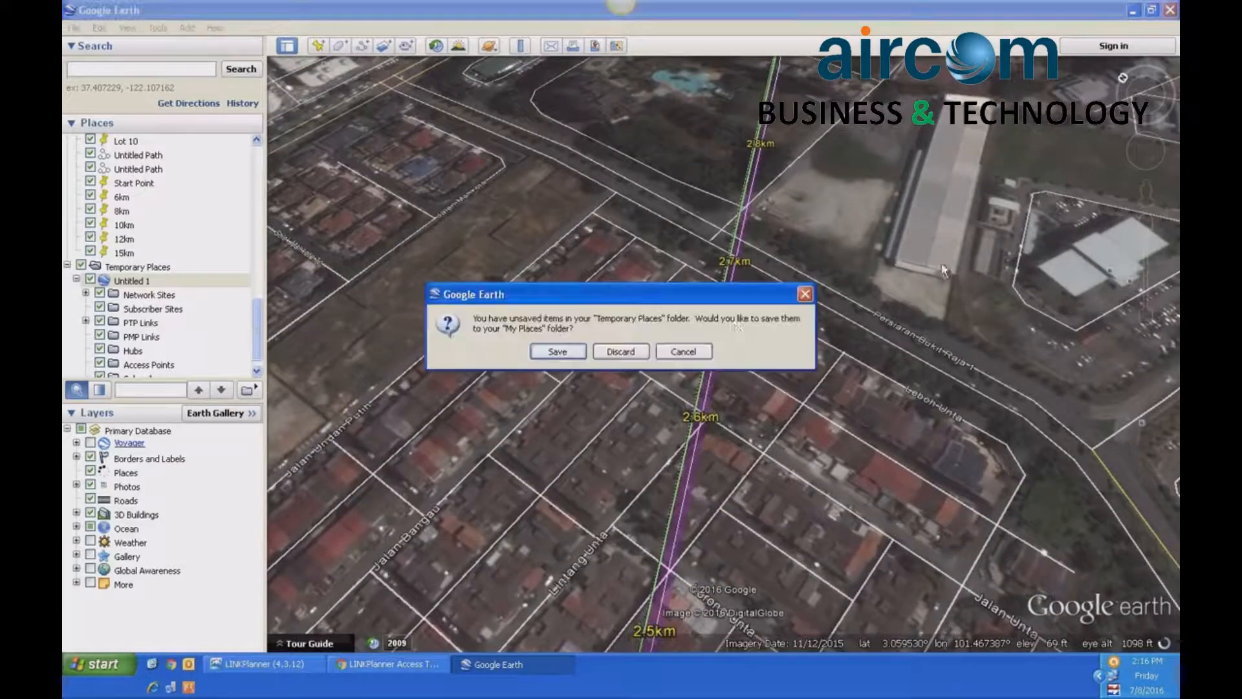
{"action": "left_click", "coordinate": [626, 351]}
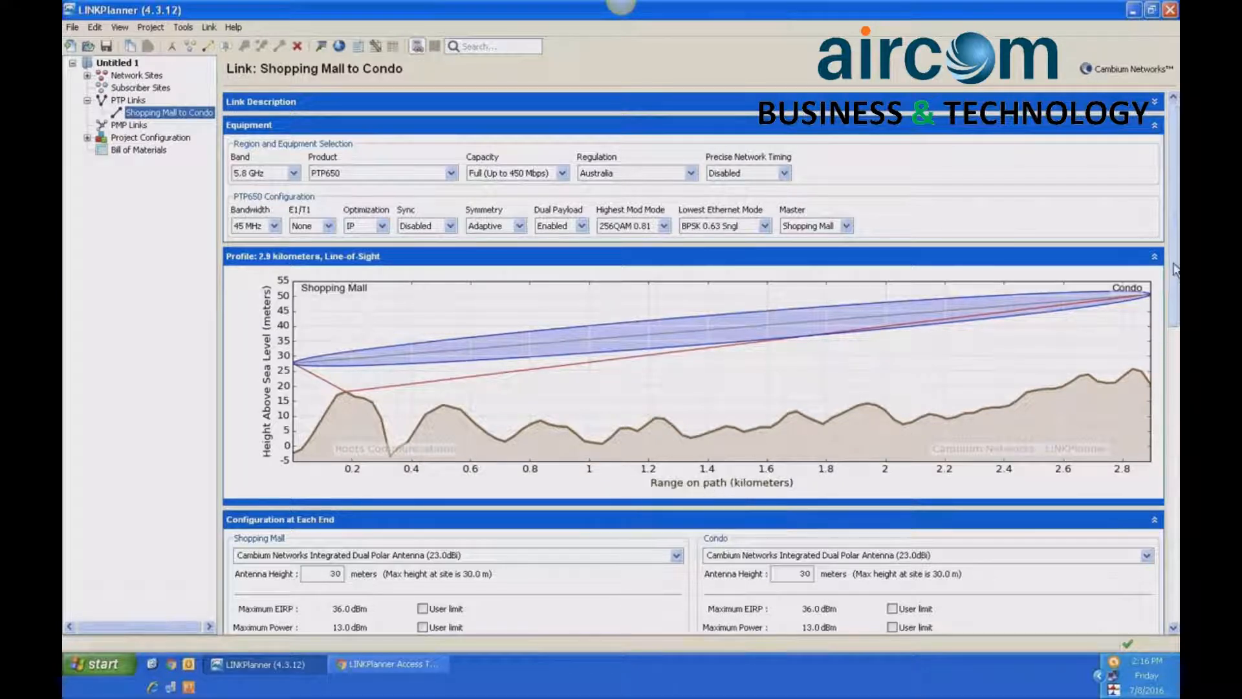
{"action": "scroll", "coordinate": [1175, 270], "scroll_direction": "down", "scroll_amount": 3}
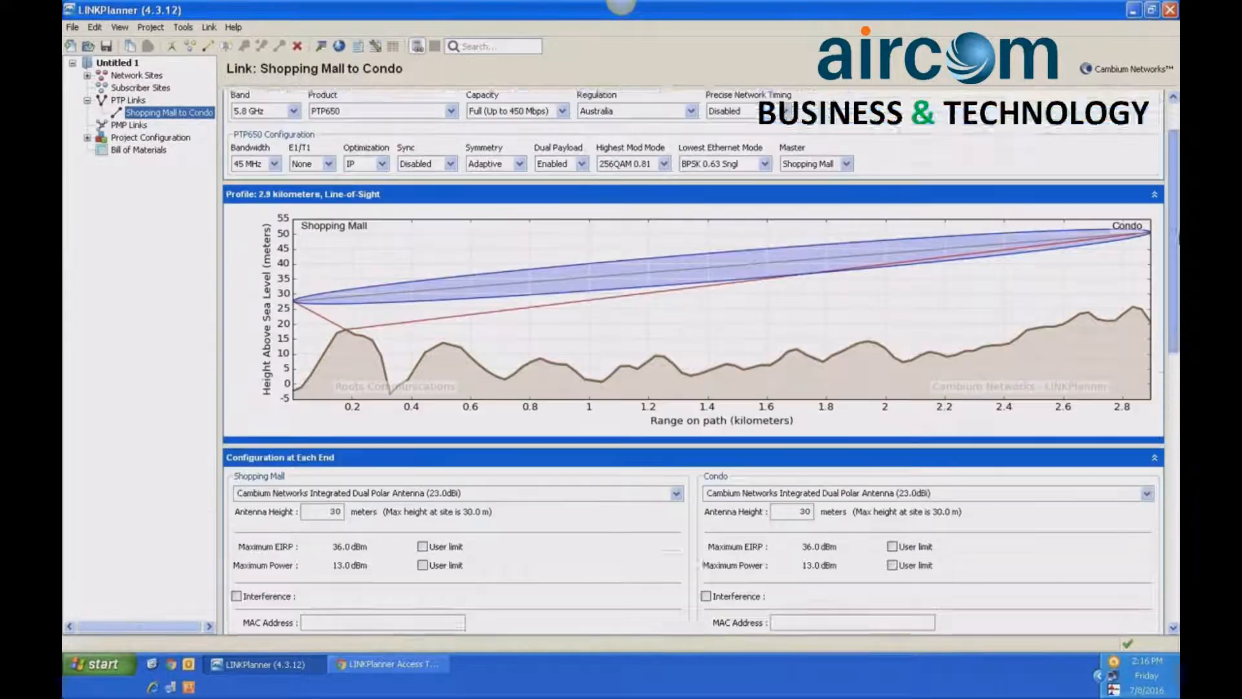
{"action": "scroll", "coordinate": [1175, 270], "scroll_direction": "up", "scroll_amount": 3}
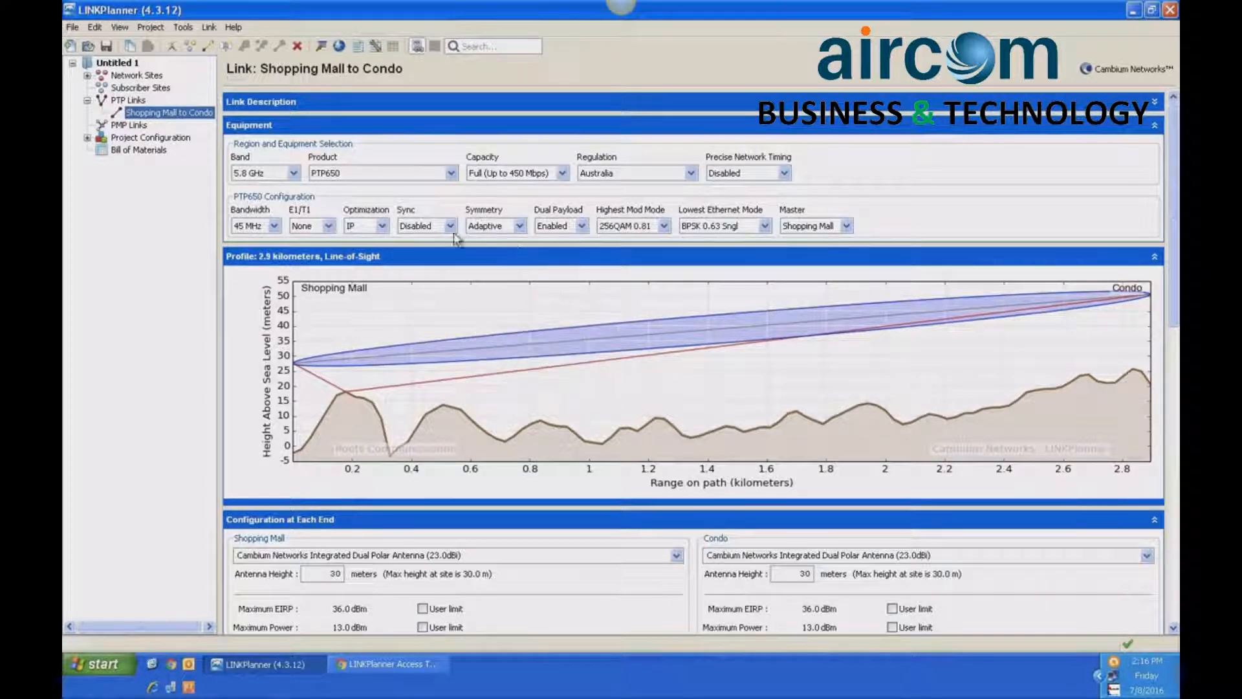
- Look through the product options, keeping PTP650, and set the link's regulation to Other
{"action": "left_click", "coordinate": [450, 173]}
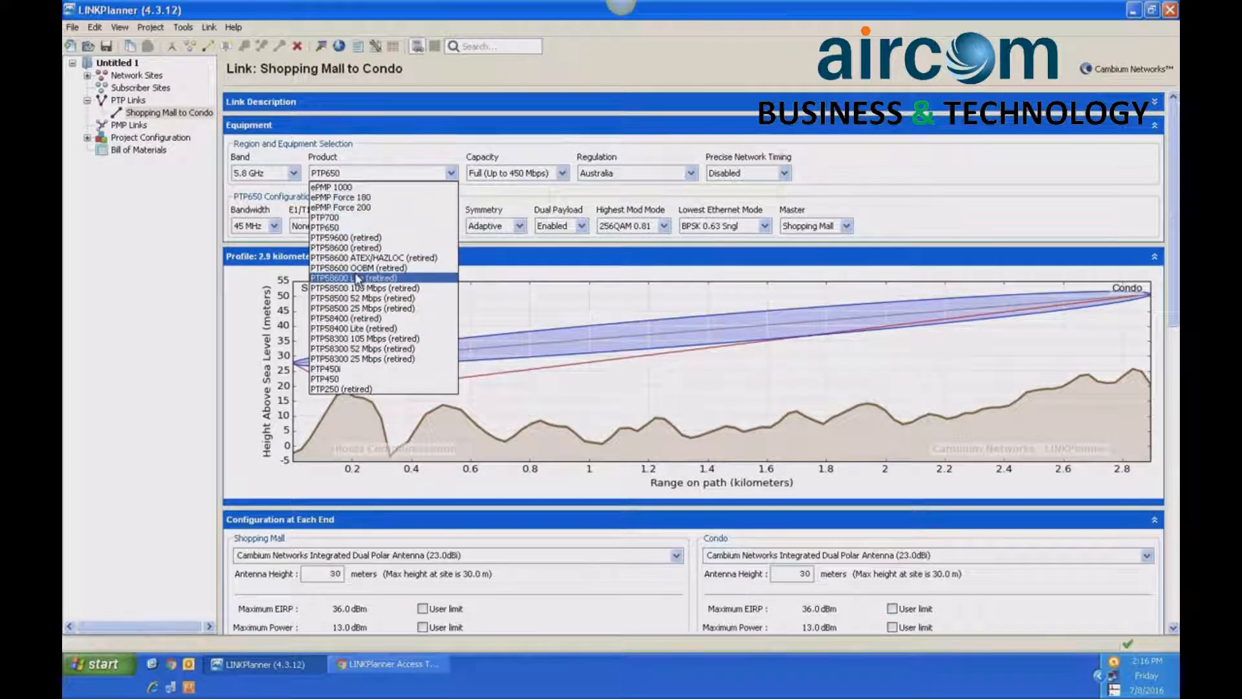
{"action": "left_click", "coordinate": [416, 149]}
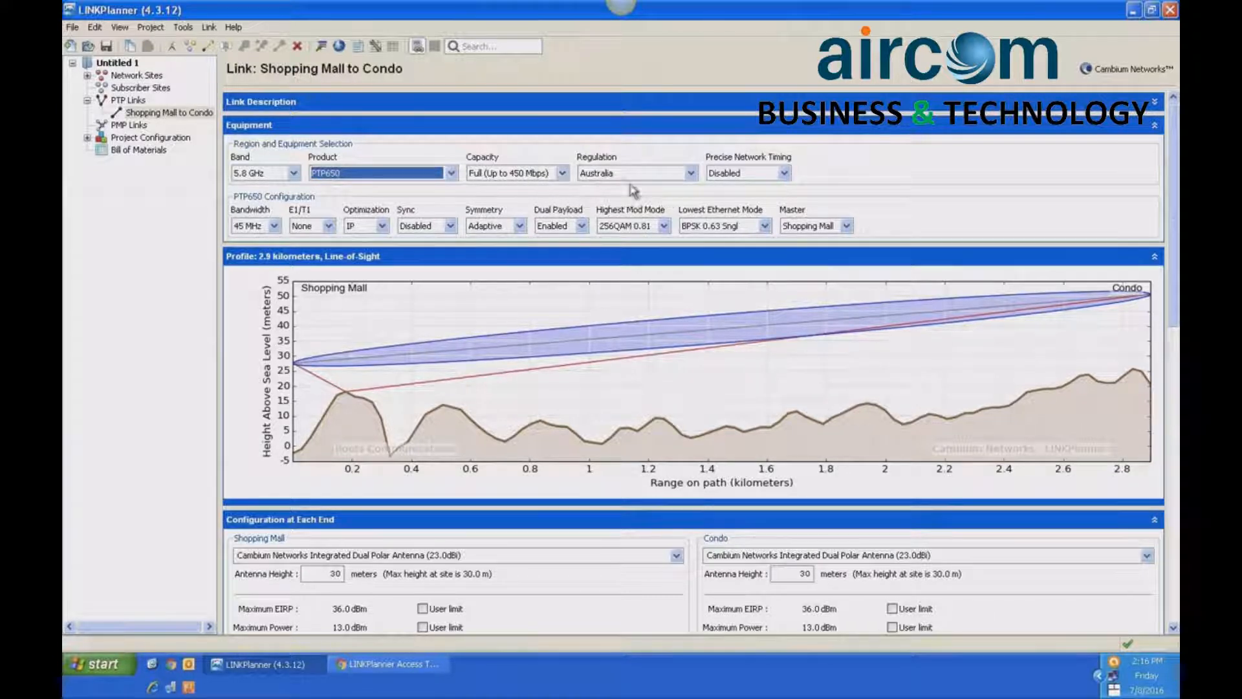
{"action": "left_click", "coordinate": [690, 172]}
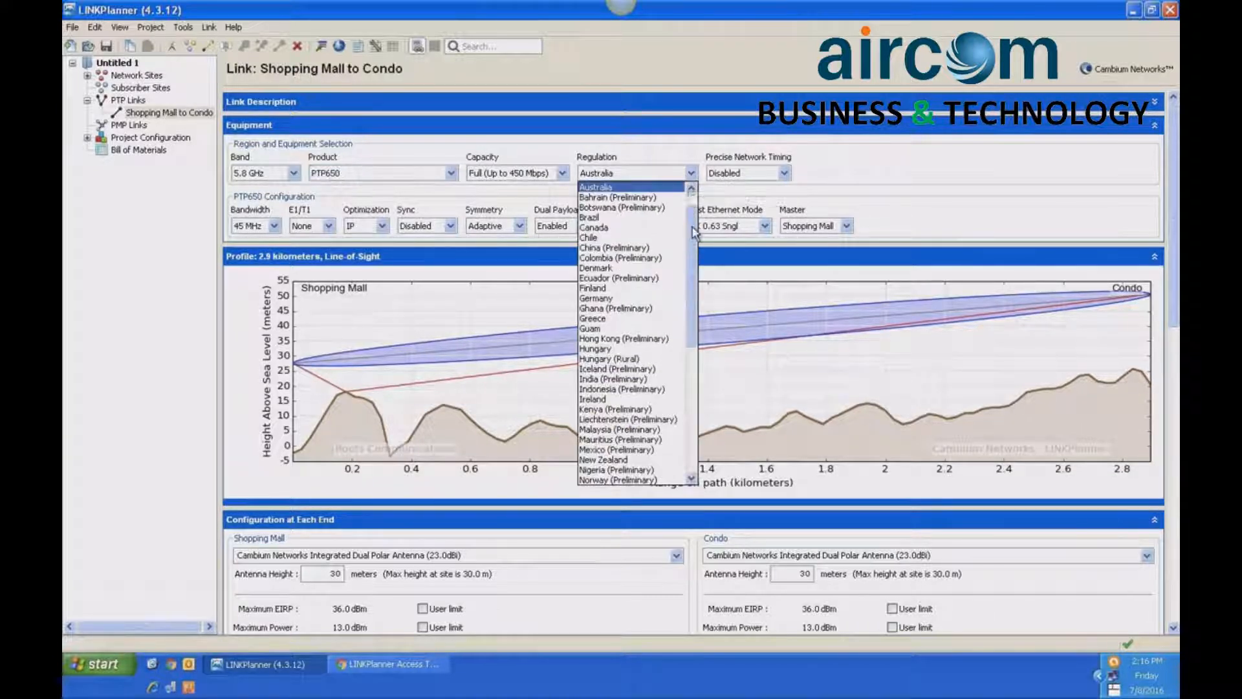
{"action": "left_click_drag", "start_coordinate": [693, 228], "coordinate": [694, 328]}
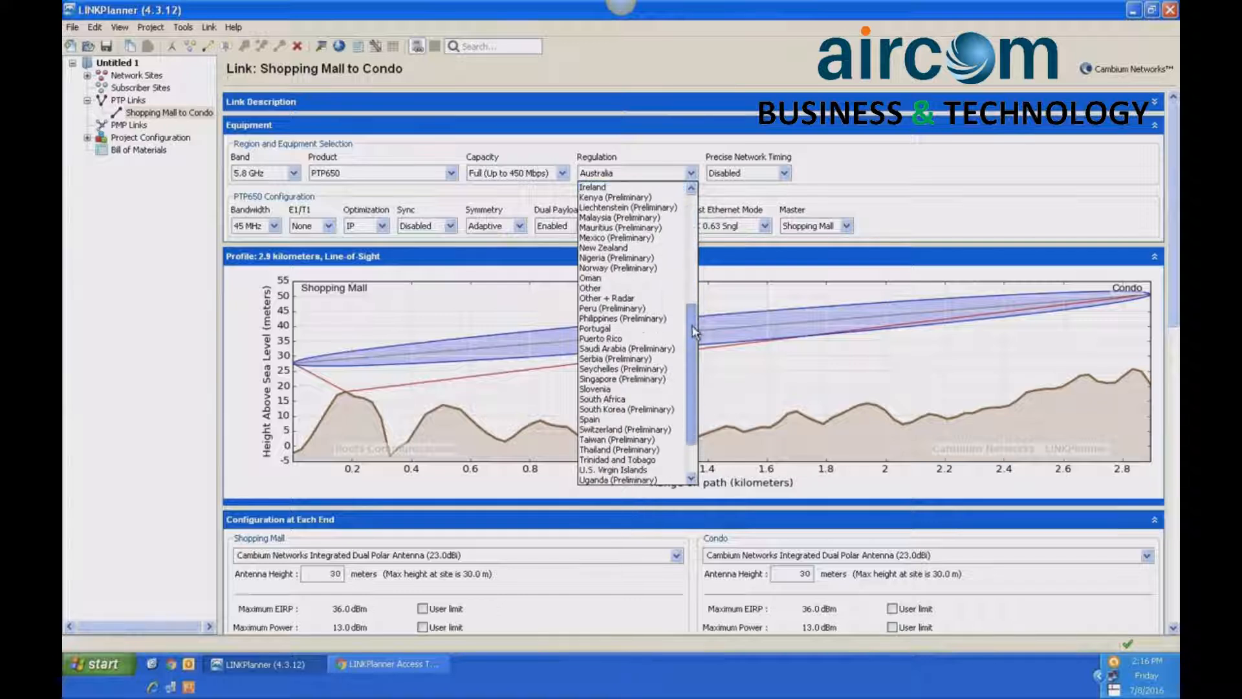
{"action": "left_click", "coordinate": [593, 289]}
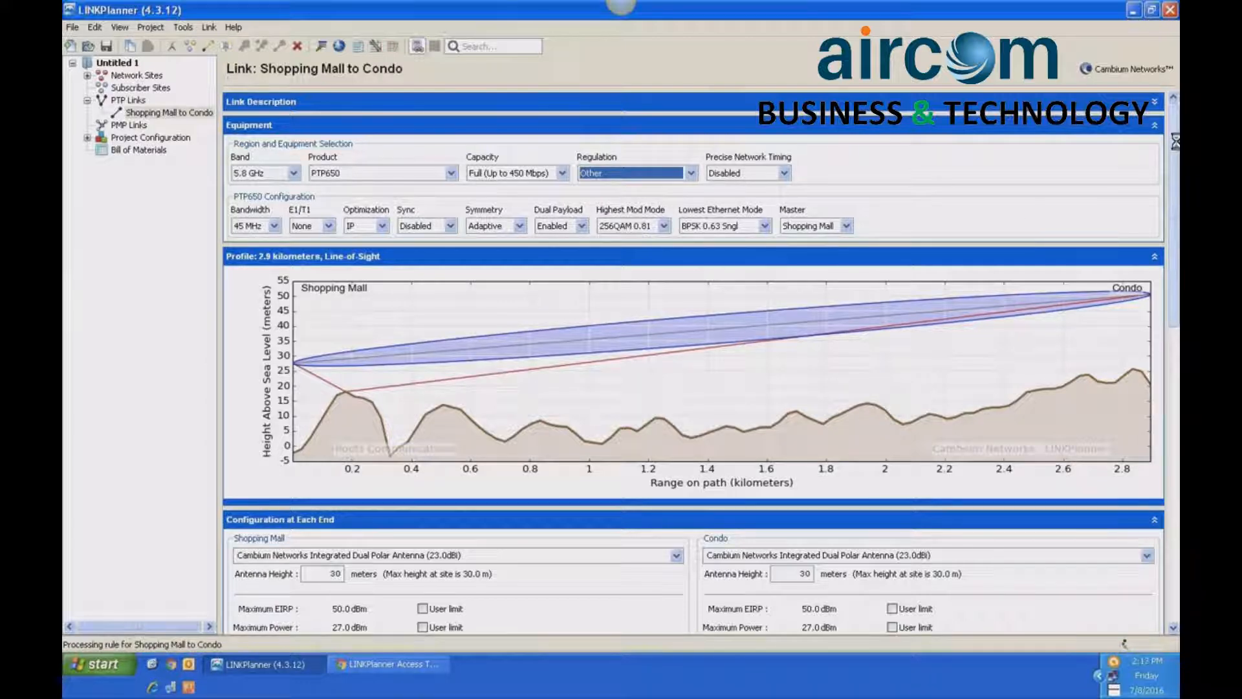
- Browse the antenna models available for the Shopping Mall end, keeping the Cambium Networks Integrated Dual Polar Antenna
{"action": "left_click_drag", "start_coordinate": [1174, 141], "coordinate": [1177, 240]}
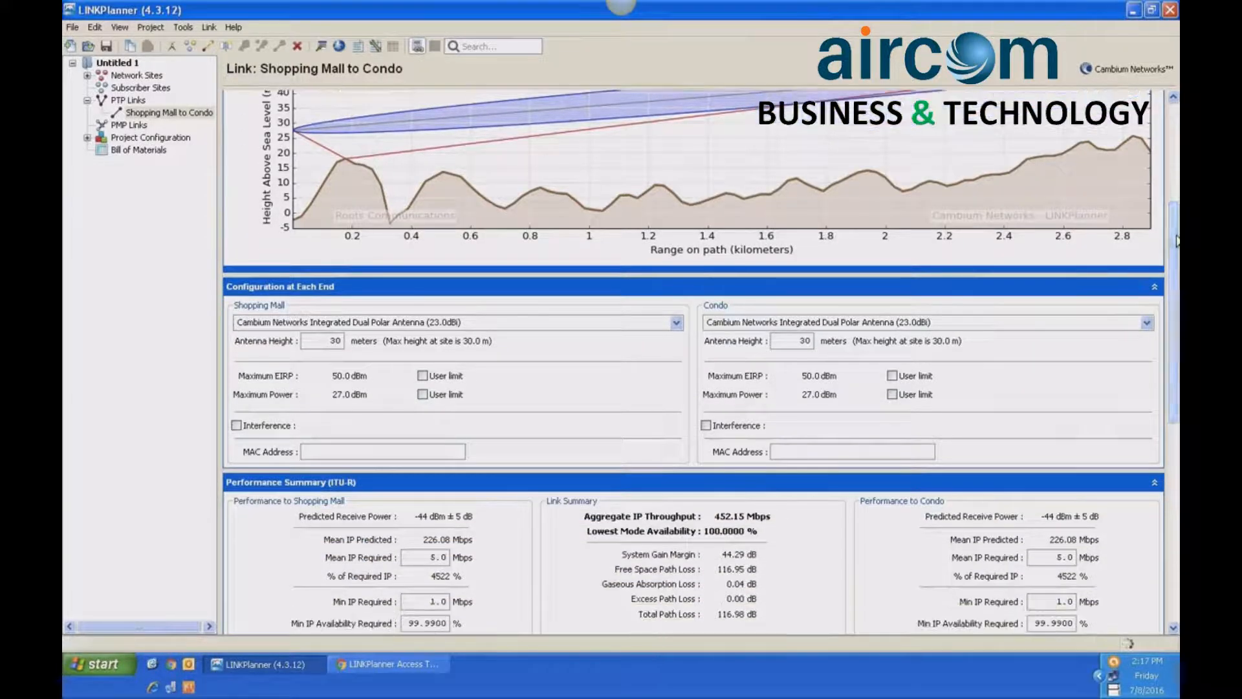
{"action": "left_click", "coordinate": [676, 323]}
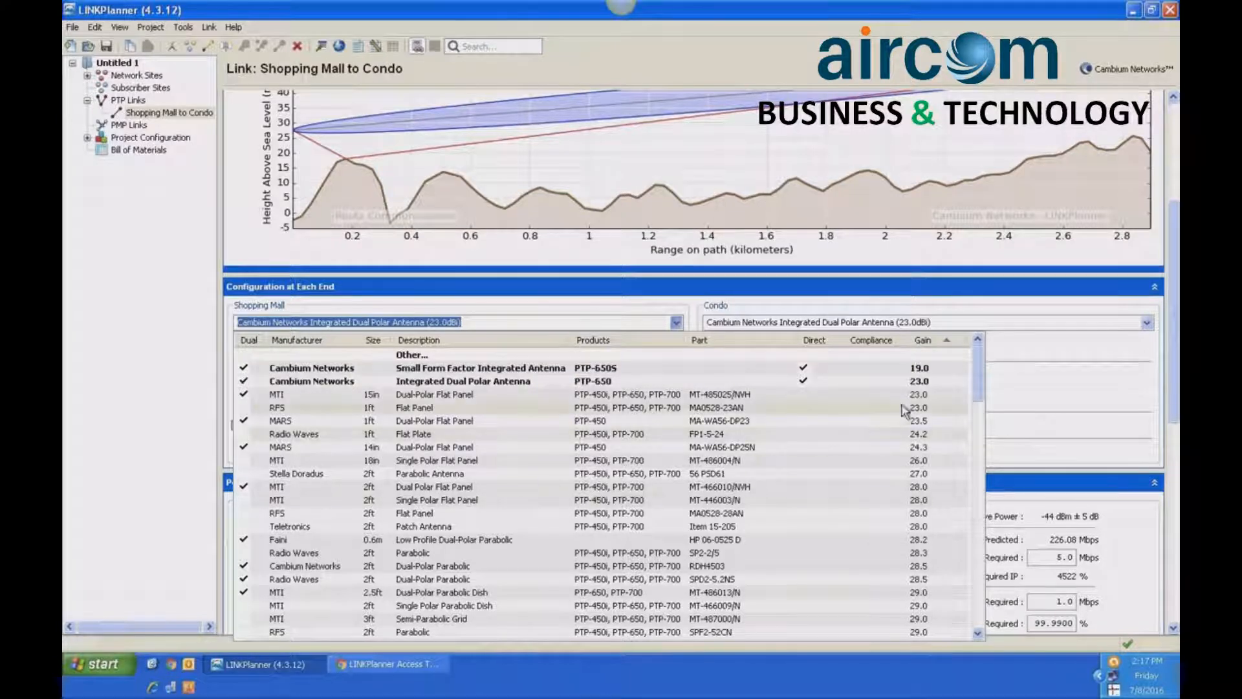
{"action": "left_click_drag", "start_coordinate": [976, 374], "coordinate": [971, 478]}
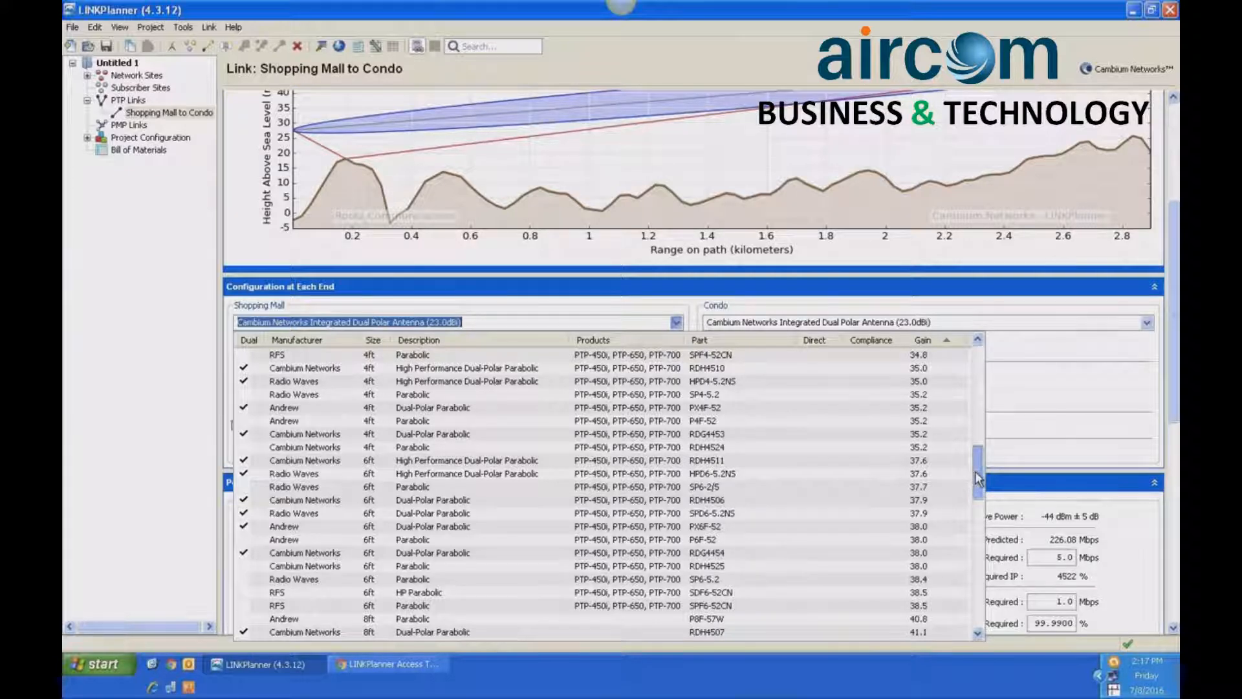
{"action": "scroll", "coordinate": [977, 477], "scroll_direction": "up", "scroll_amount": 5}
{"action": "left_click", "coordinate": [1043, 404]}
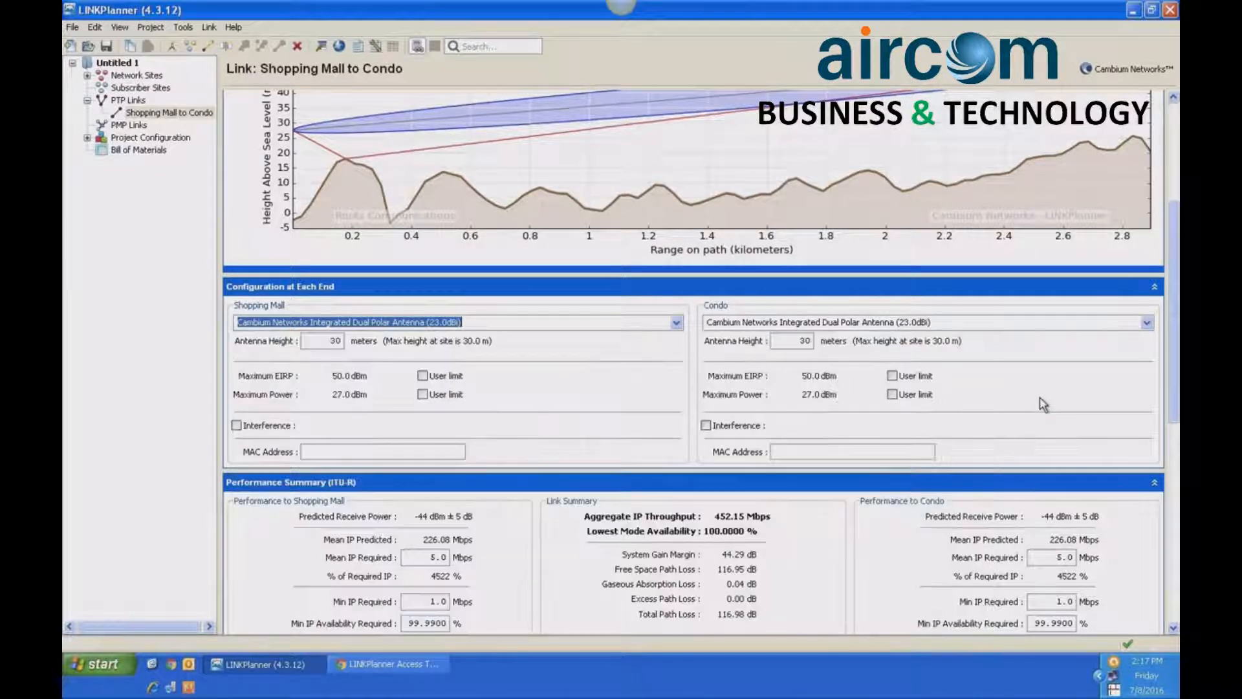
- Enable interference in the configuration of both the Shopping Mall and Condo ends
{"action": "scroll", "coordinate": [811, 338], "scroll_direction": "down", "scroll_amount": 1}
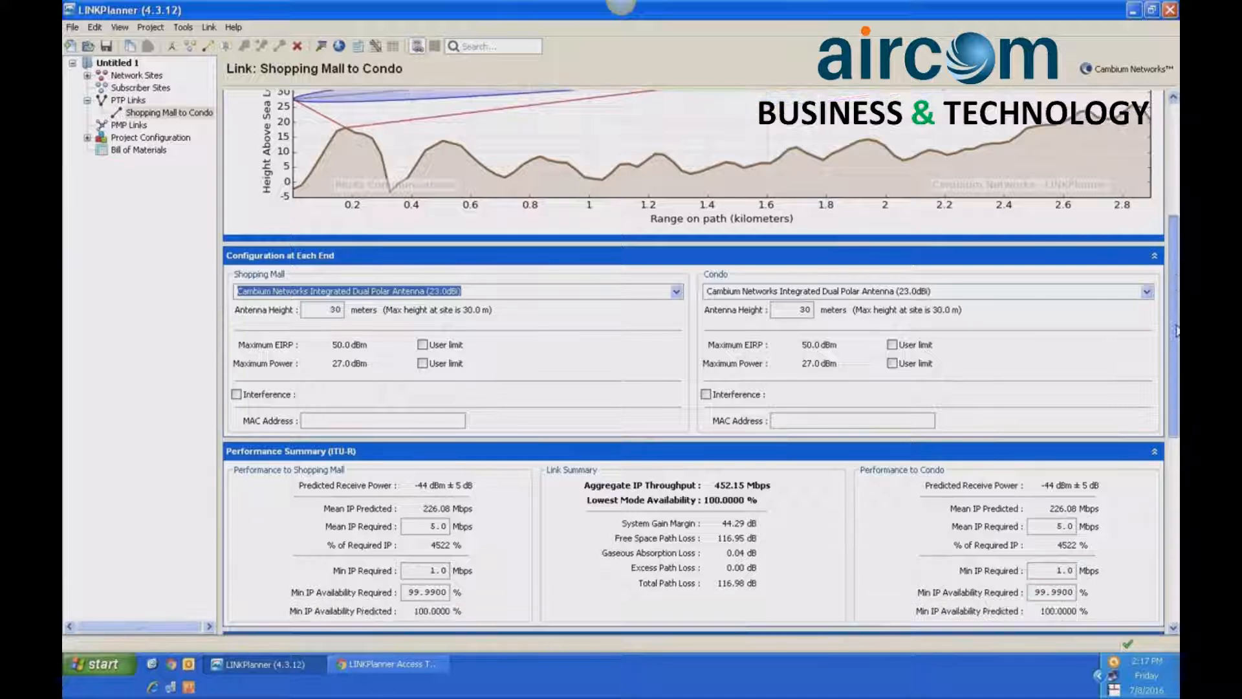
{"action": "left_click", "coordinate": [237, 396]}
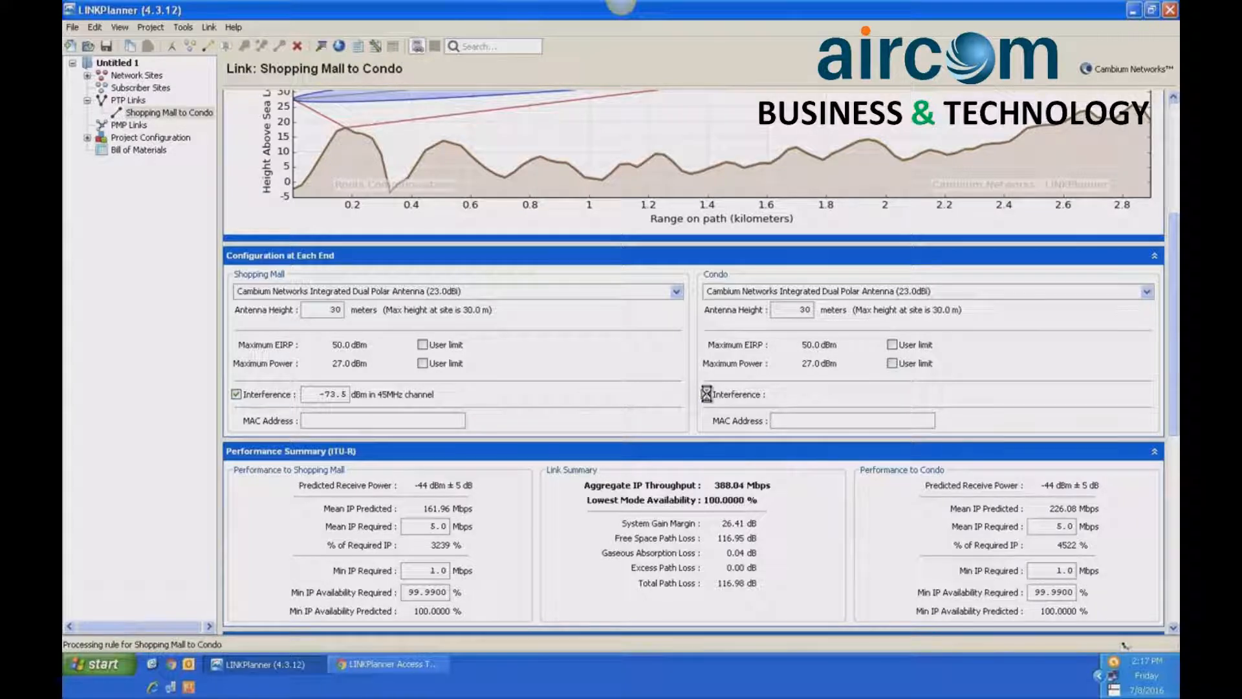
{"action": "left_click", "coordinate": [707, 394]}
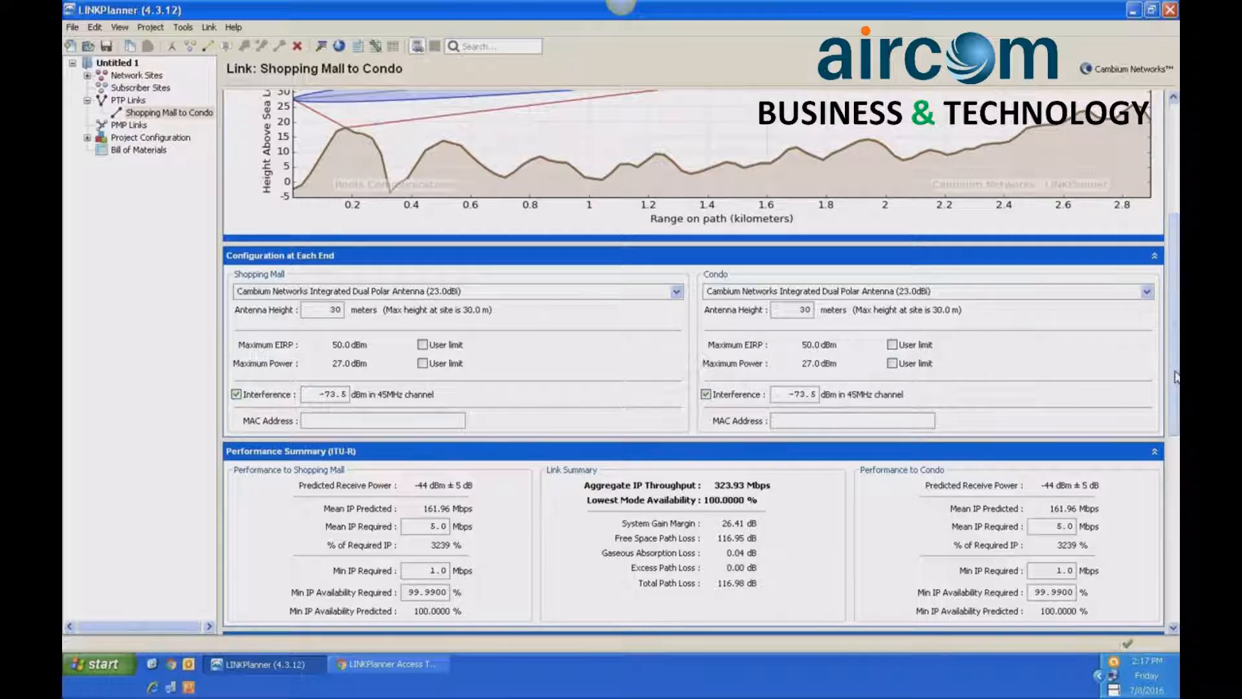
- Review the path profile and examine the link's performance summary for both ends
{"action": "left_click_drag", "start_coordinate": [1176, 377], "coordinate": [1177, 295]}
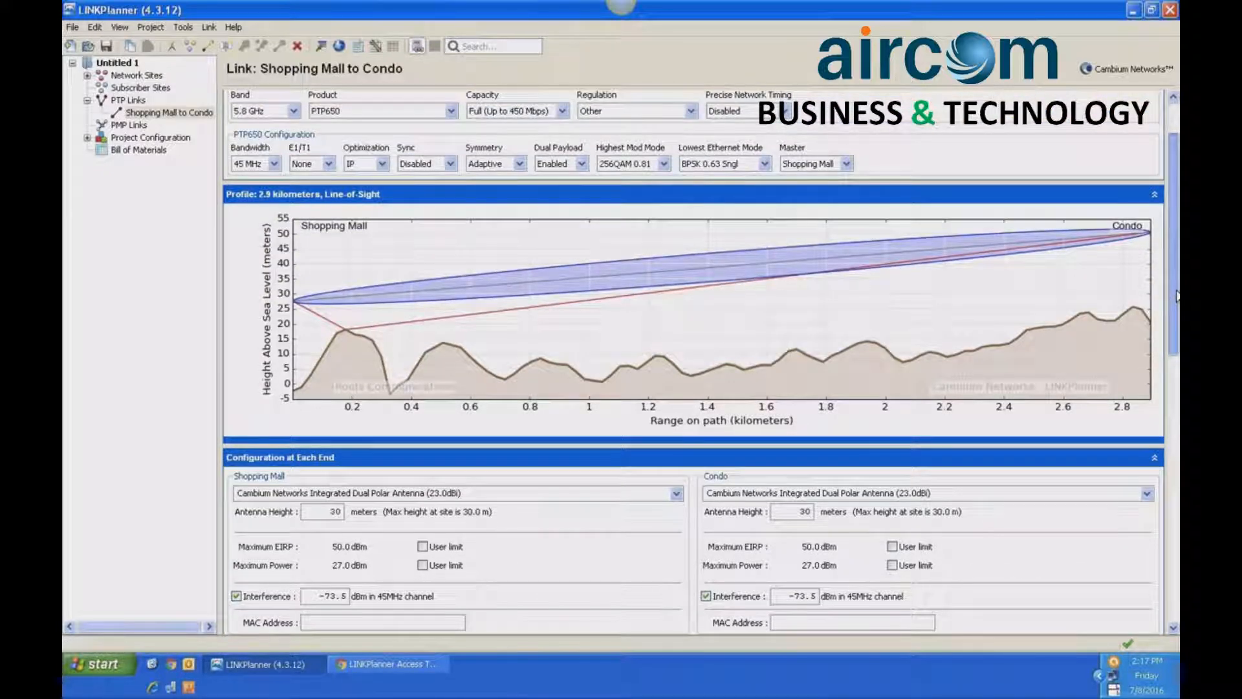
{"action": "left_click_drag", "start_coordinate": [1176, 296], "coordinate": [1176, 434]}
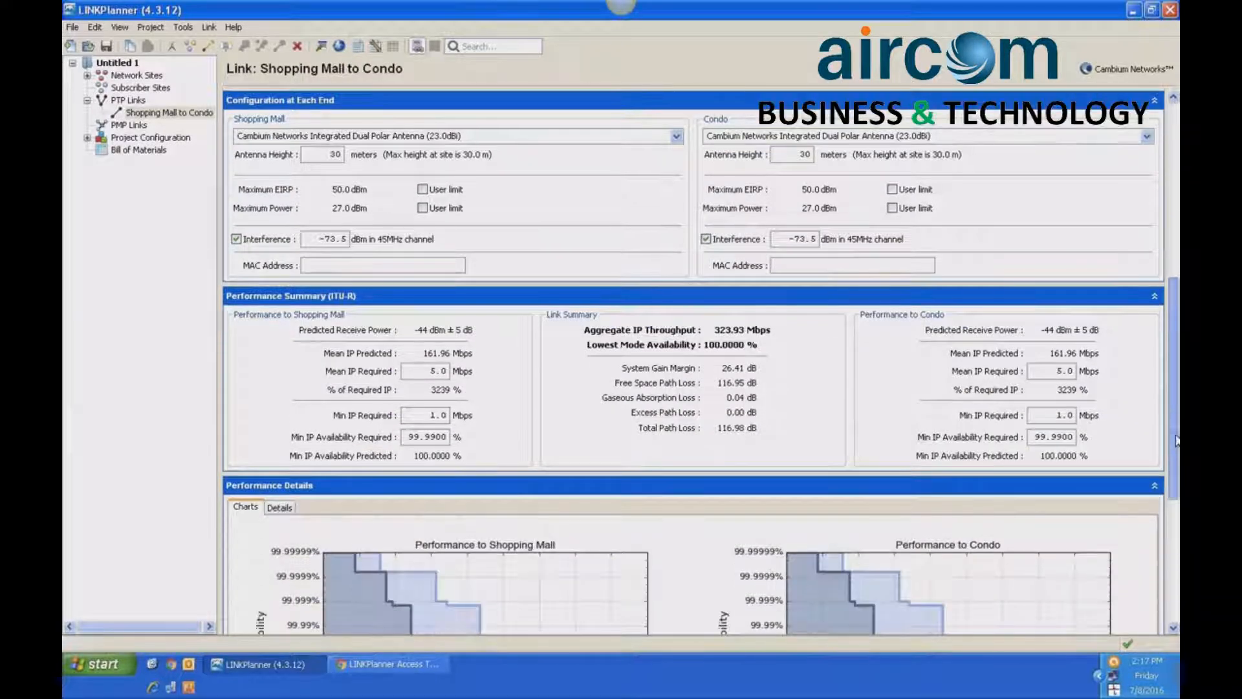
{"action": "left_click_drag", "start_coordinate": [1176, 342], "coordinate": [1176, 329]}
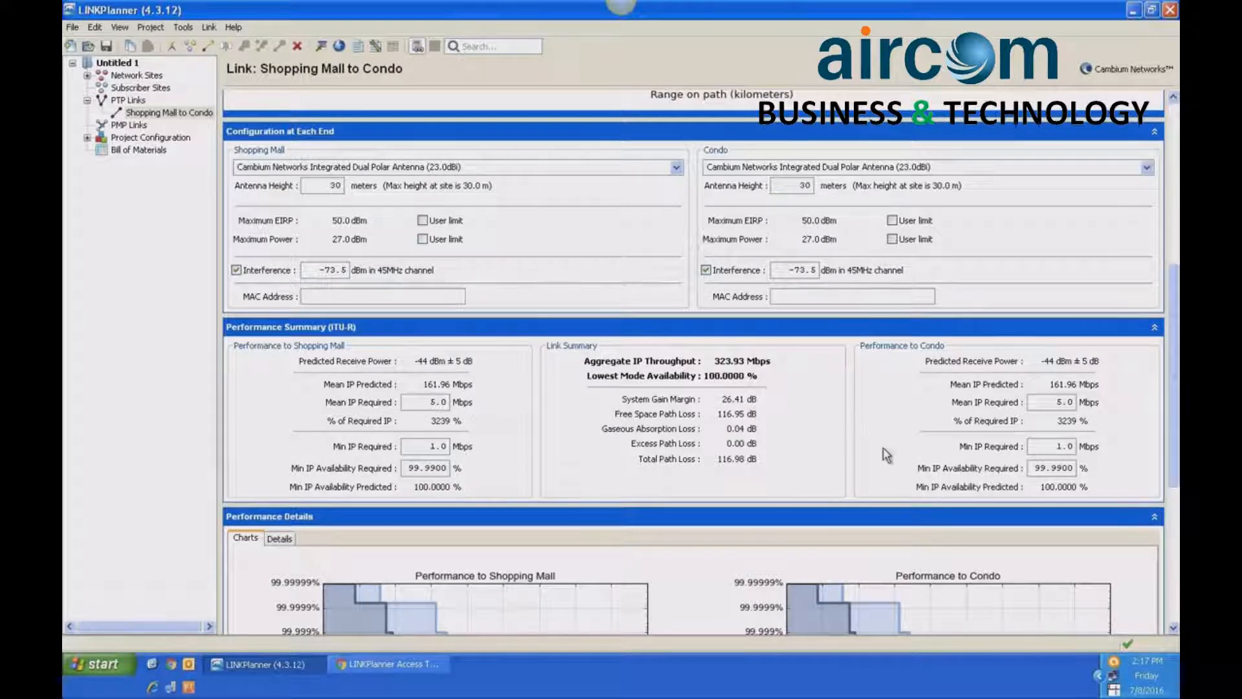
- Check the throughput requirements in the performance summary against the path profile and the configuration at each end
{"action": "scroll", "coordinate": [557, 420], "scroll_direction": "down", "scroll_amount": 2}
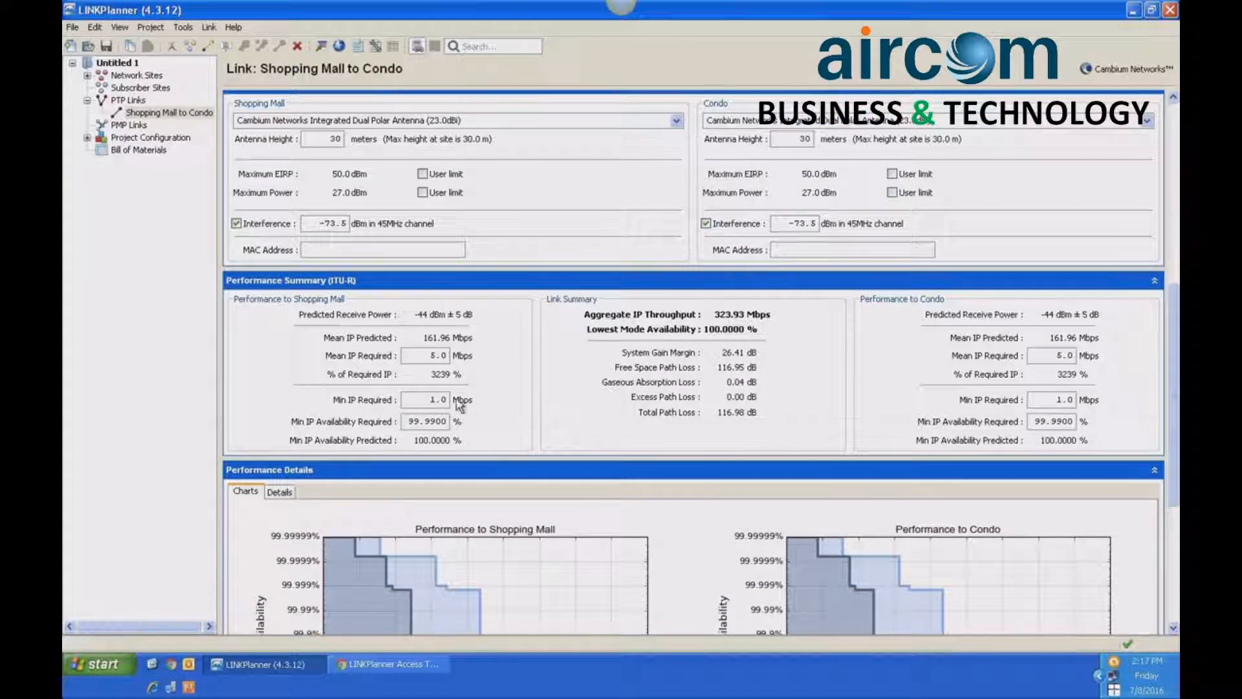
{"action": "double_click", "coordinate": [431, 398]}
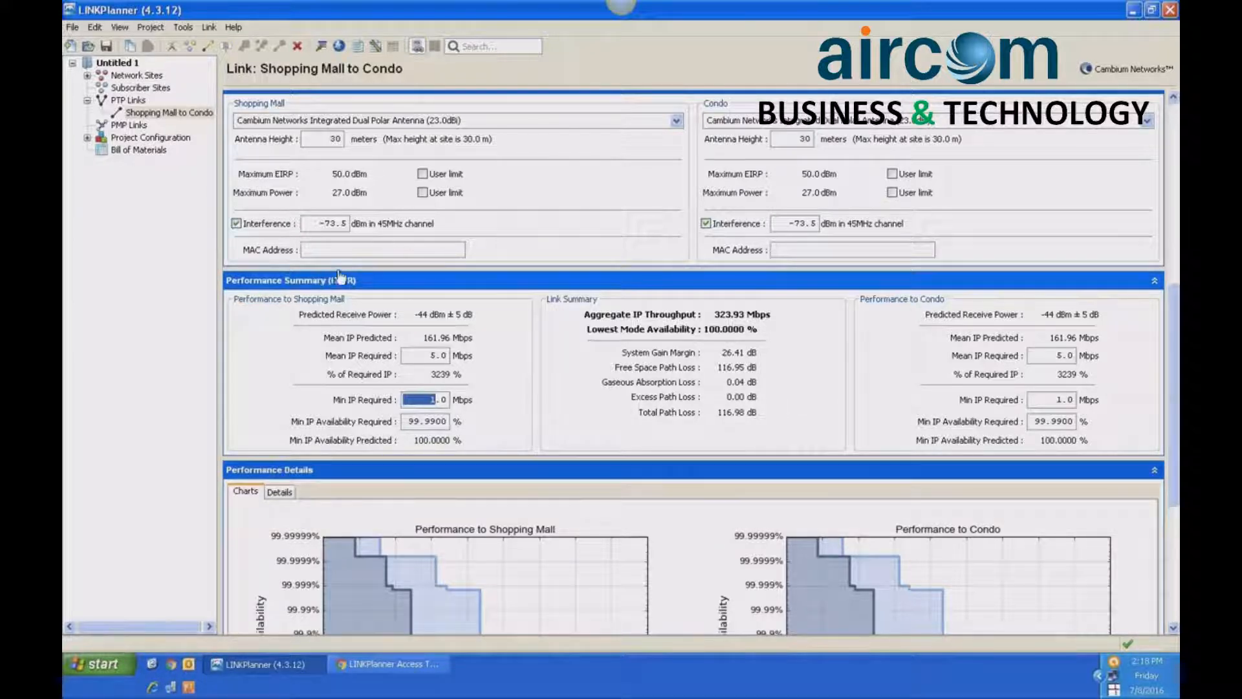
{"action": "left_click_drag", "start_coordinate": [1175, 311], "coordinate": [1175, 203]}
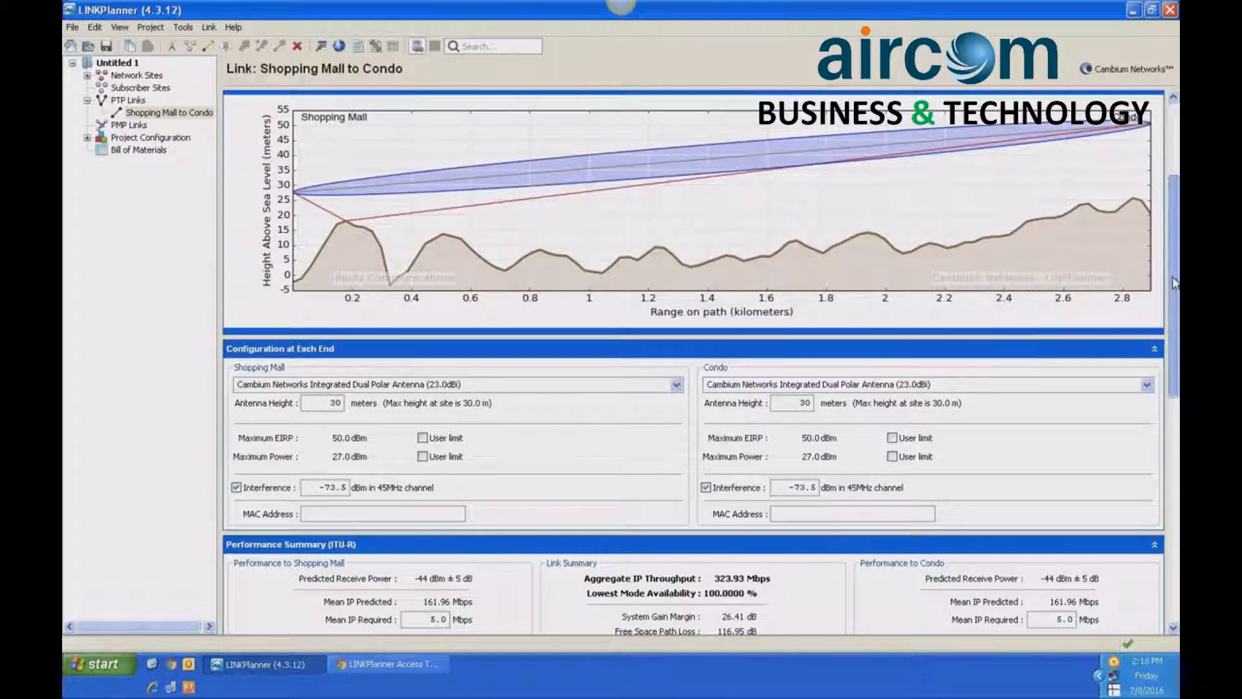
{"action": "scroll", "coordinate": [815, 363], "scroll_direction": "down", "scroll_amount": 3}
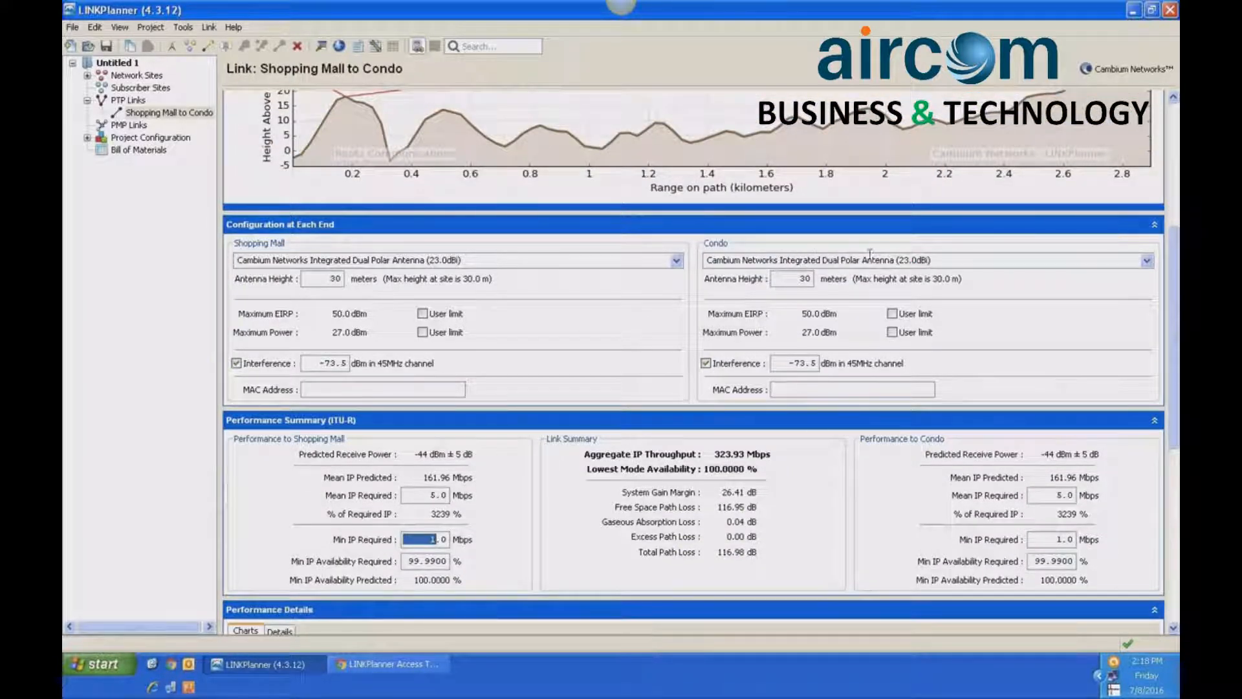
{"action": "left_click_drag", "start_coordinate": [1173, 262], "coordinate": [1172, 313]}
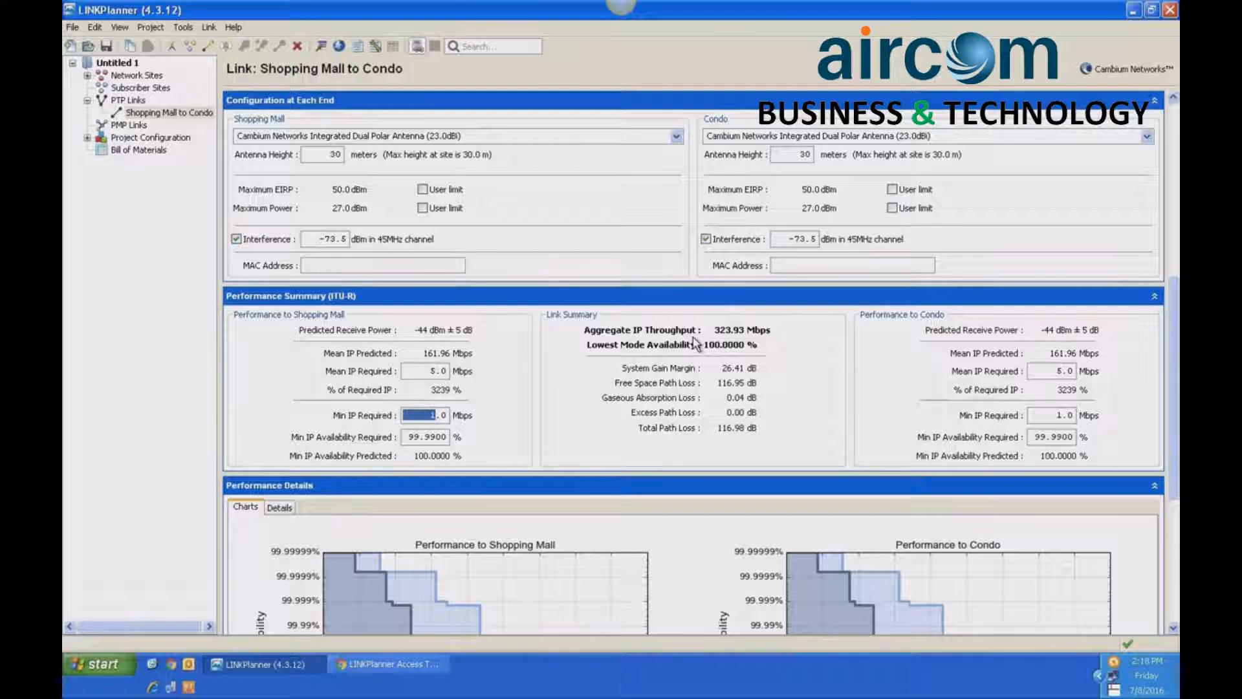
- Switch interference off and back on at both ends to compare its effect on the link's predicted performance
{"action": "left_click", "coordinate": [705, 238]}
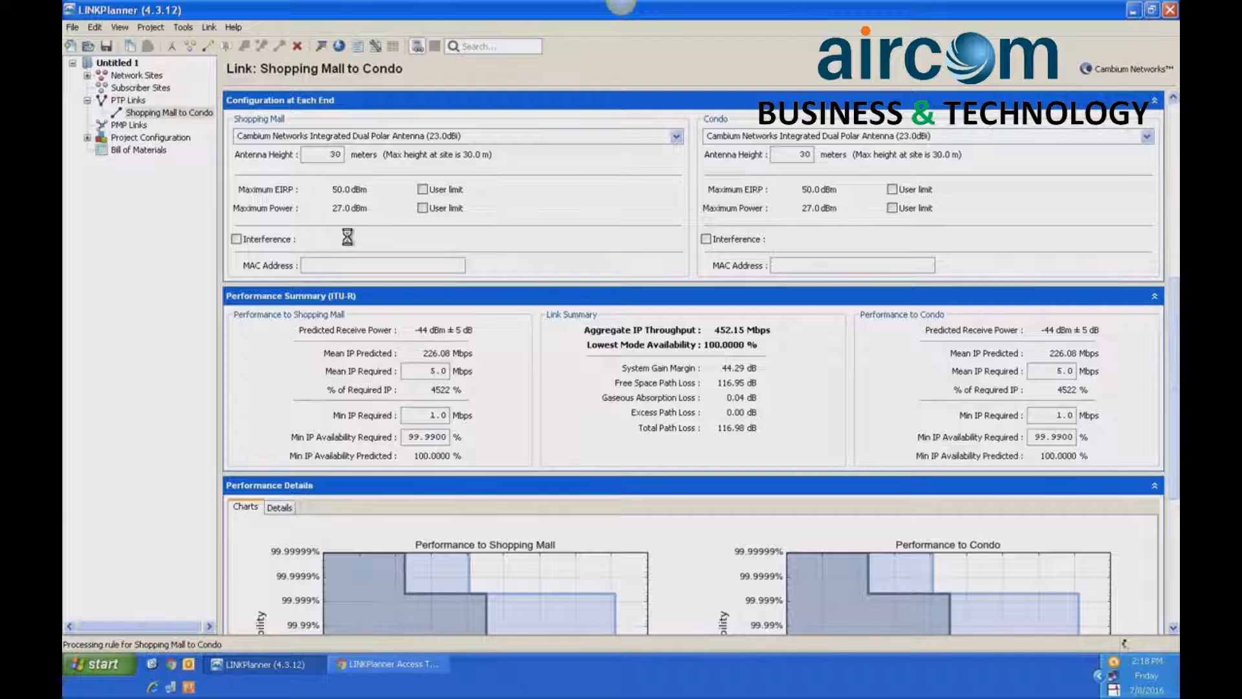
{"action": "left_click", "coordinate": [237, 238]}
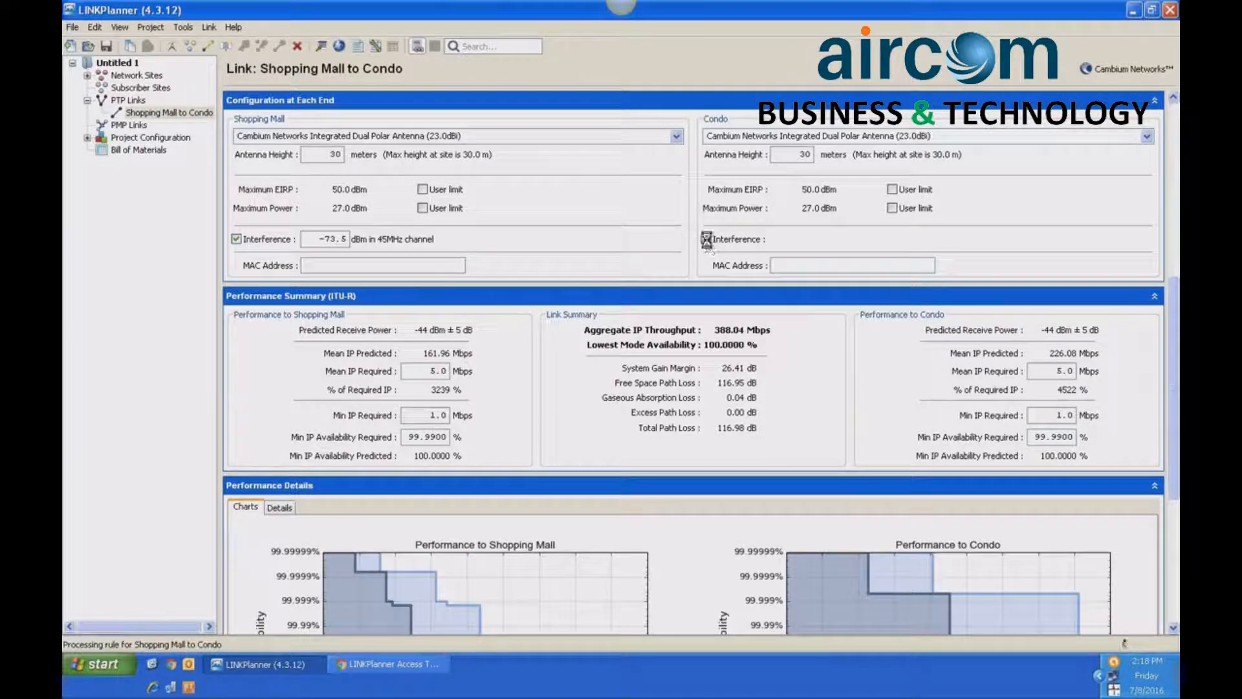
{"action": "left_click", "coordinate": [707, 238]}
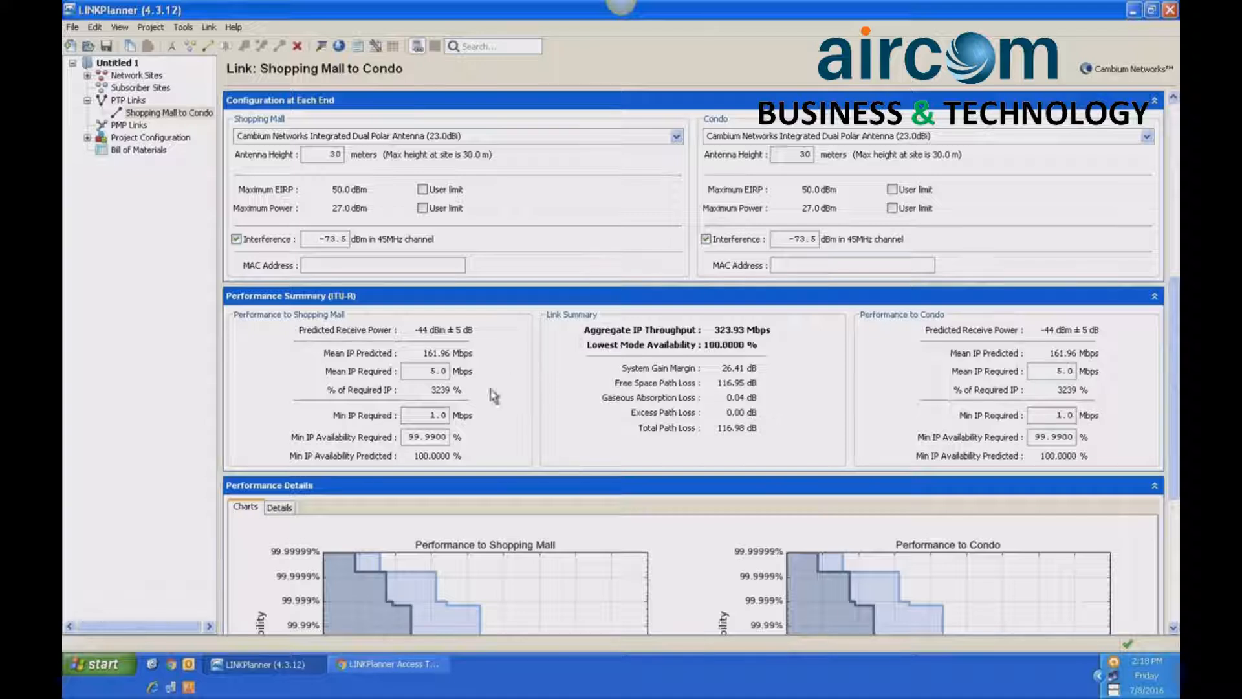
- Set the minimum IP throughput required to 100 Mbps for both the Shopping Mall and Condo ends
{"action": "double_click", "coordinate": [428, 415]}
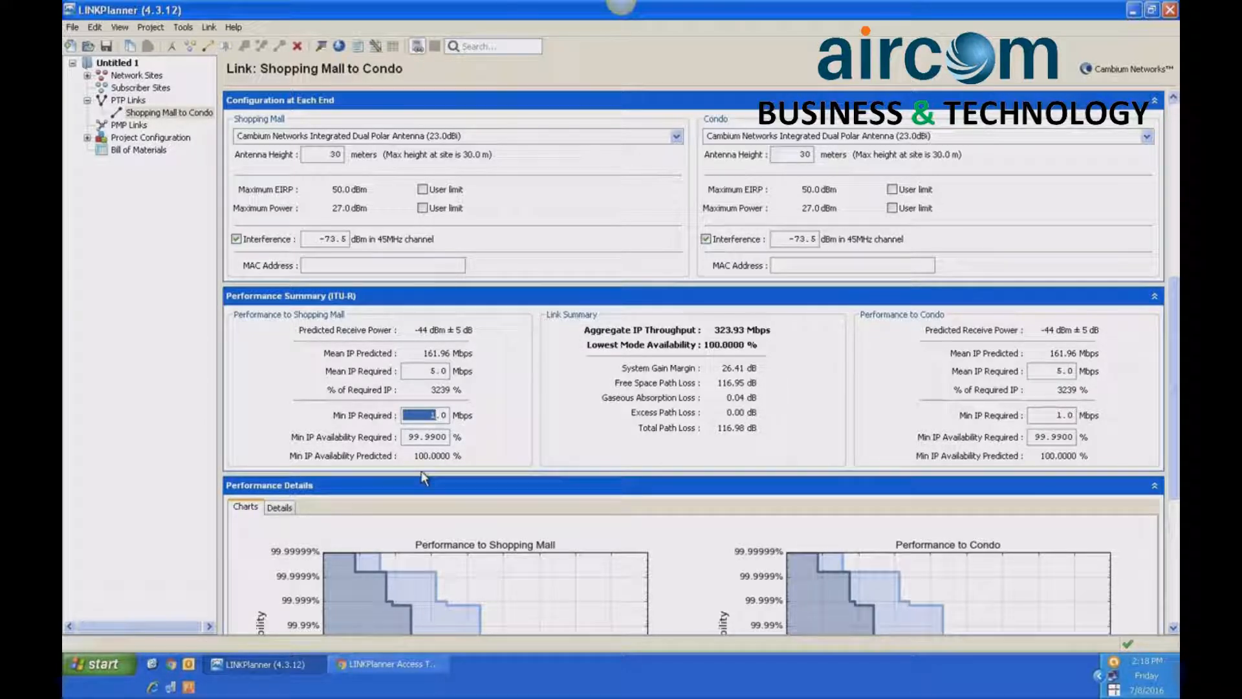
{"action": "type", "text": "10"}
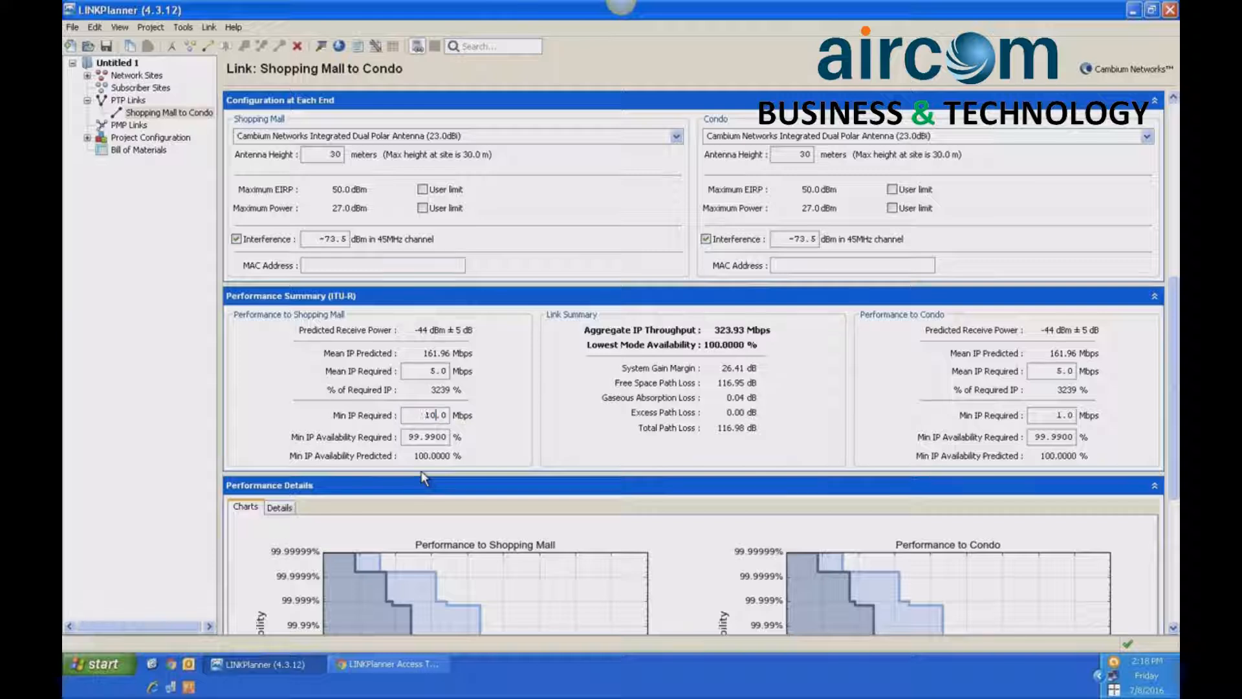
{"action": "type", "text": "0"}
{"action": "key", "text": "Return"}
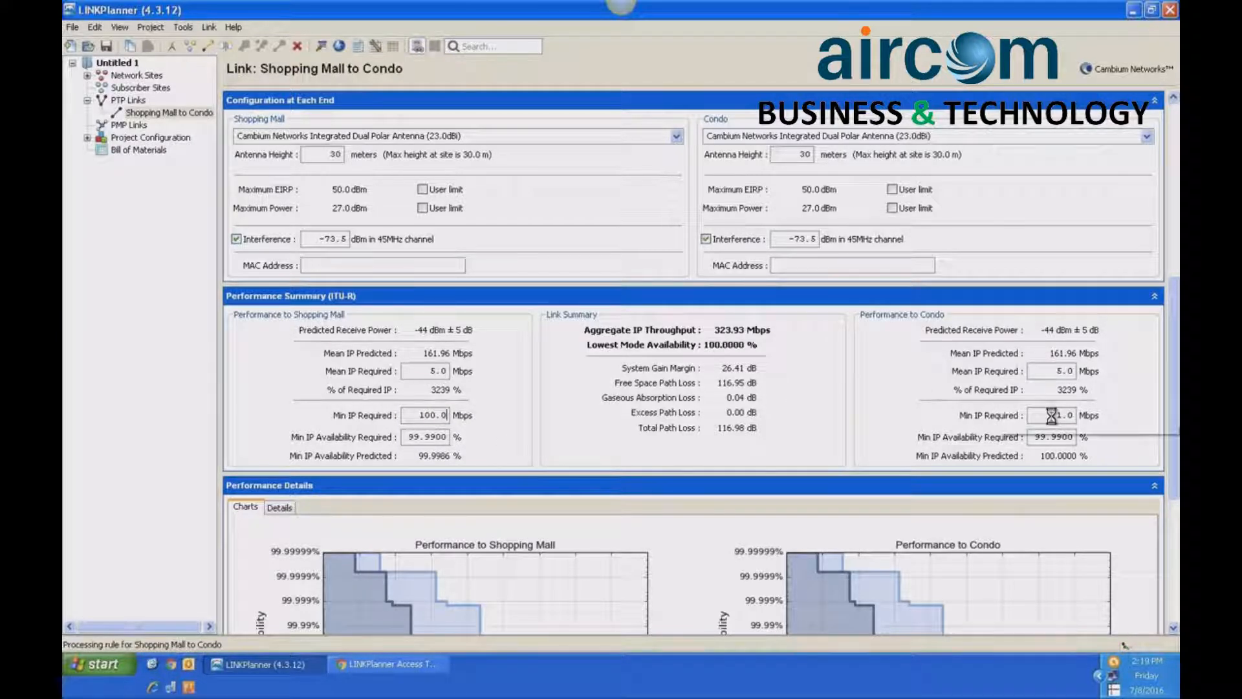
{"action": "double_click", "coordinate": [1052, 416]}
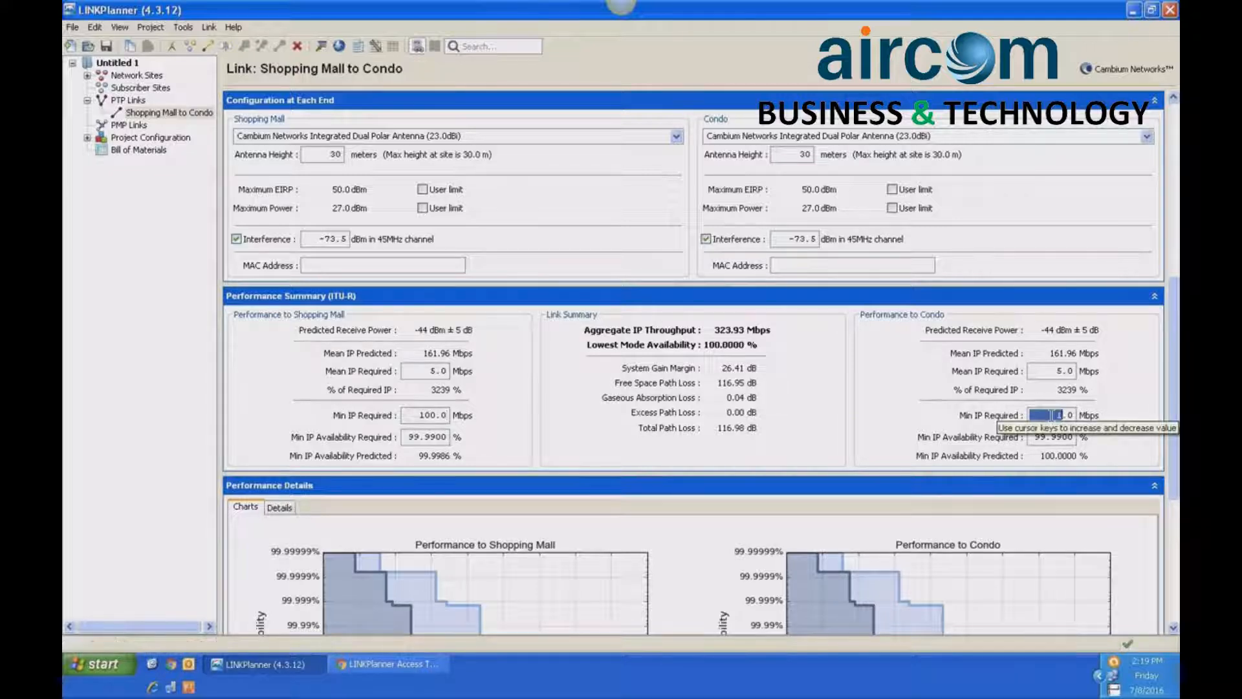
{"action": "left_click", "coordinate": [1051, 415]}
{"action": "type", "text": "00"}
{"action": "key", "text": "Return"}
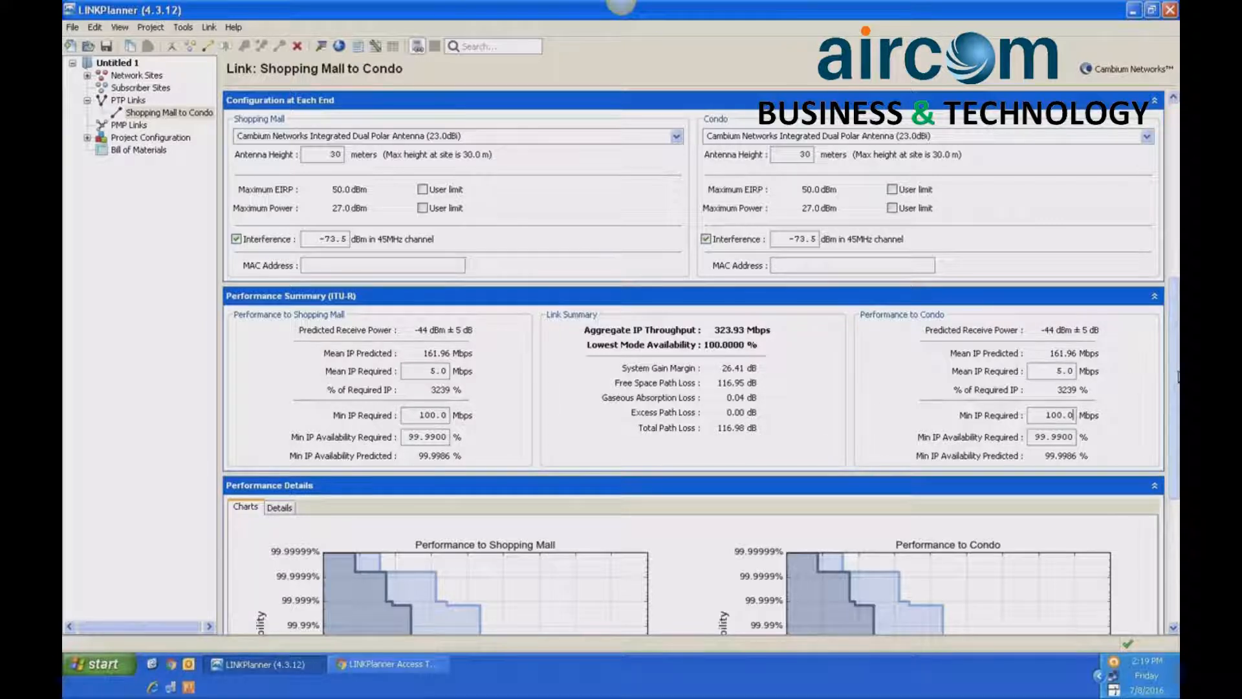
- Try a minimum IP throughput requirement of 150 Mbps for the Shopping Mall end and compare its predicted availability with Condo's
{"action": "scroll", "coordinate": [1178, 376], "scroll_direction": "up", "scroll_amount": 5}
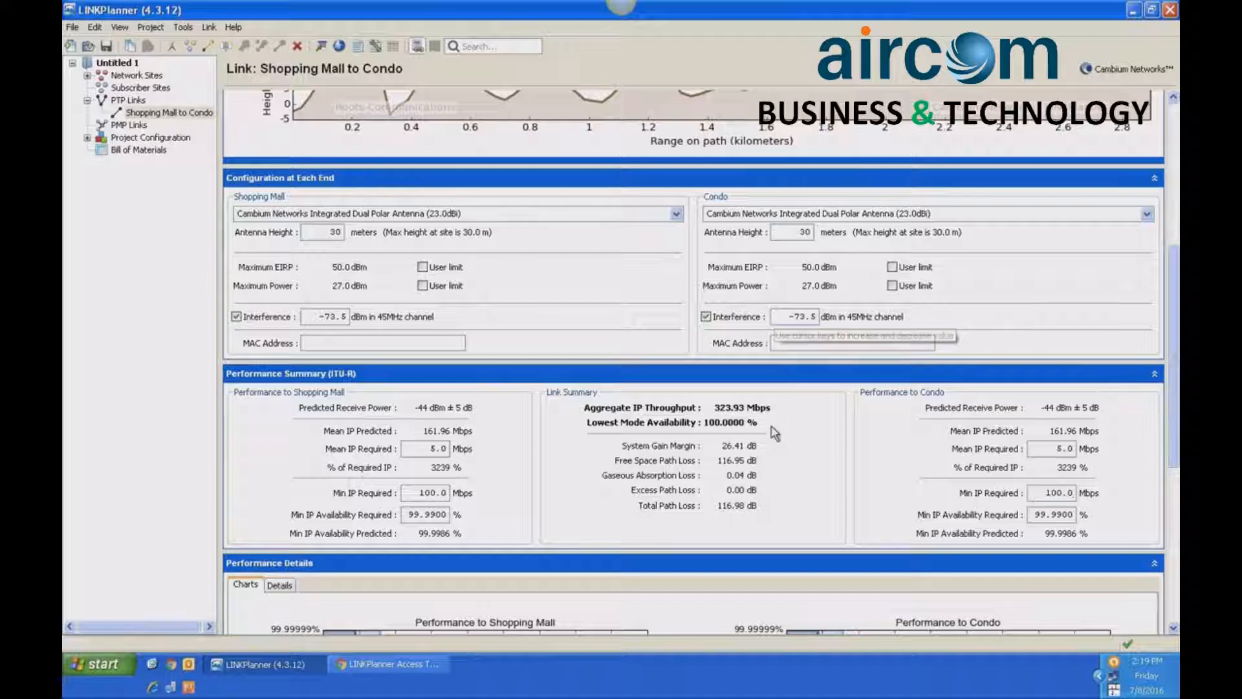
{"action": "left_click", "coordinate": [428, 493]}
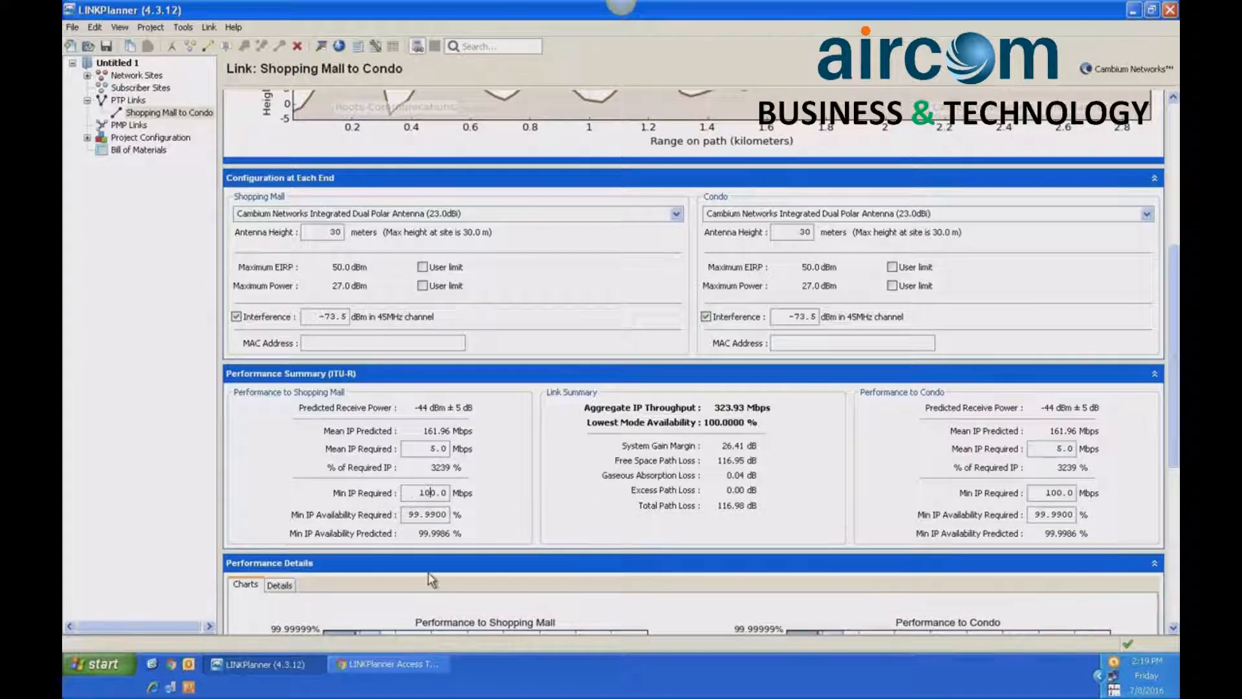
{"action": "key", "text": "BackSpace"}
{"action": "type", "text": "5"}
{"action": "key", "text": "Return"}
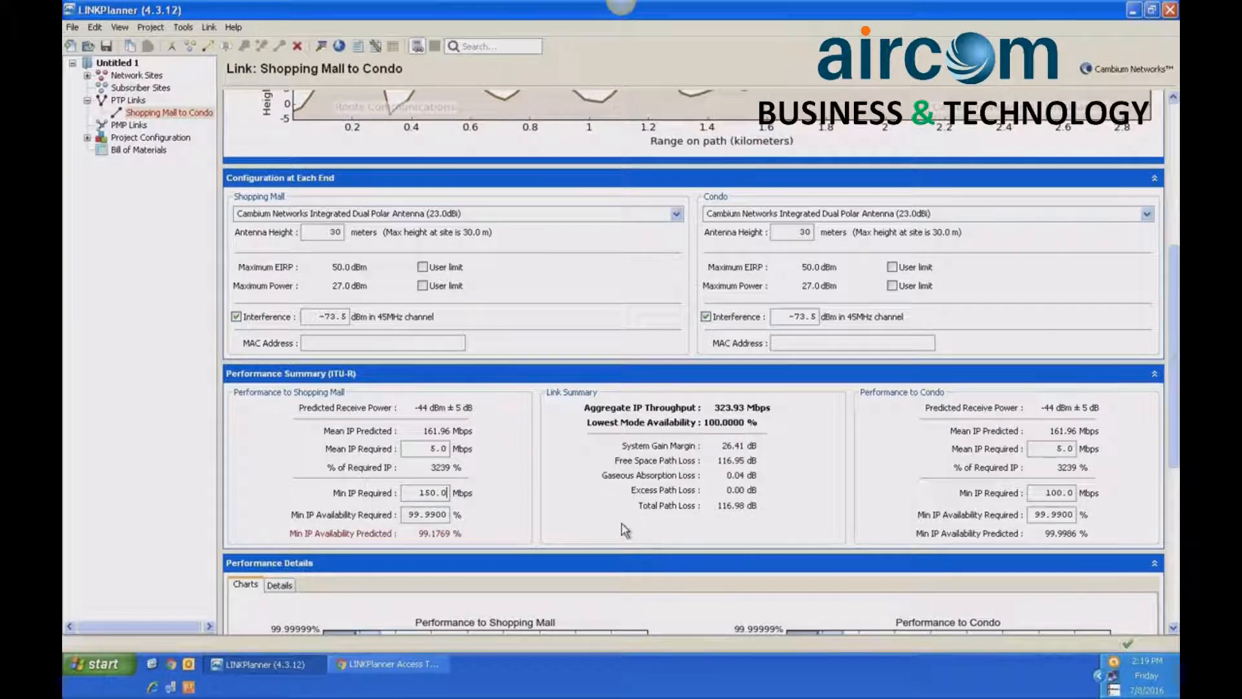
{"action": "left_click", "coordinate": [1056, 491]}
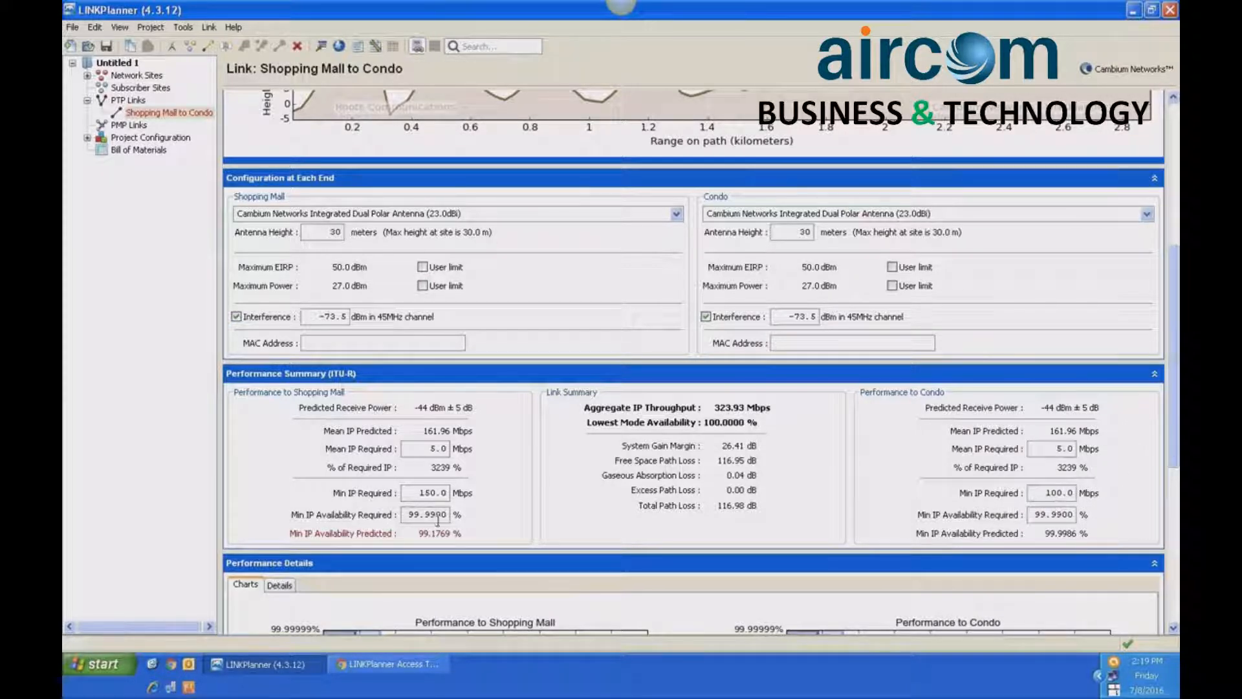
- Restore the Shopping Mall end's minimum IP throughput requirement to 100 Mbps
{"action": "mouse_move", "coordinate": [427, 542]}
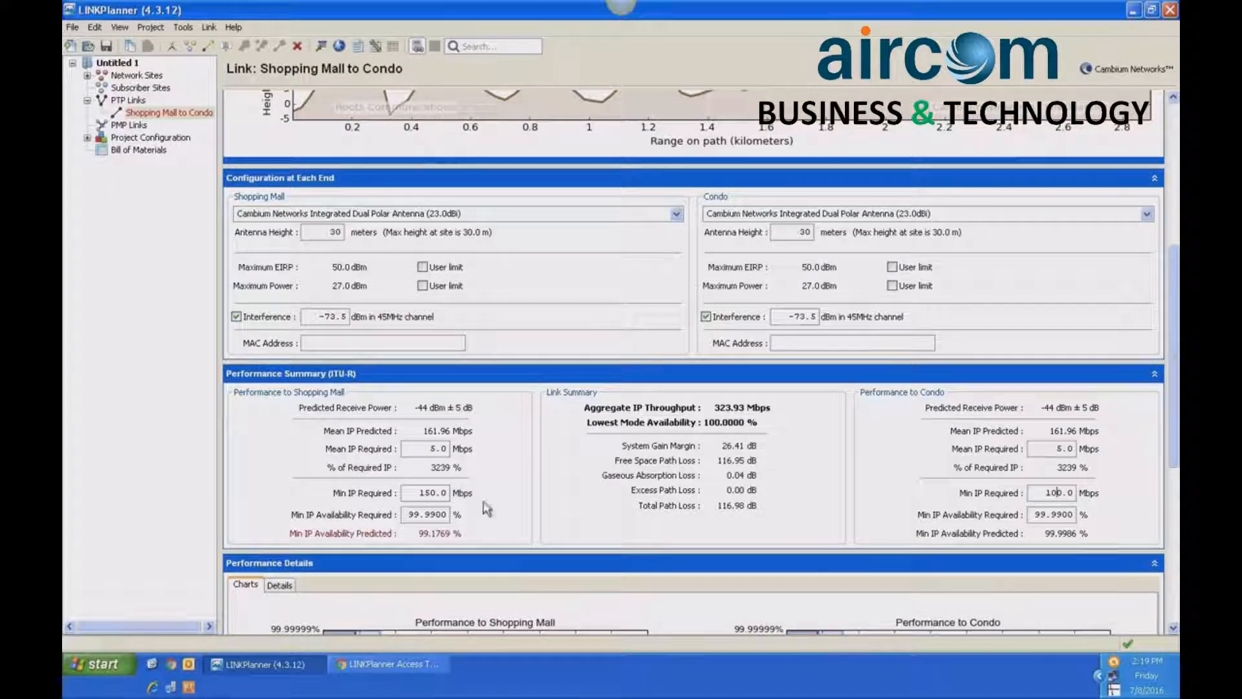
{"action": "left_click", "coordinate": [431, 490]}
{"action": "key", "text": "BackSpace"}
{"action": "type", "text": "0"}
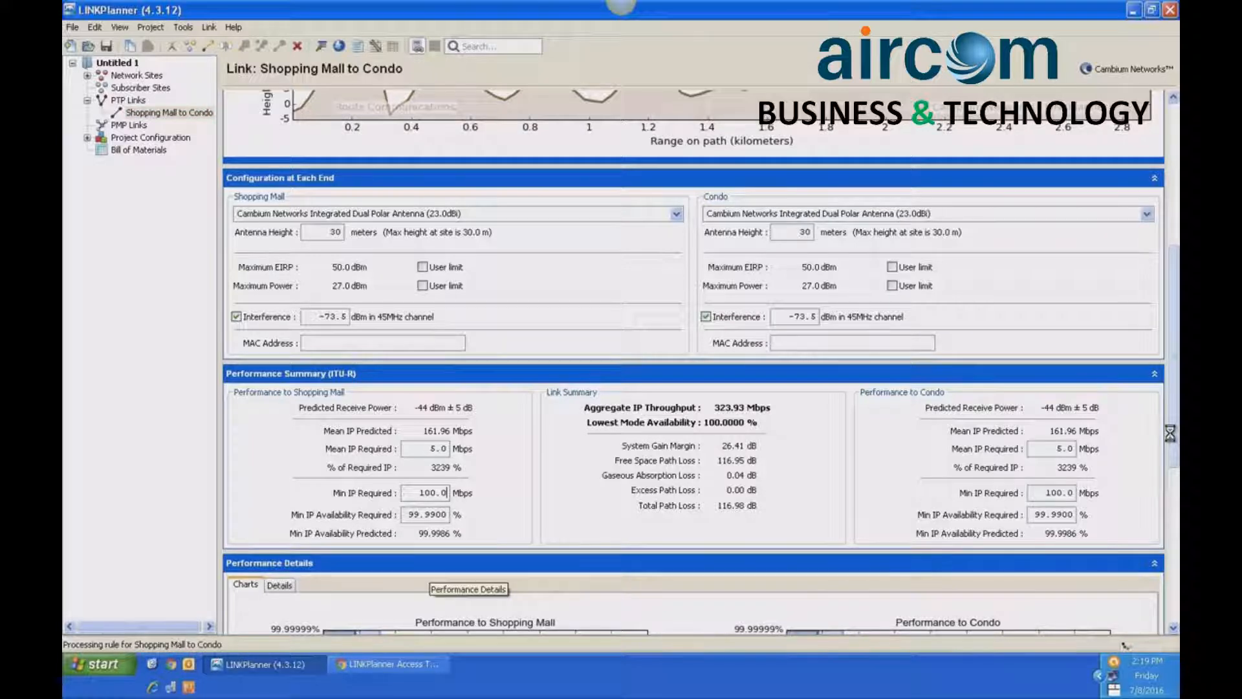
- Generate a PTP proposal report for the project and save it to the Desktop as the PDF "Shopping Mall to Condo"
{"action": "left_click_drag", "start_coordinate": [1176, 376], "coordinate": [1176, 318]}
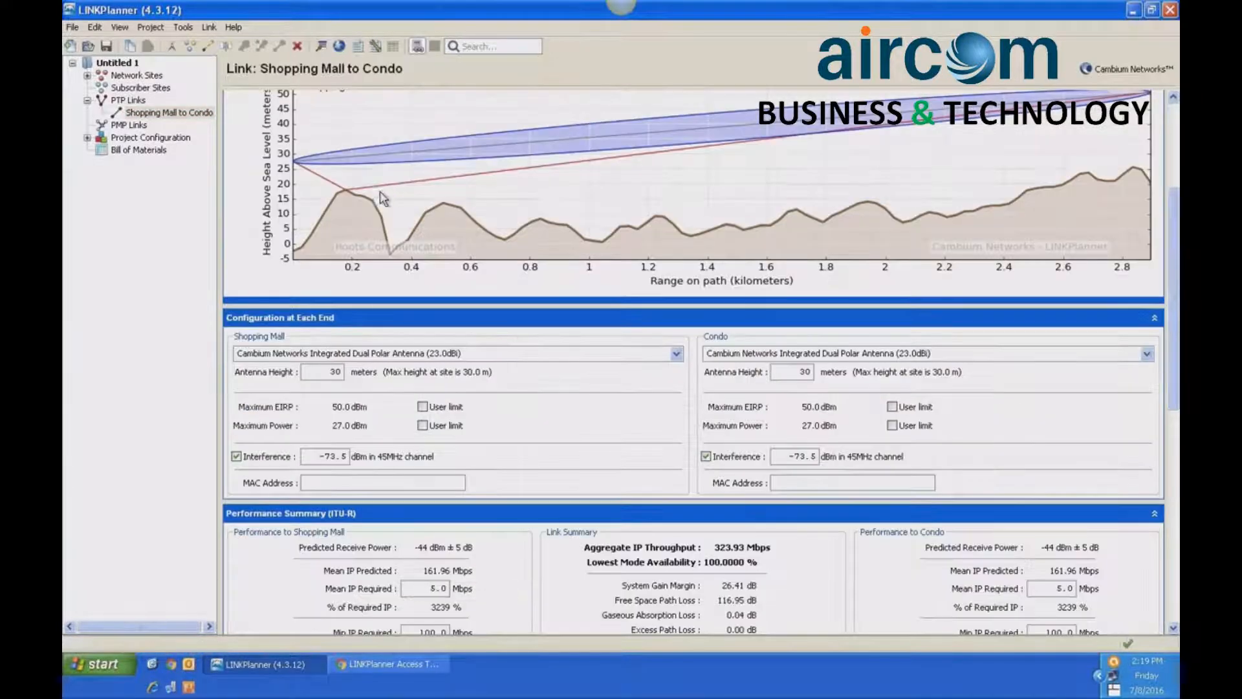
{"action": "left_click", "coordinate": [74, 28]}
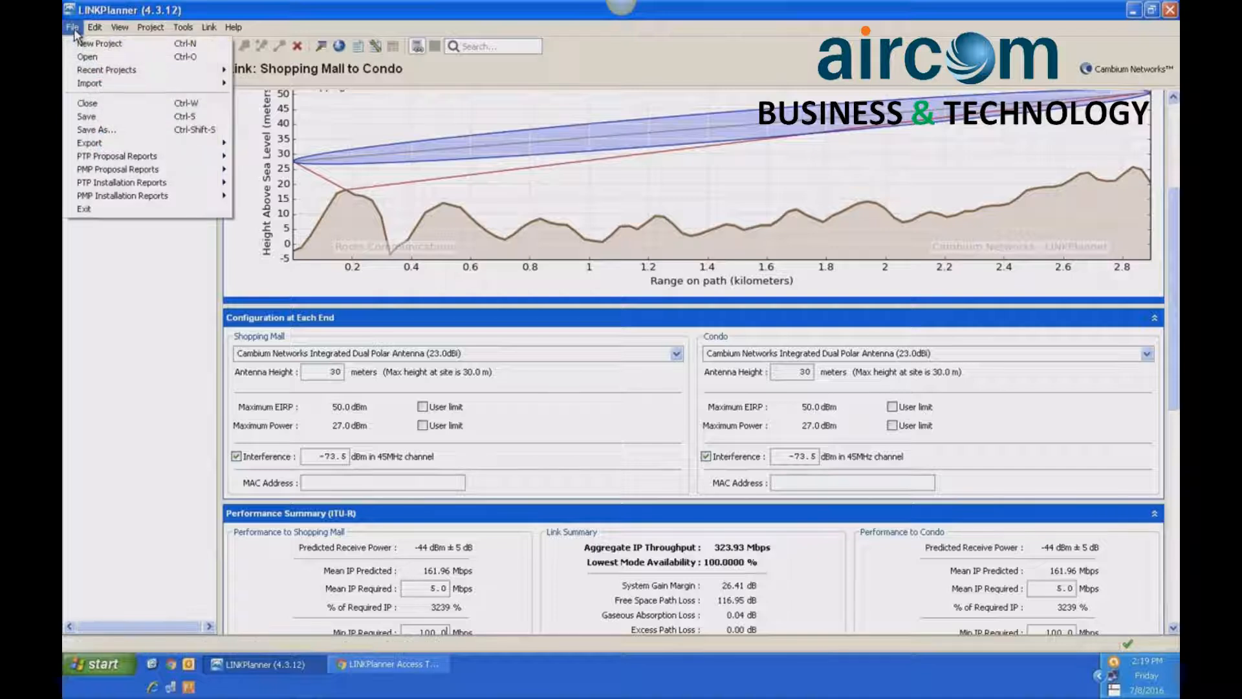
{"action": "mouse_move", "coordinate": [169, 160]}
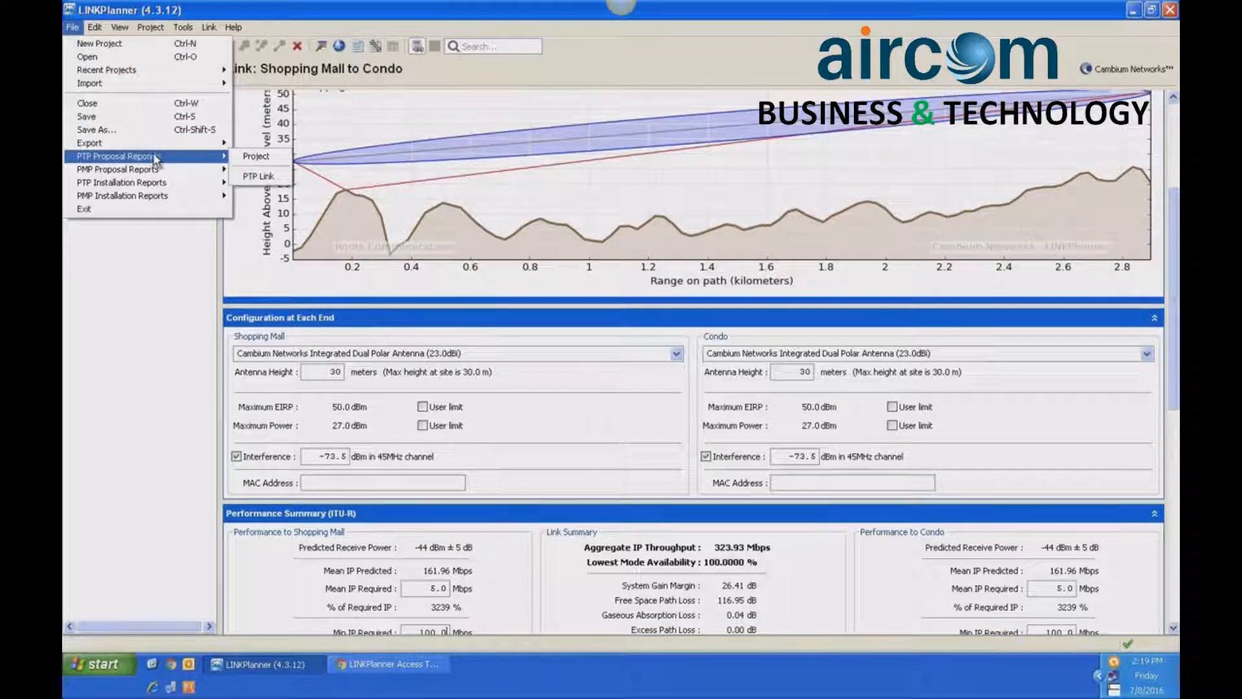
{"action": "left_click", "coordinate": [255, 159]}
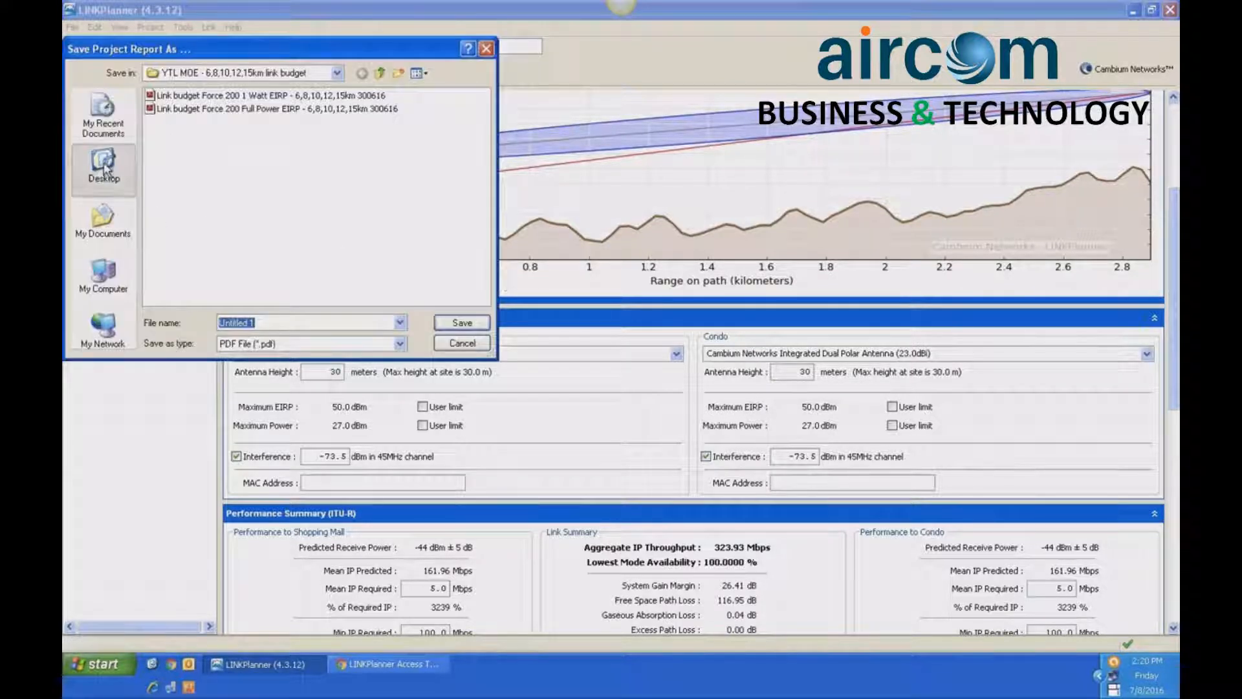
{"action": "left_click", "coordinate": [103, 167]}
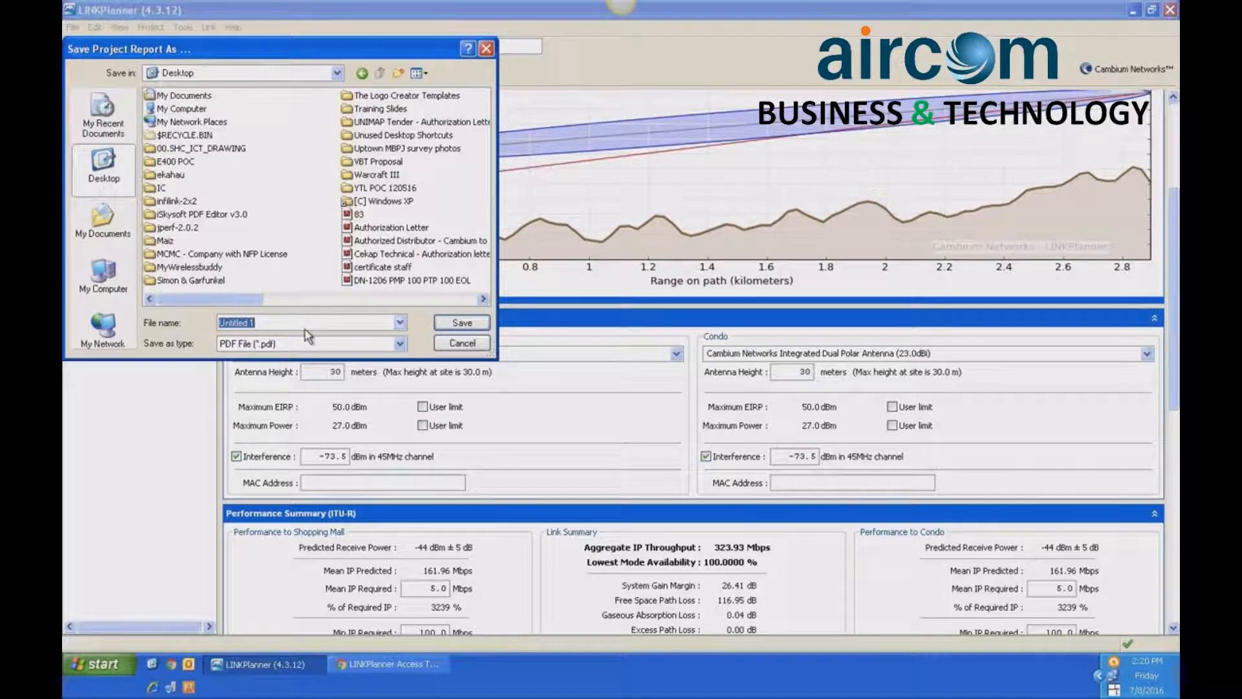
{"action": "type", "text": "Shopping"}
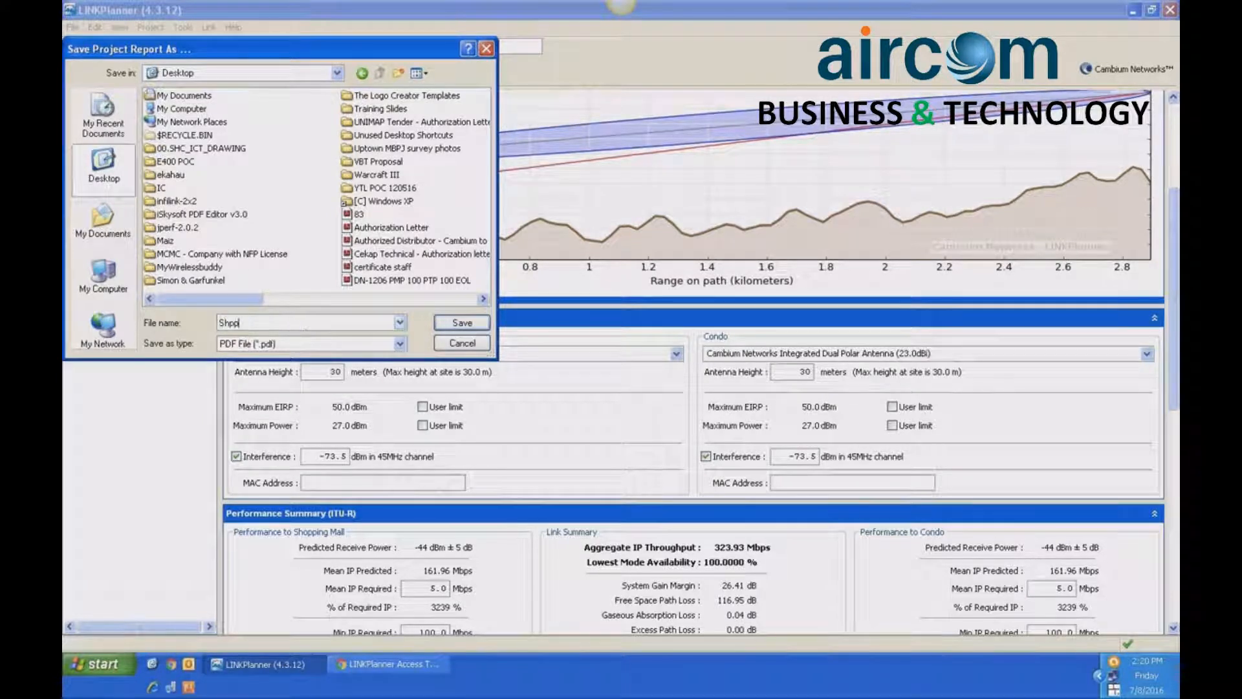
{"action": "type", "text": " Mall to Condo"}
{"action": "left_click", "coordinate": [467, 325]}
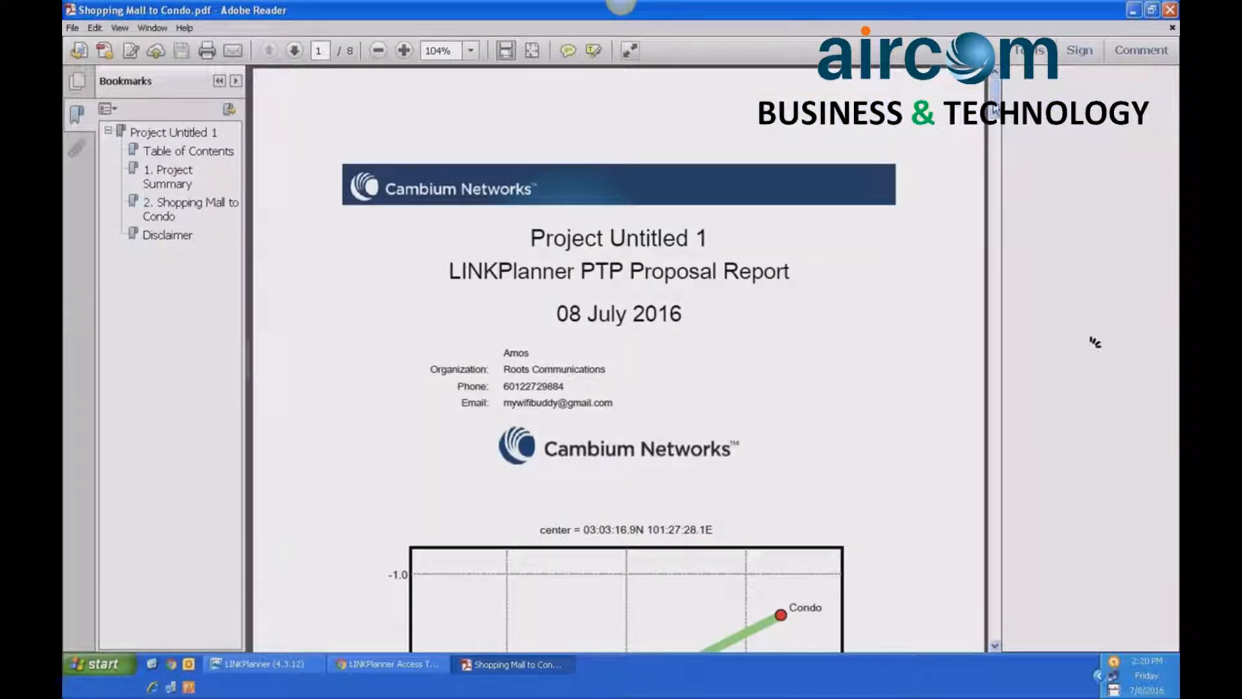
- Read through the proposal report's project summary, link details and bill of materials, and close the report
{"action": "left_click_drag", "start_coordinate": [994, 105], "coordinate": [1003, 257]}
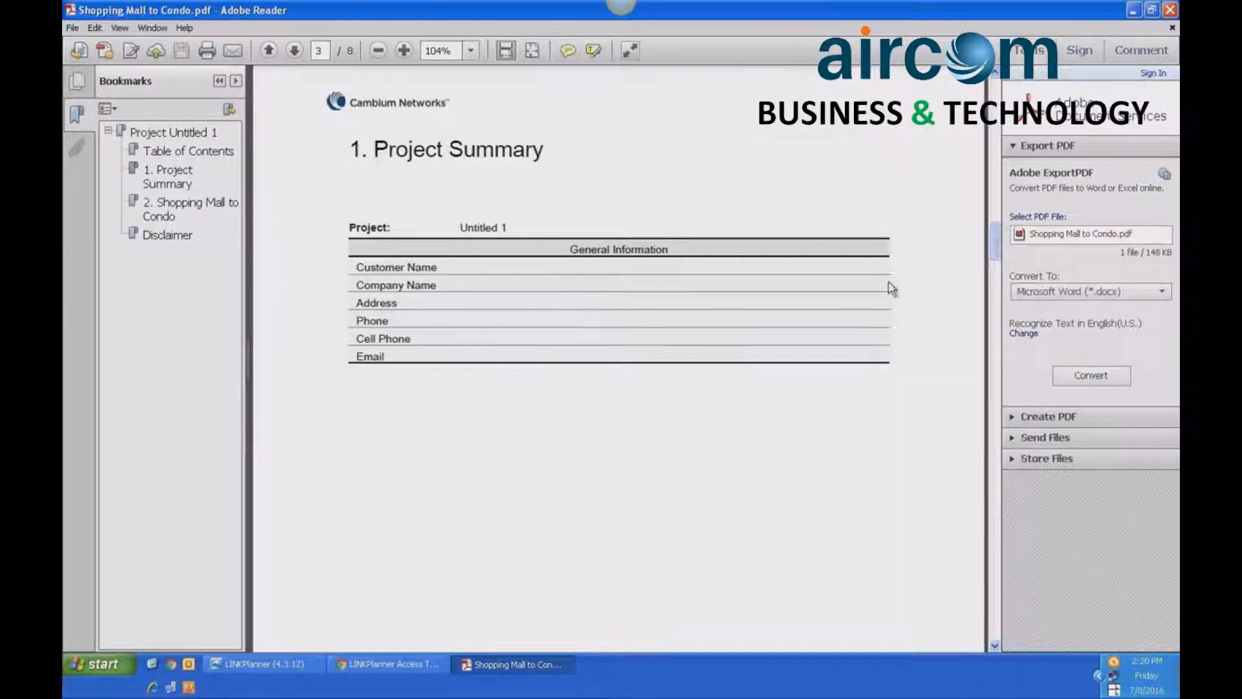
{"action": "left_click_drag", "start_coordinate": [993, 240], "coordinate": [1023, 392]}
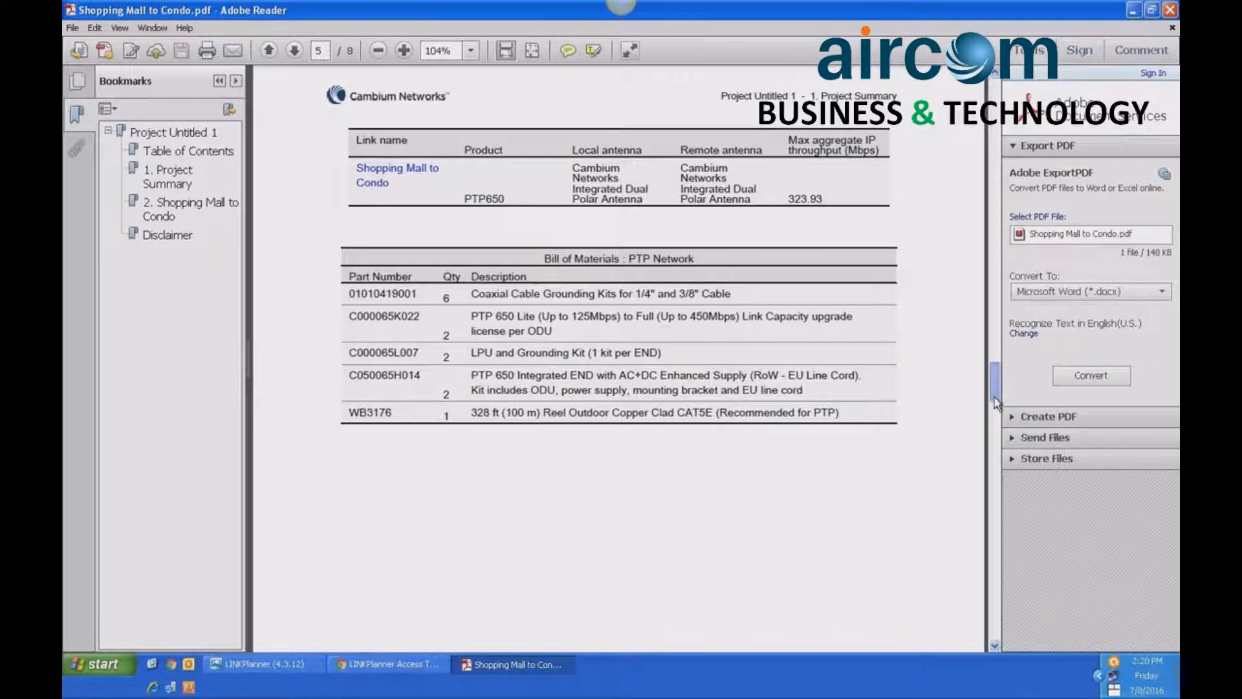
{"action": "left_click_drag", "start_coordinate": [997, 402], "coordinate": [1013, 565]}
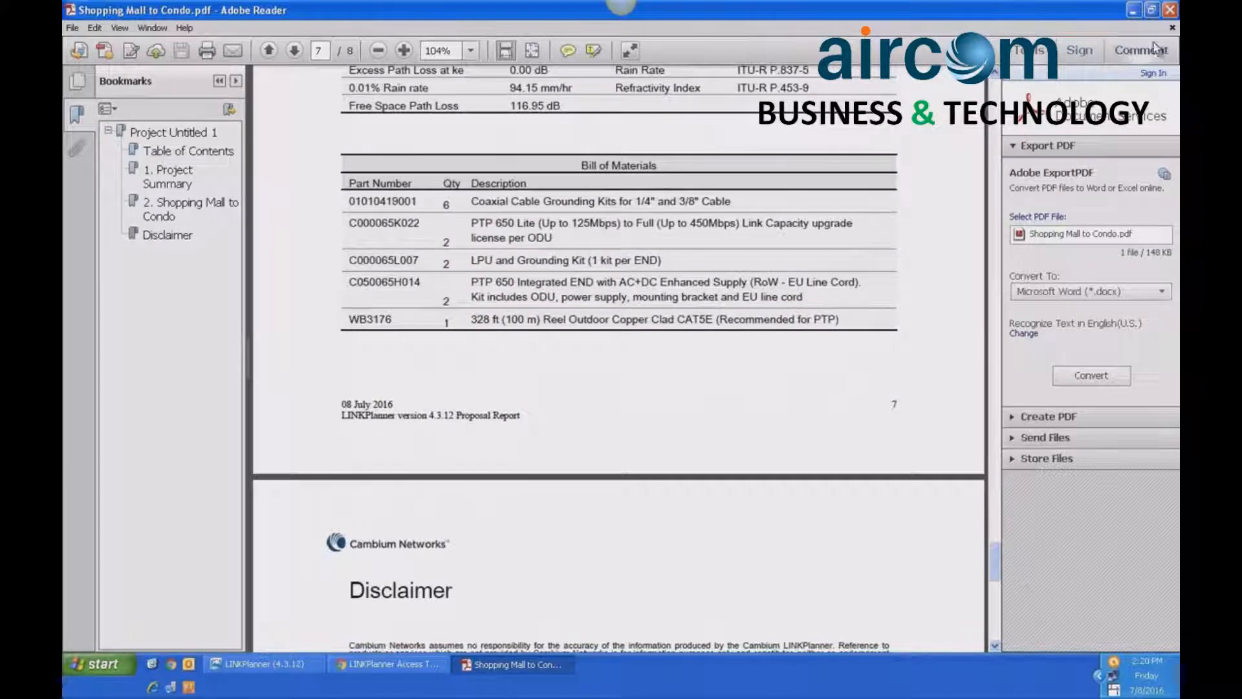
{"action": "left_click", "coordinate": [1171, 9]}
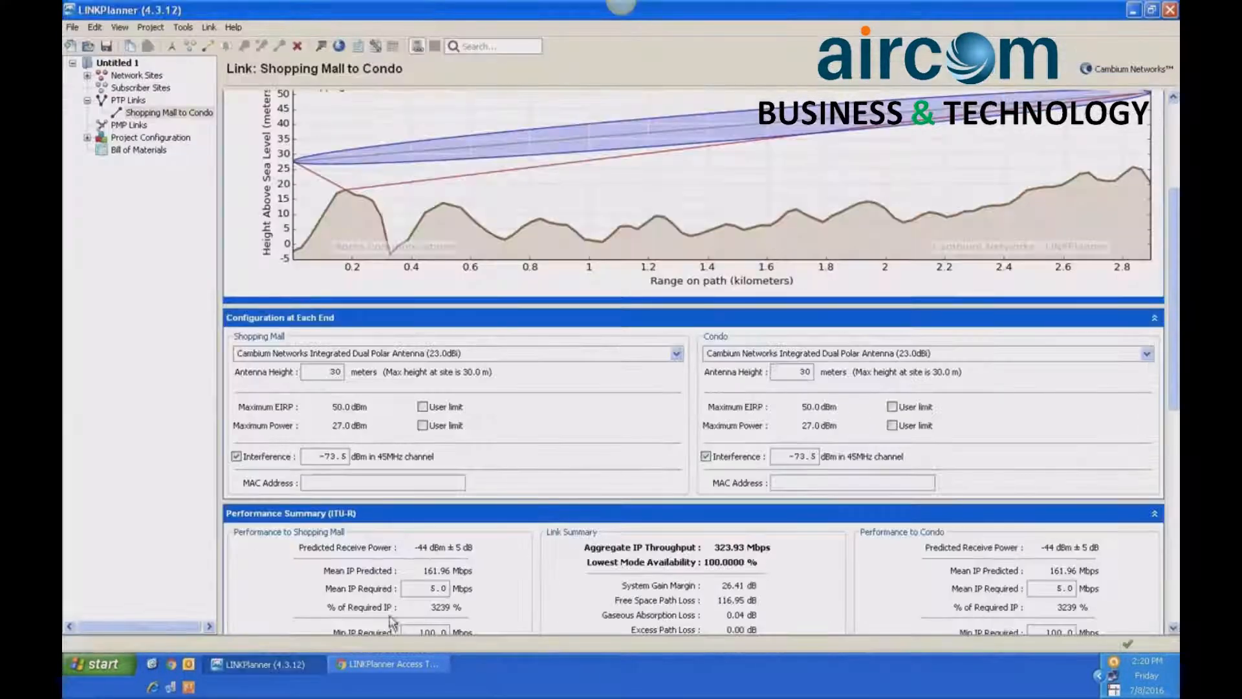
- Generate a PTP installation report for the project and save it to the Desktop as the PDF "Installation Report"
{"action": "left_click", "coordinate": [72, 28]}
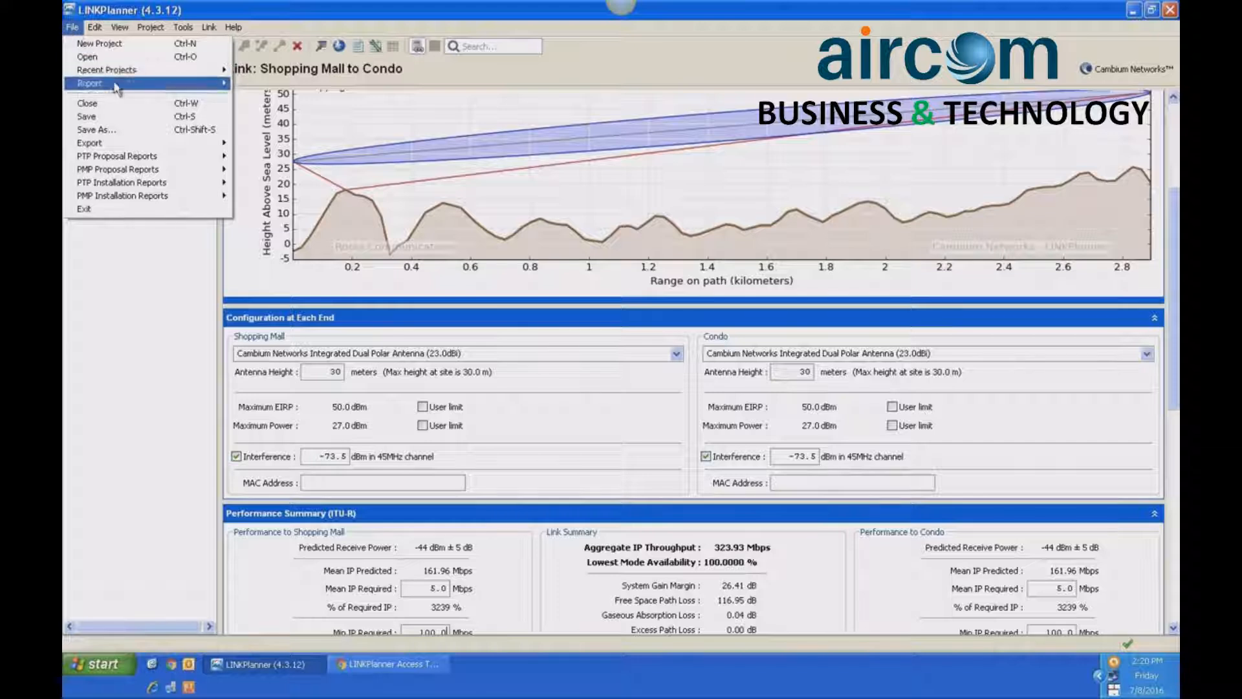
{"action": "mouse_move", "coordinate": [137, 184]}
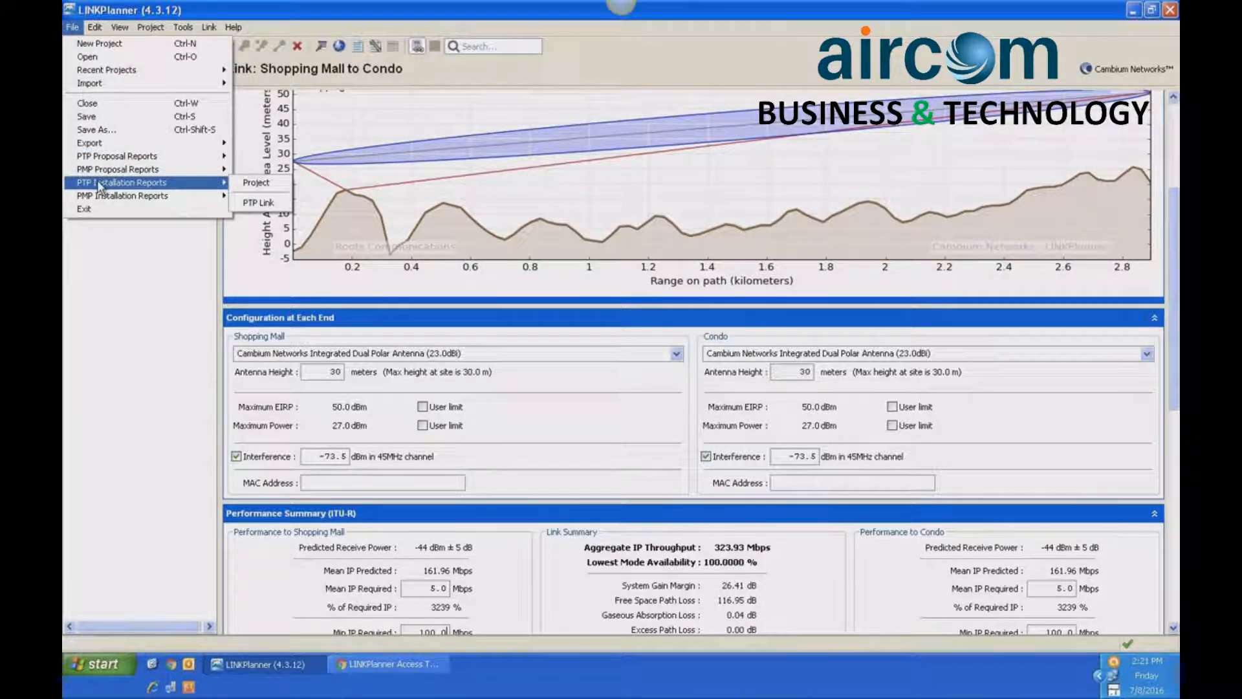
{"action": "left_click", "coordinate": [254, 185]}
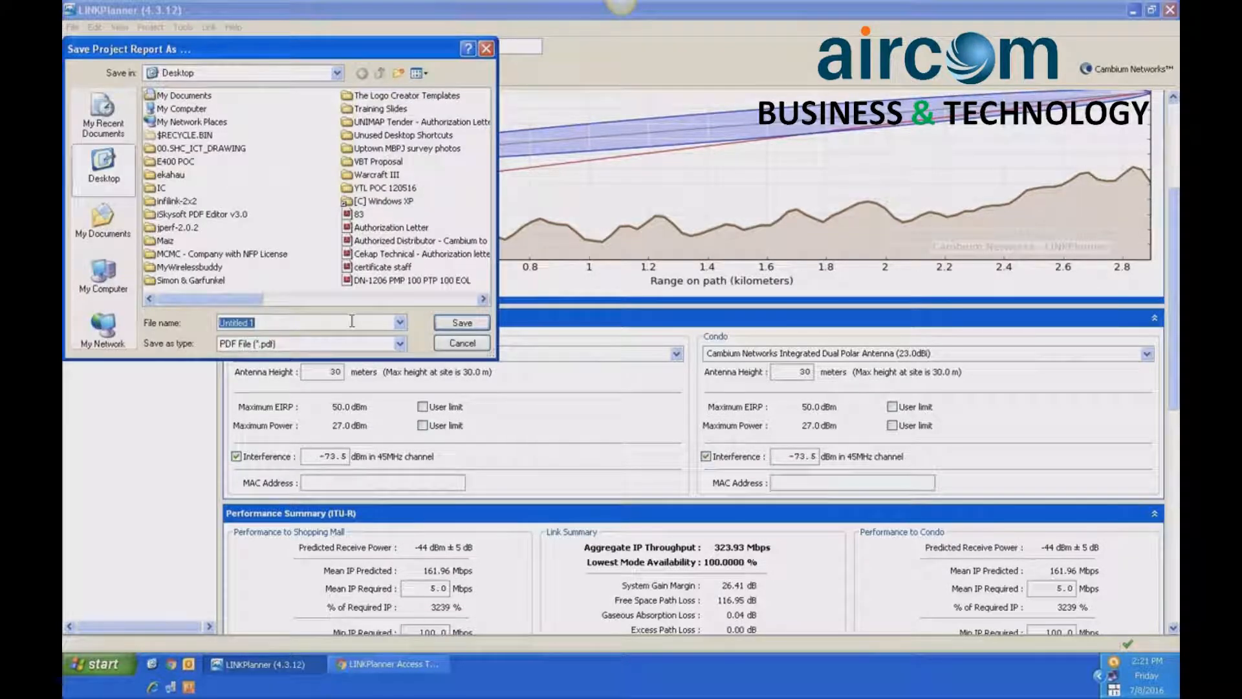
{"action": "type", "text": "Installation R"}
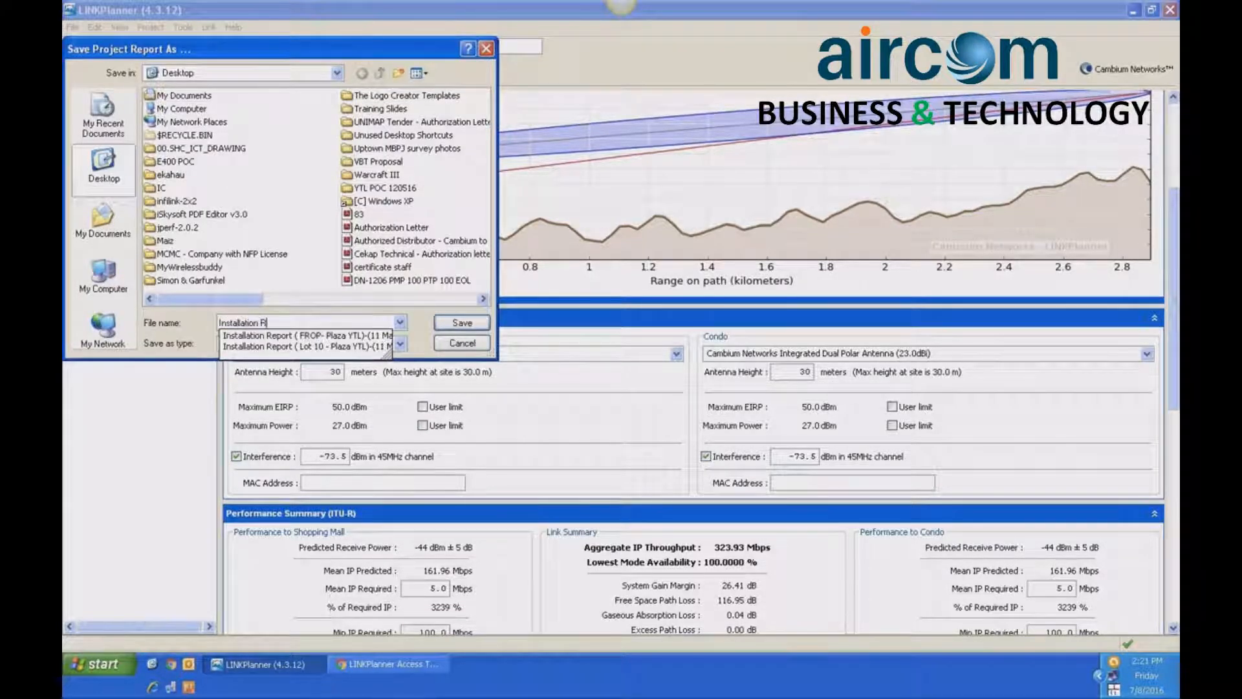
{"action": "type", "text": "eport"}
{"action": "left_click", "coordinate": [466, 323]}
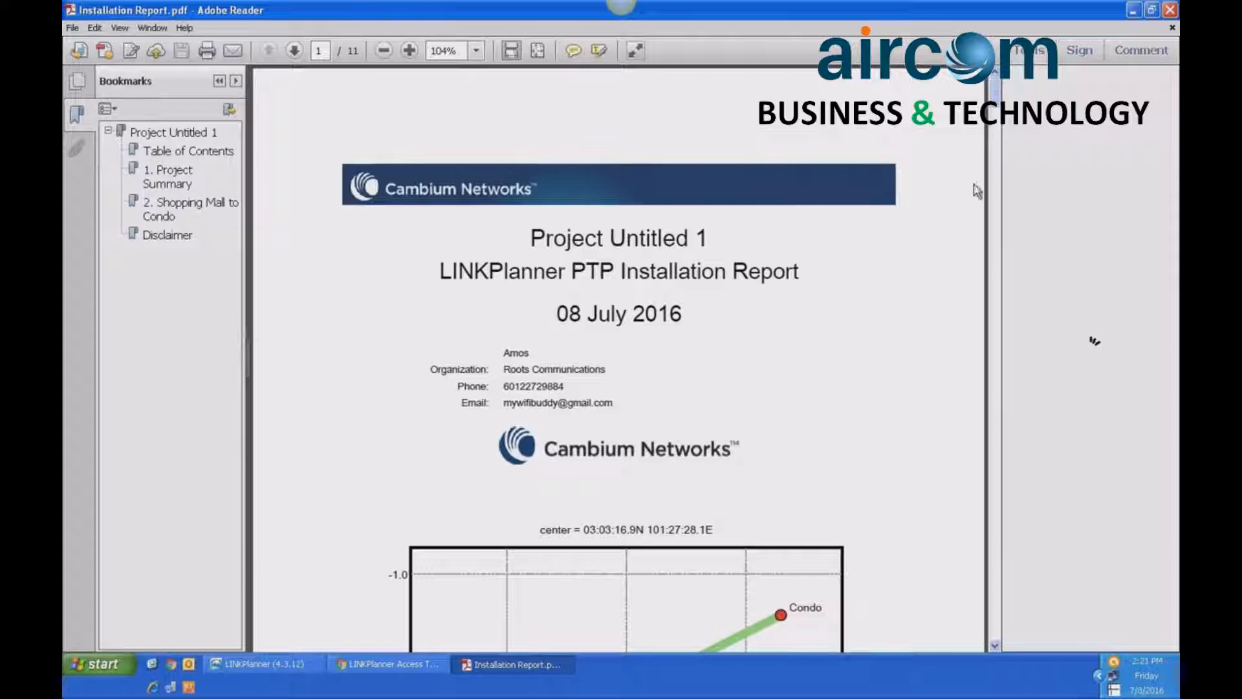
- Examine the installation report's physical installation notes for both sites, highlighting the bearing from Shopping Mall to Condo
{"action": "left_click_drag", "start_coordinate": [994, 97], "coordinate": [995, 238]}
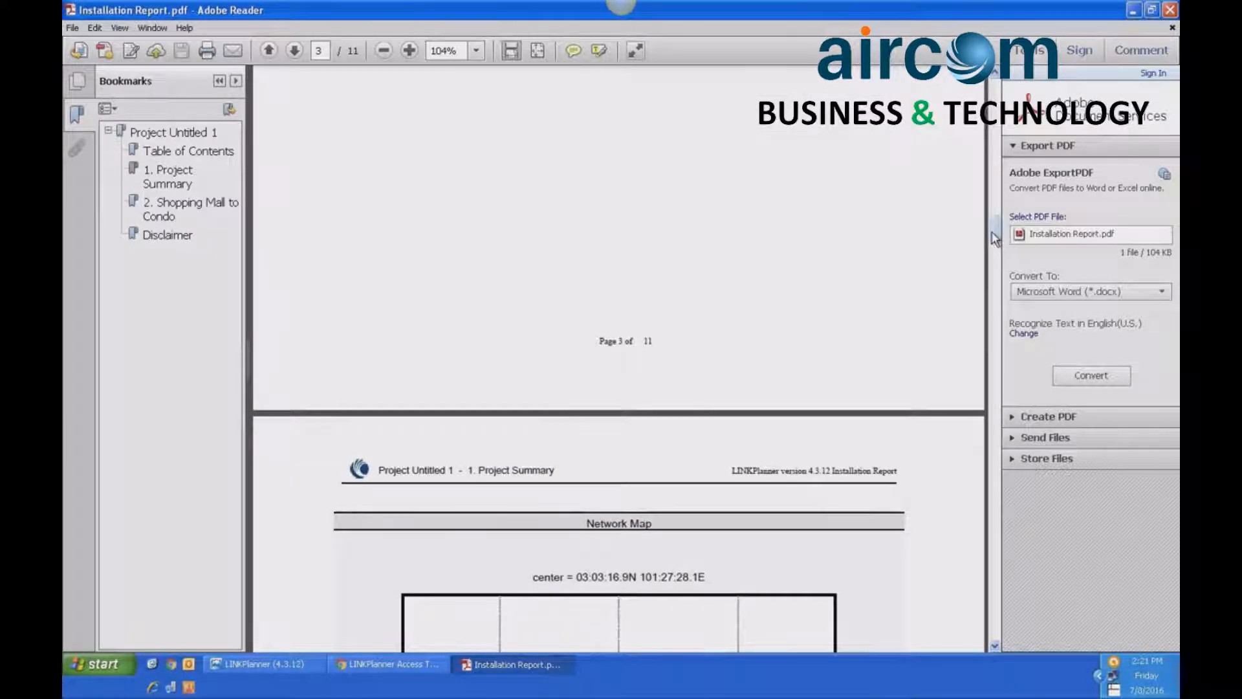
{"action": "left_click_drag", "start_coordinate": [994, 237], "coordinate": [996, 409]}
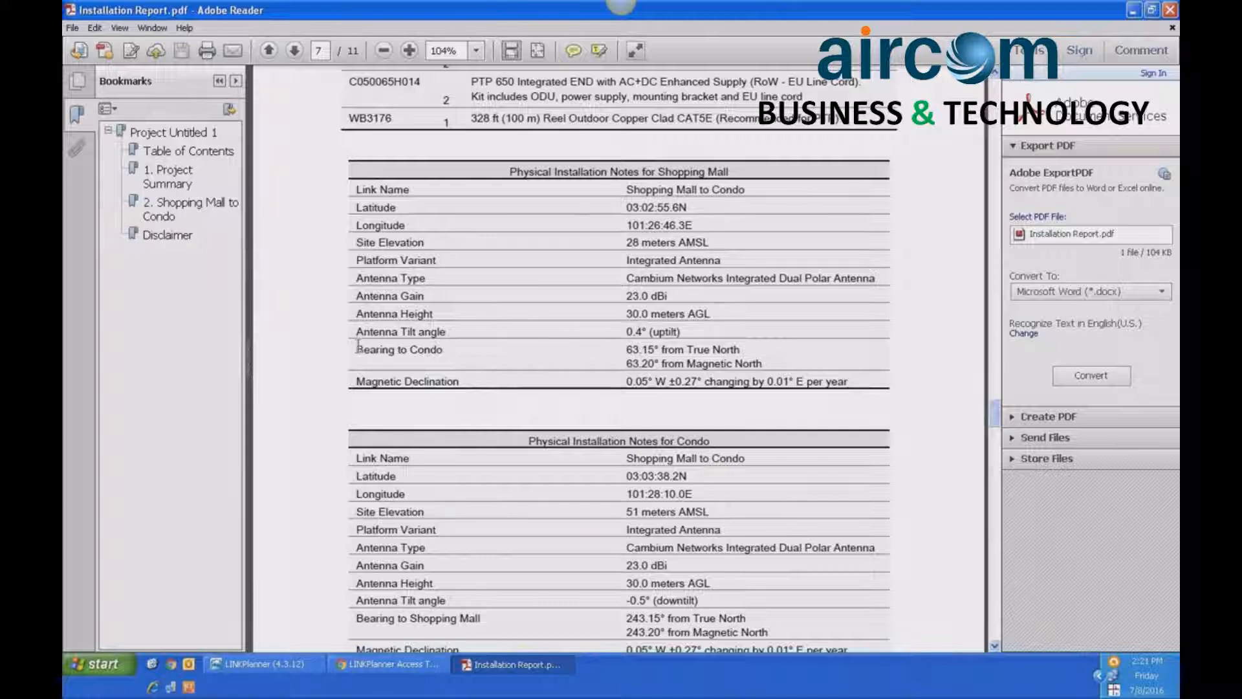
{"action": "left_click_drag", "start_coordinate": [357, 348], "coordinate": [744, 381]}
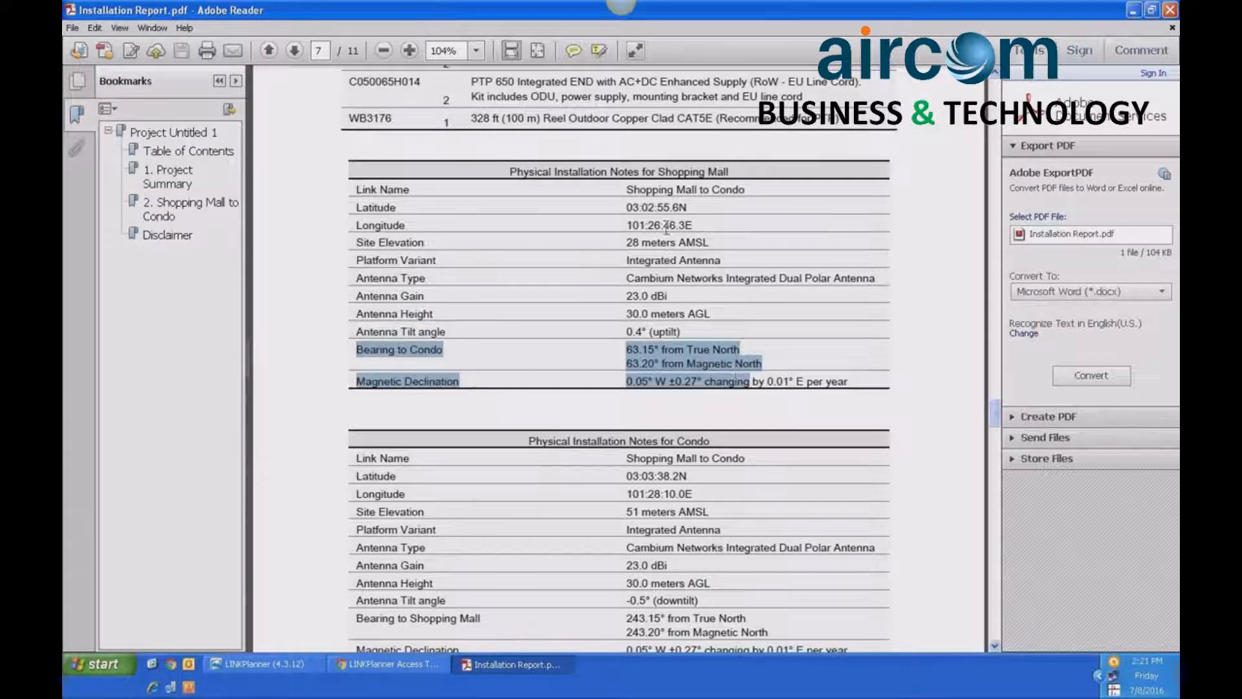
{"action": "left_click_drag", "start_coordinate": [657, 171], "coordinate": [723, 172]}
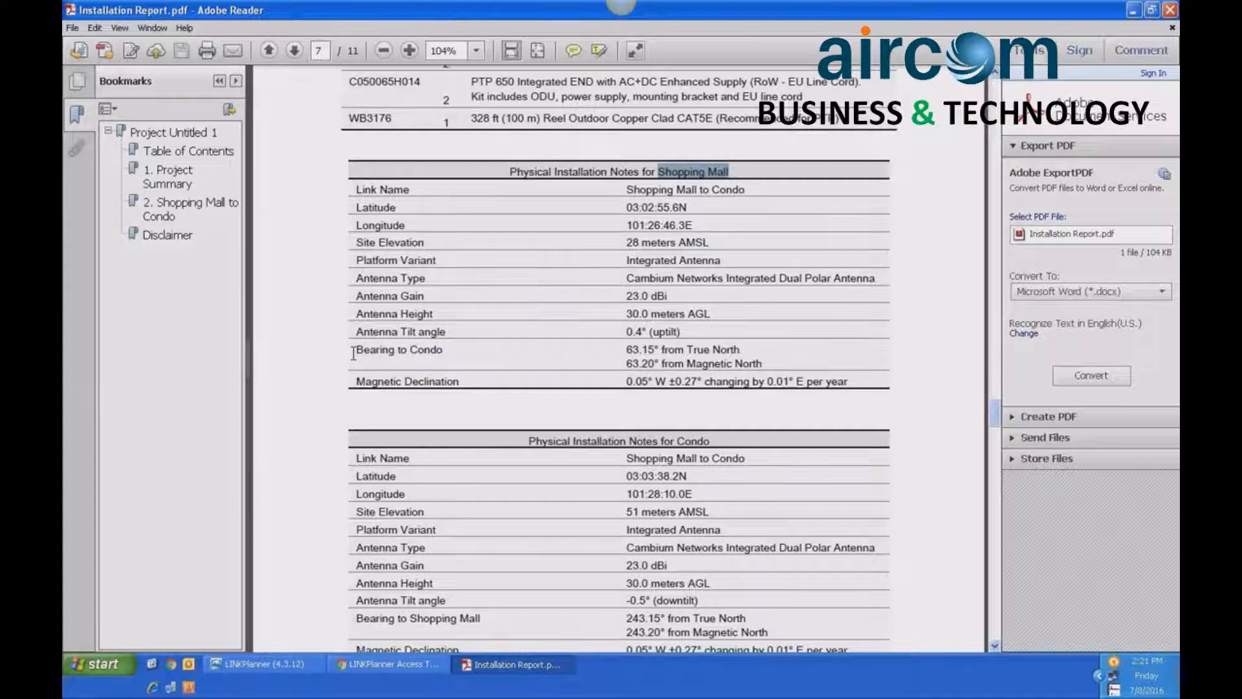
{"action": "left_click_drag", "start_coordinate": [354, 352], "coordinate": [685, 351]}
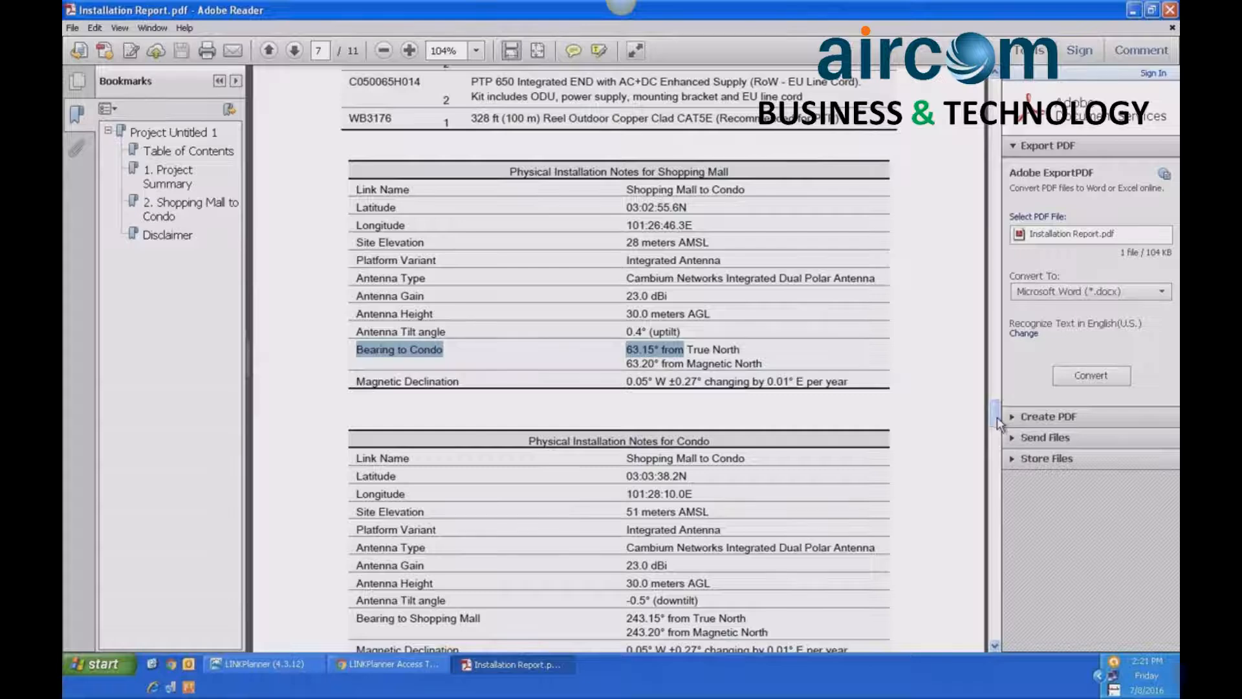
{"action": "left_click_drag", "start_coordinate": [996, 418], "coordinate": [996, 436]}
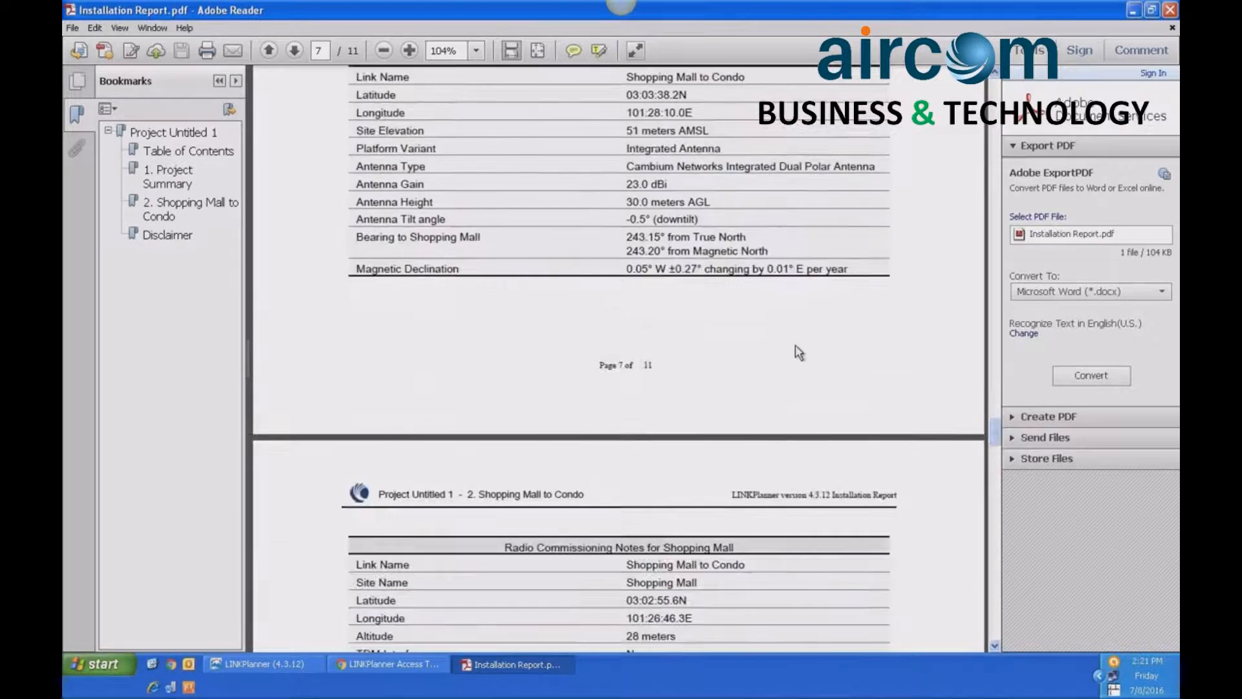
{"action": "left_click_drag", "start_coordinate": [994, 439], "coordinate": [993, 433]}
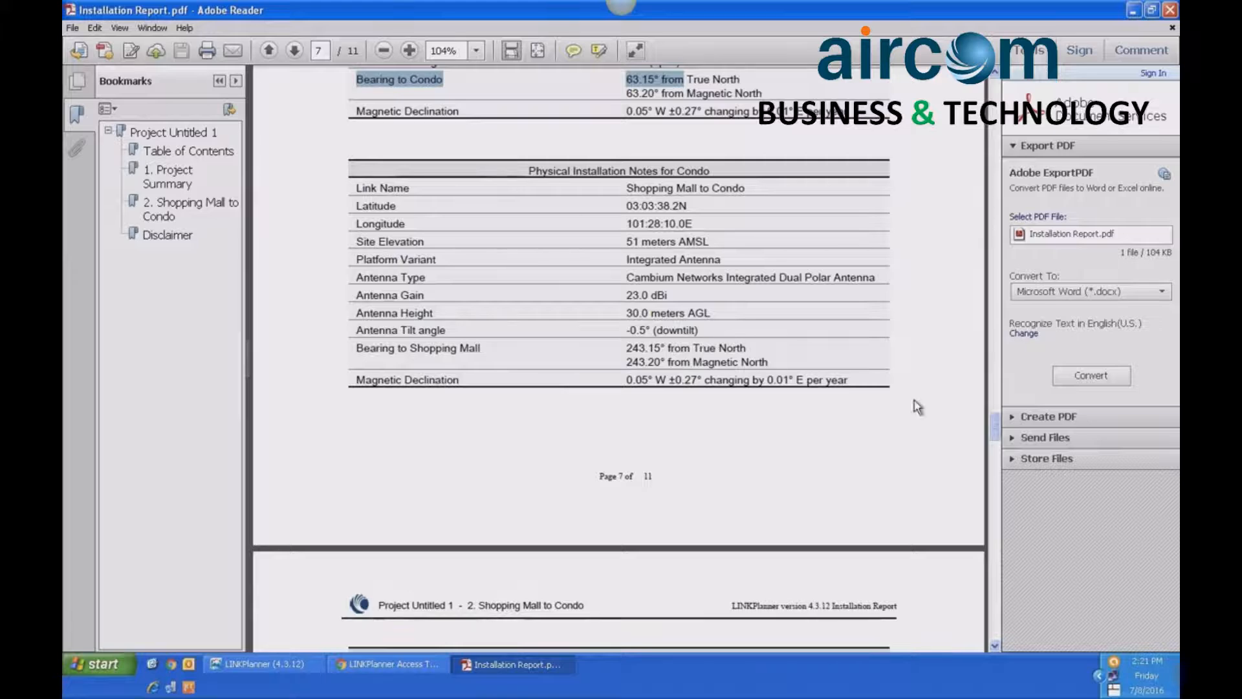
- Review the radio commissioning notes for Shopping Mall, highlighting the predicted receive power, and close the installation report
{"action": "left_click_drag", "start_coordinate": [994, 427], "coordinate": [996, 455]}
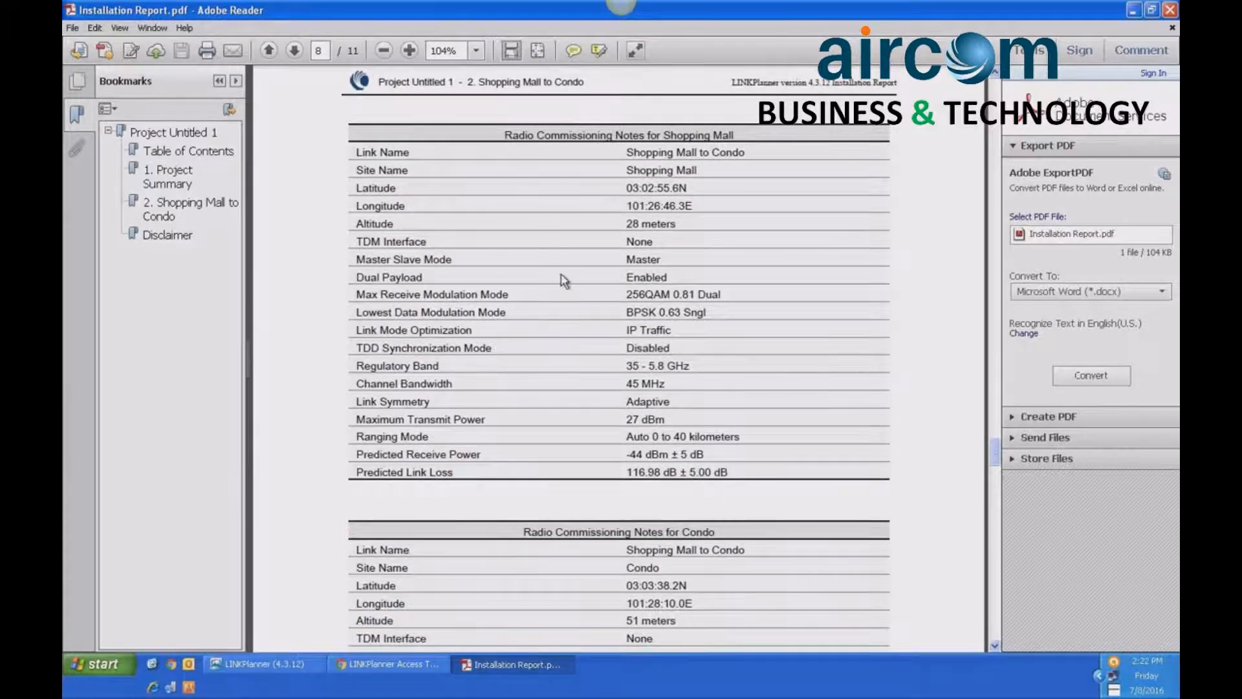
{"action": "left_click_drag", "start_coordinate": [354, 457], "coordinate": [696, 451]}
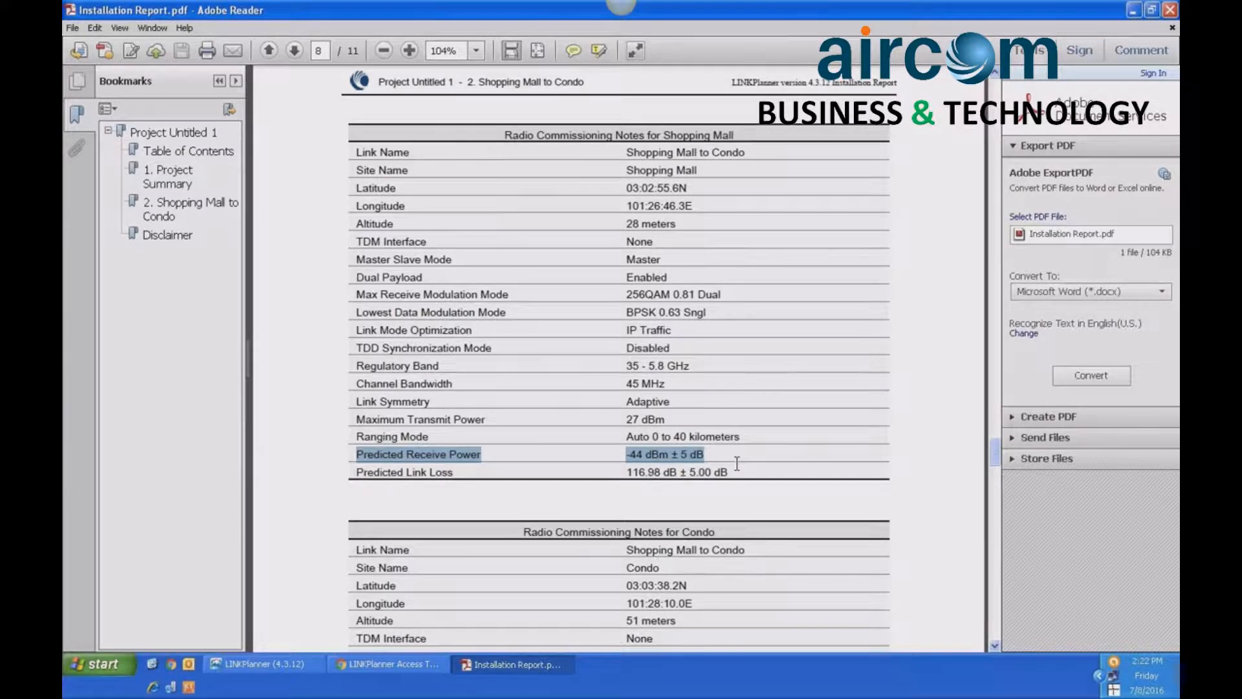
{"action": "left_click", "coordinate": [1169, 10]}
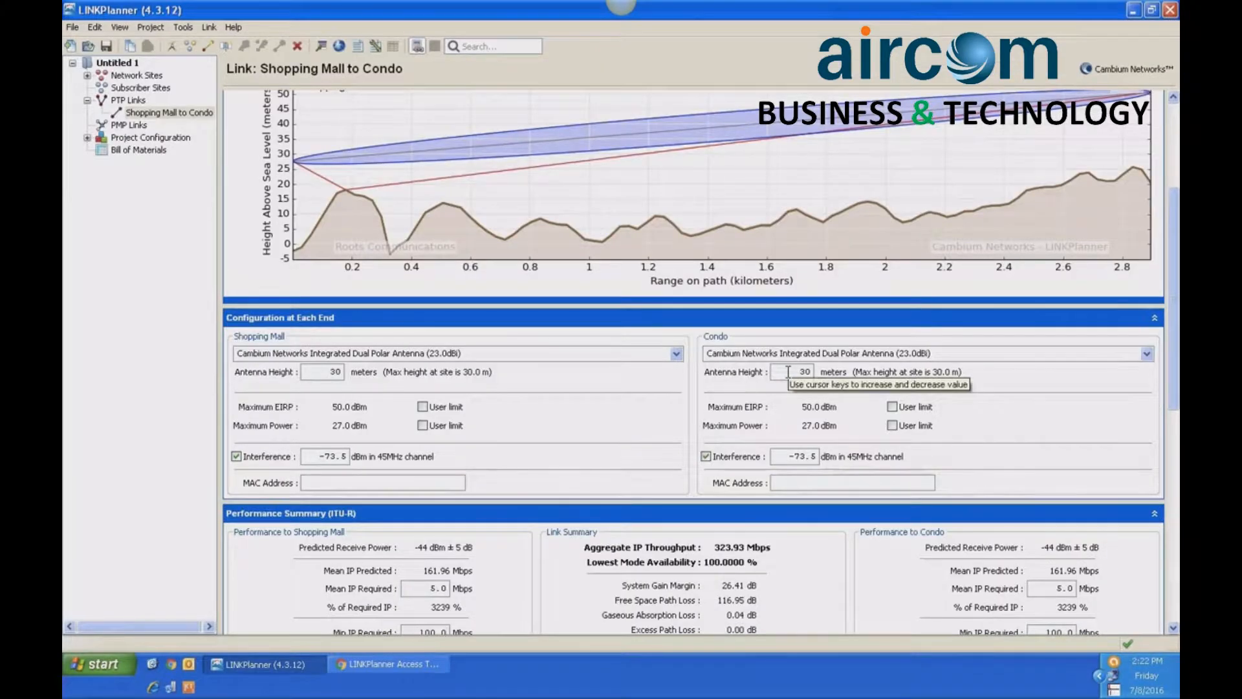